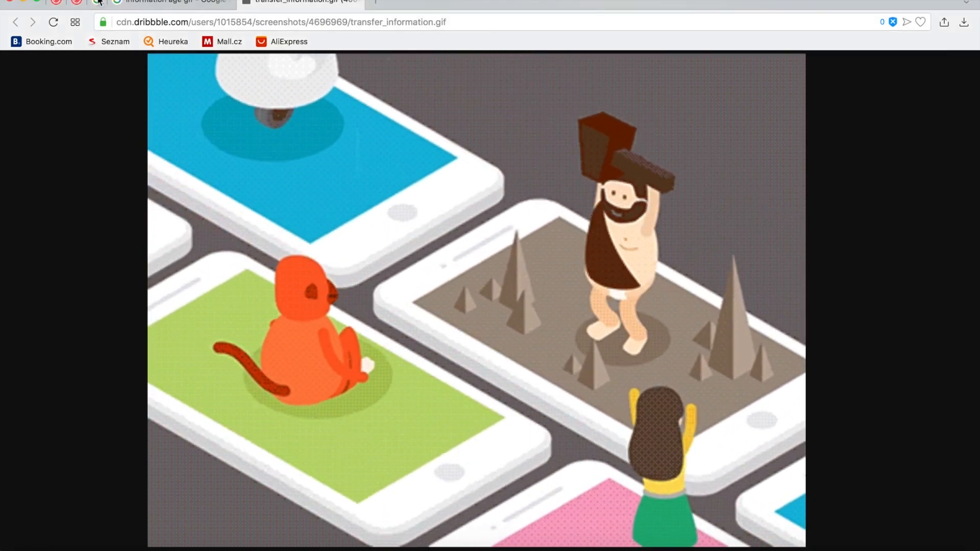
Step: Open the live calculator "How Much Do You Save by Buying a Vape?" from the Outgrow dashboard and start it
{"action": "left_click", "coordinate": [77, 2]}
{"action": "scroll", "coordinate": [634, 461], "scroll_direction": "down", "scroll_amount": 1}
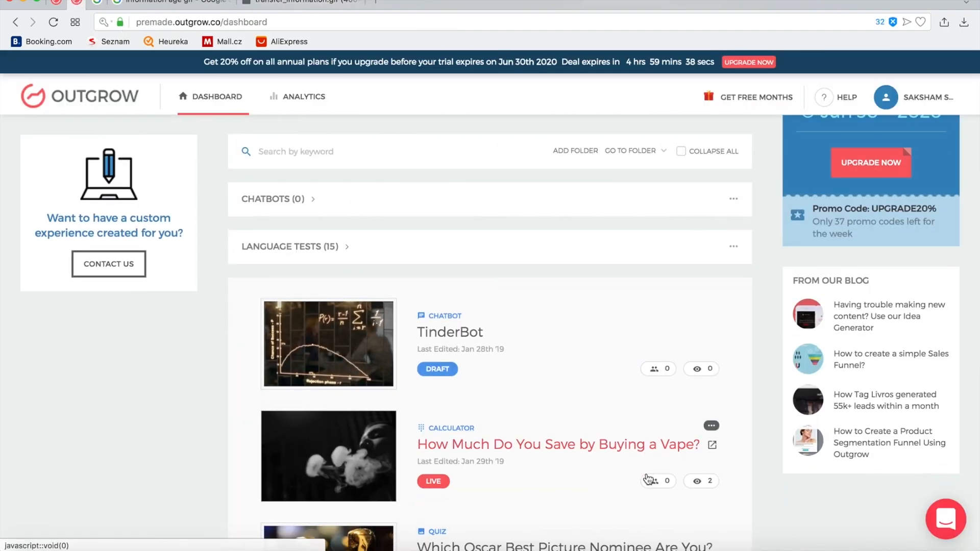
{"action": "left_click", "coordinate": [712, 431]}
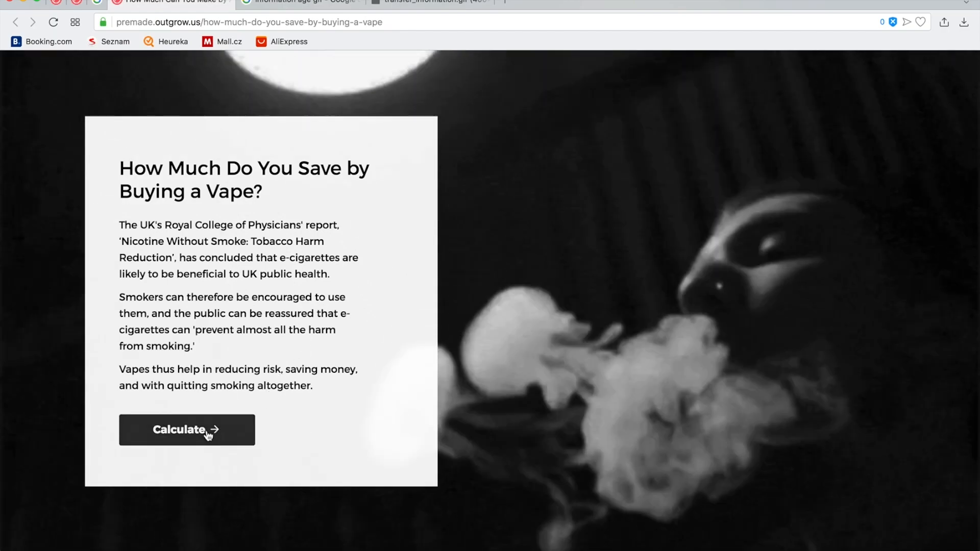
{"action": "left_click", "coordinate": [206, 431]}
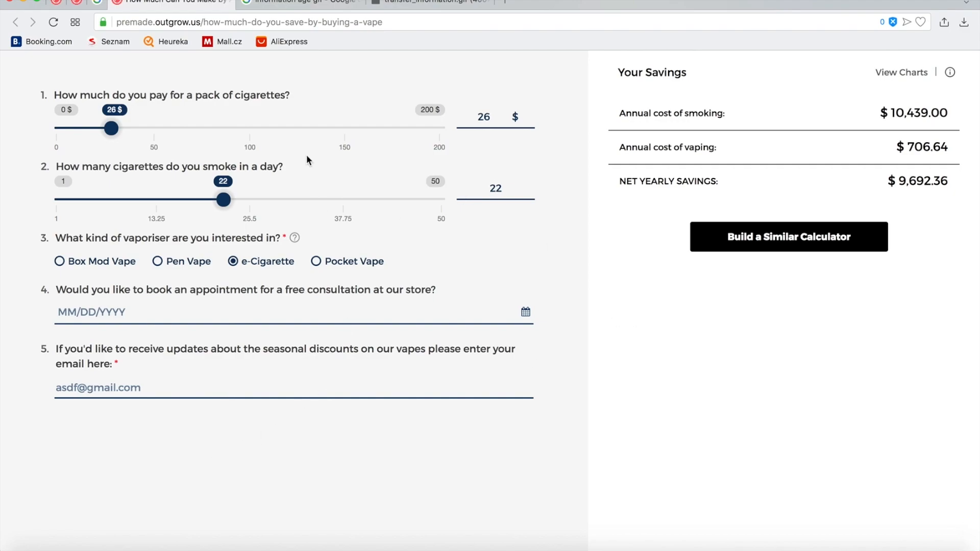
Step: View the savings charts for the calculator, inspect the yearly savings bar, and close the charts
{"action": "left_click", "coordinate": [902, 74]}
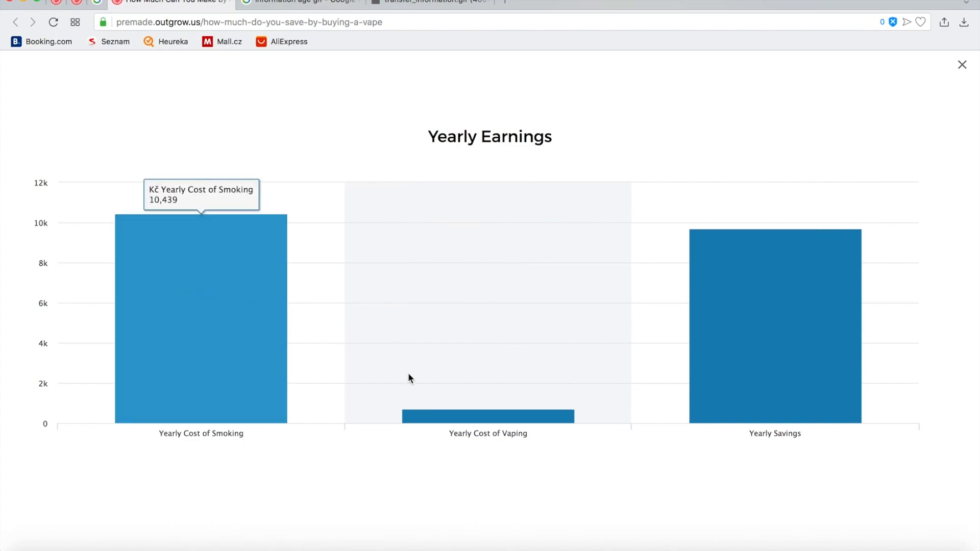
{"action": "mouse_move", "coordinate": [776, 242]}
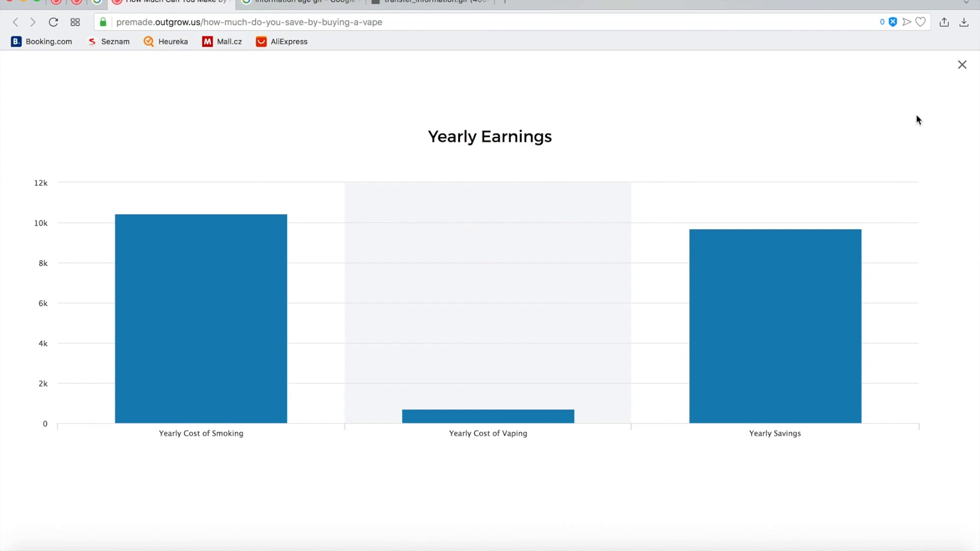
{"action": "mouse_move", "coordinate": [724, 305]}
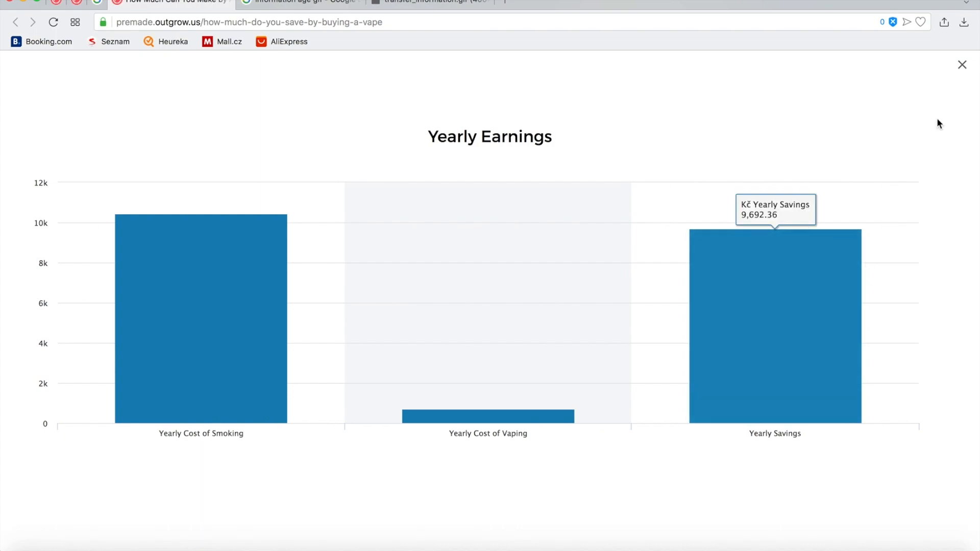
{"action": "left_click", "coordinate": [962, 70]}
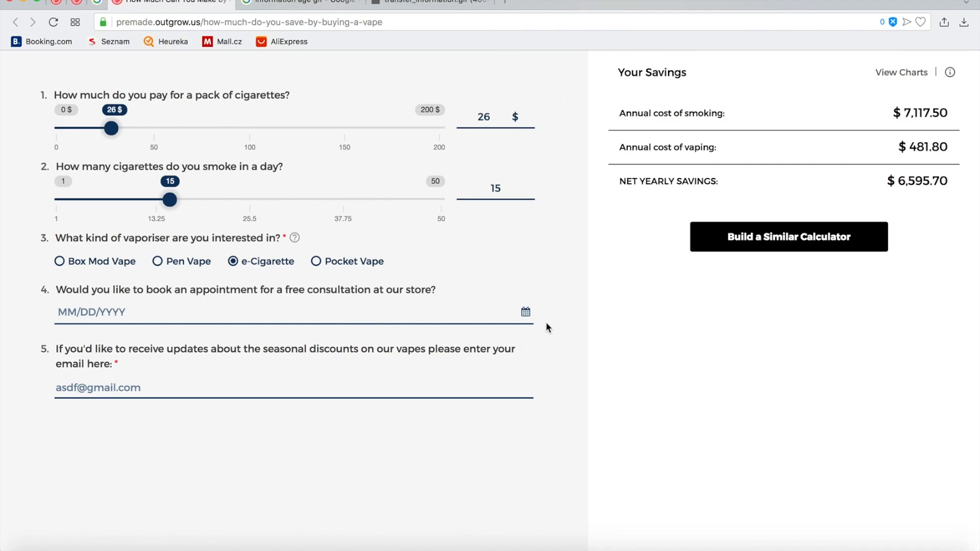
Step: Start a new numerical calculator from the Outgrow dashboard and examine the design layouts for building from scratch
{"action": "left_click", "coordinate": [56, 7]}
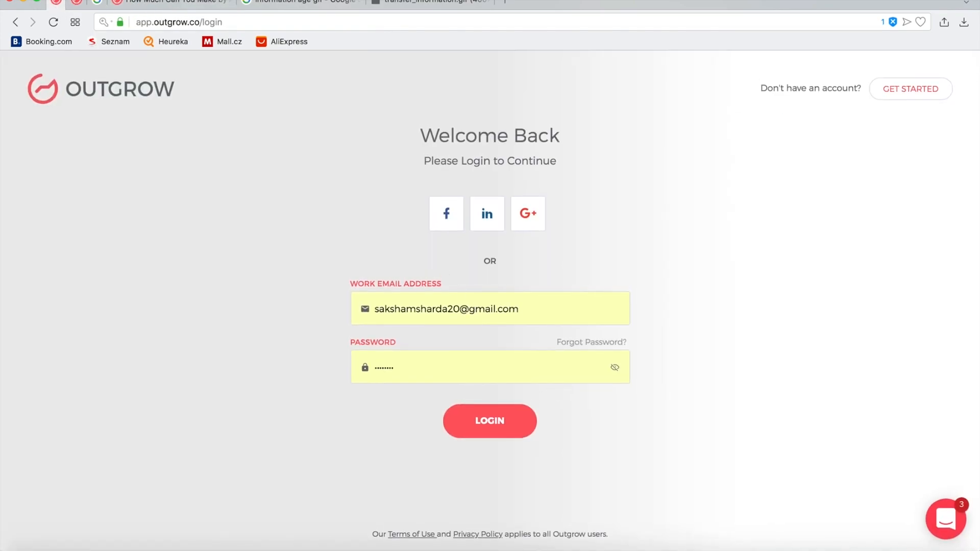
{"action": "left_click", "coordinate": [77, 4]}
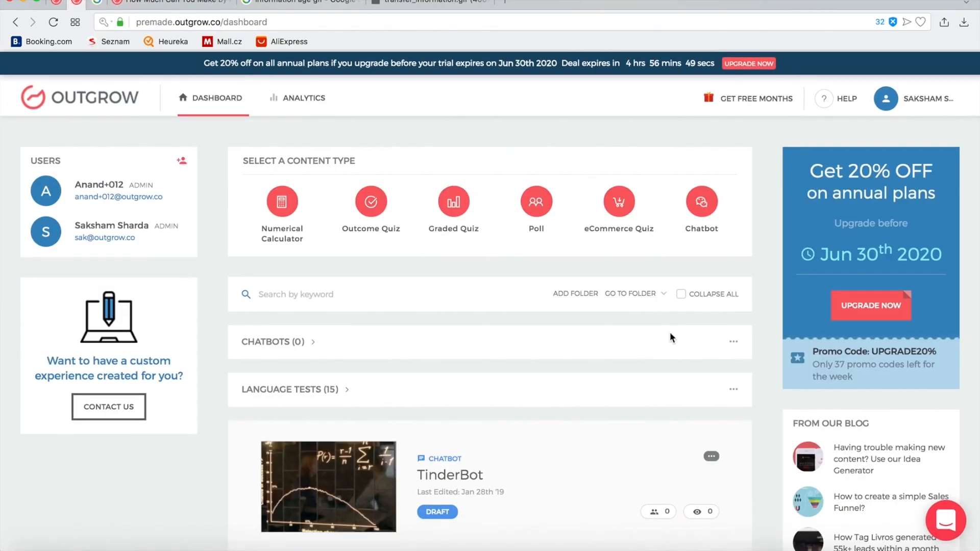
{"action": "left_click", "coordinate": [286, 201]}
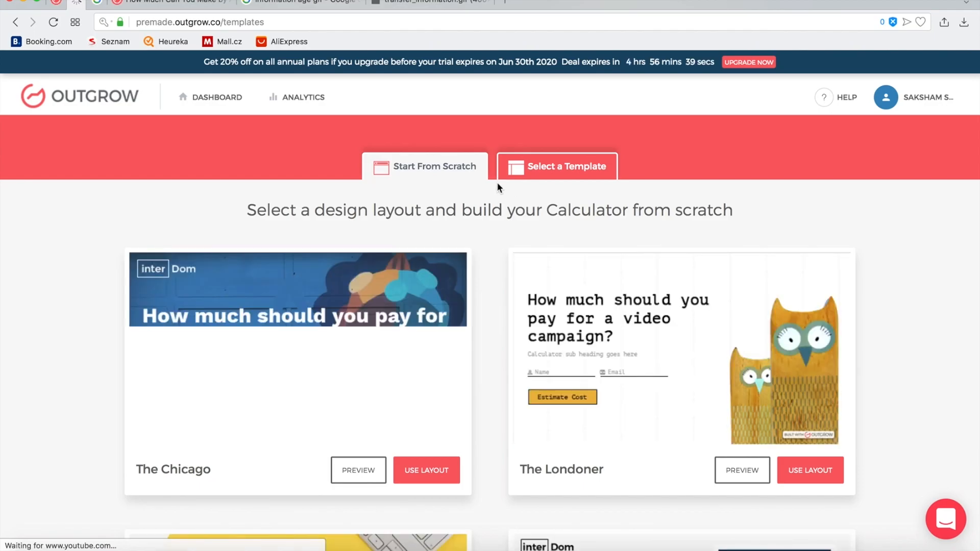
{"action": "scroll", "coordinate": [444, 240], "scroll_direction": "down", "scroll_amount": 3}
{"action": "scroll", "coordinate": [495, 284], "scroll_direction": "down", "scroll_amount": 12}
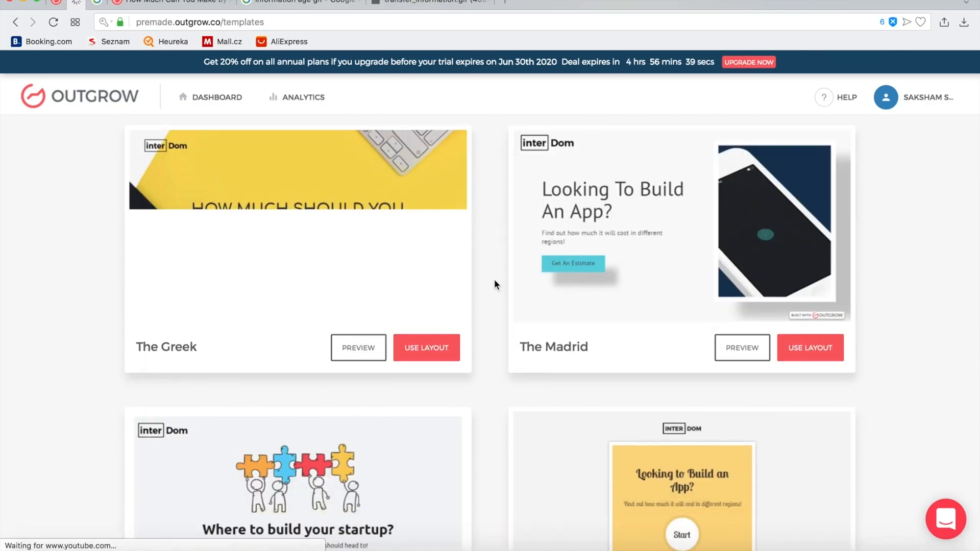
{"action": "scroll", "coordinate": [493, 279], "scroll_direction": "up", "scroll_amount": 15}
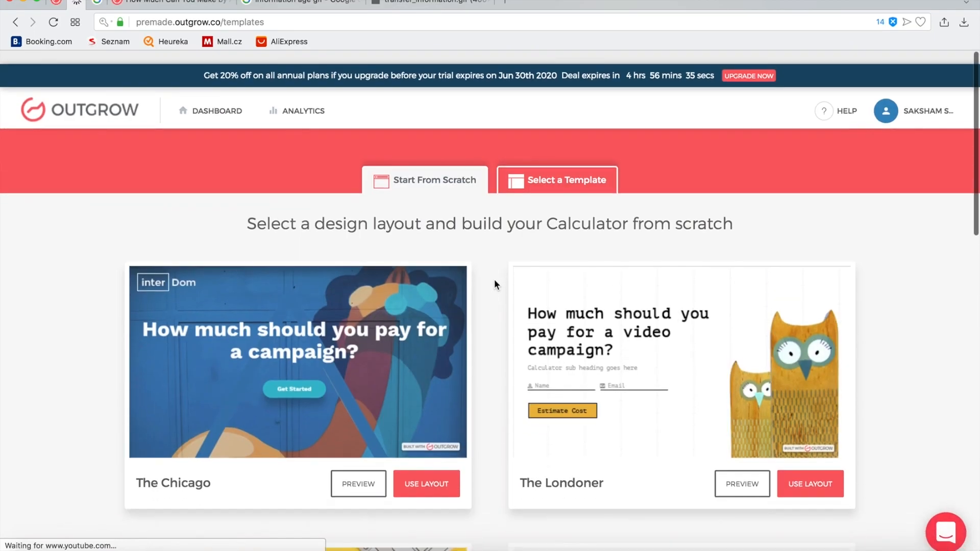
{"action": "scroll", "coordinate": [512, 327], "scroll_direction": "down", "scroll_amount": 1}
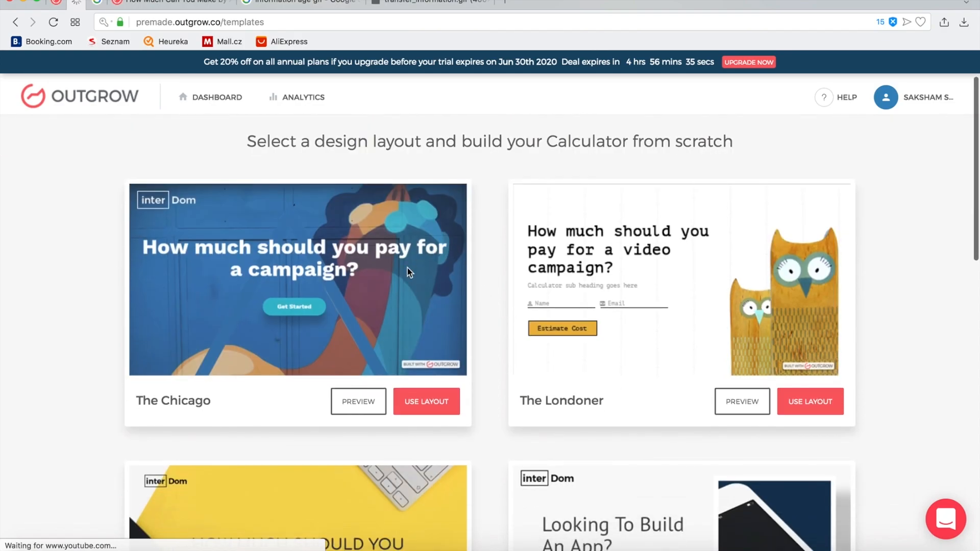
{"action": "scroll", "coordinate": [501, 268], "scroll_direction": "up", "scroll_amount": 2}
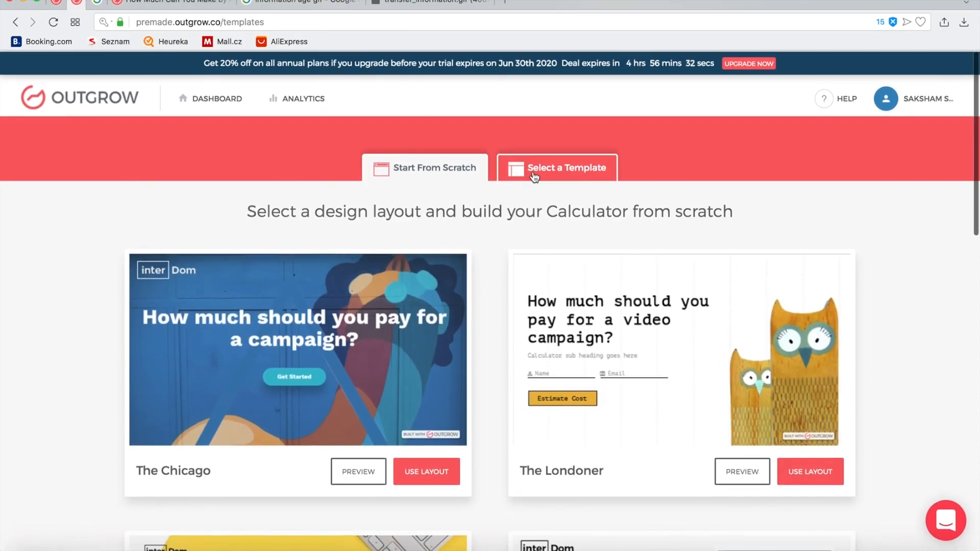
Step: Show the calculator template library and preview the trending template "How Much Does it Cost to Hire a Ghost Writer?"
{"action": "left_click", "coordinate": [550, 164]}
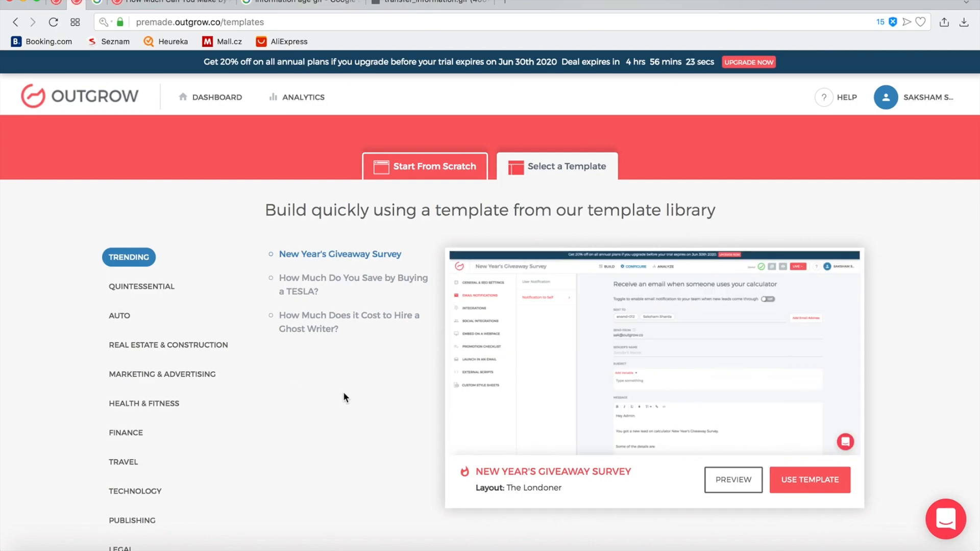
{"action": "left_click", "coordinate": [330, 334]}
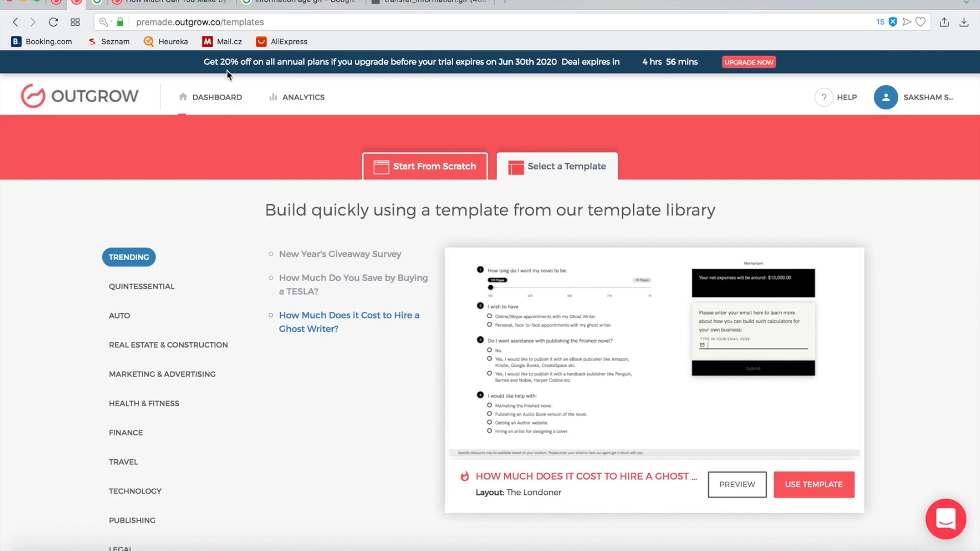
Step: Go back to the dashboard, open the vape savings calculator in the builder, and dismiss the Get a Quote banner
{"action": "left_click", "coordinate": [217, 98]}
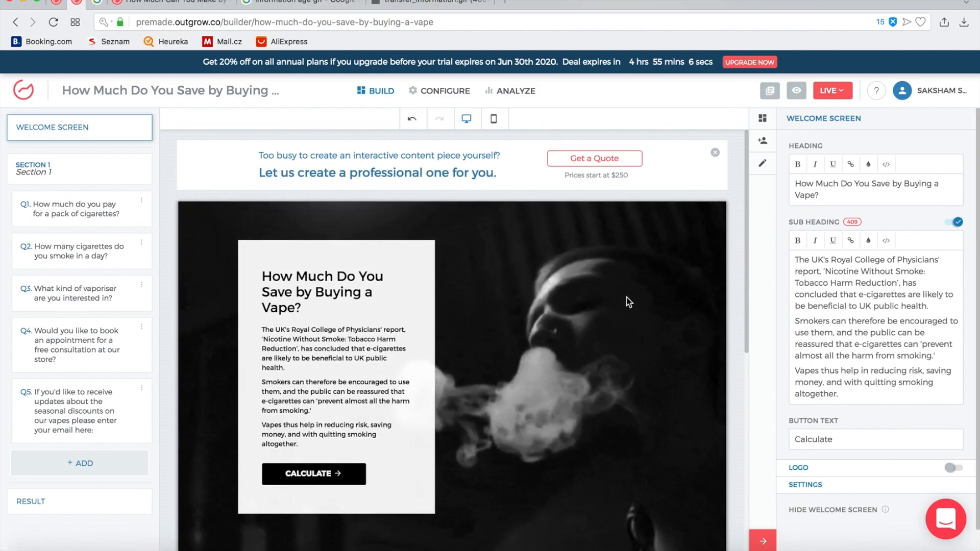
{"action": "scroll", "coordinate": [626, 297], "scroll_direction": "down", "scroll_amount": 8}
{"action": "scroll", "coordinate": [626, 297], "scroll_direction": "up", "scroll_amount": 8}
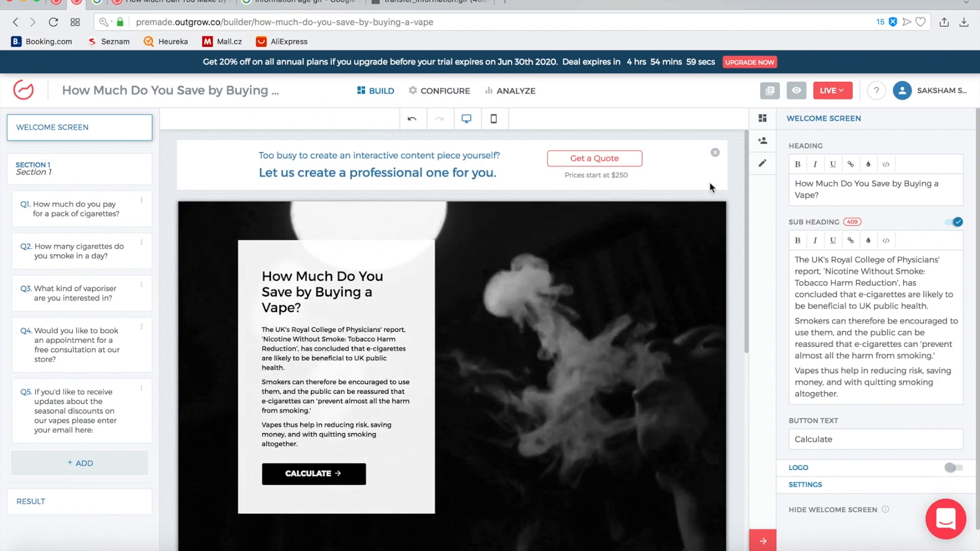
{"action": "left_click", "coordinate": [715, 155]}
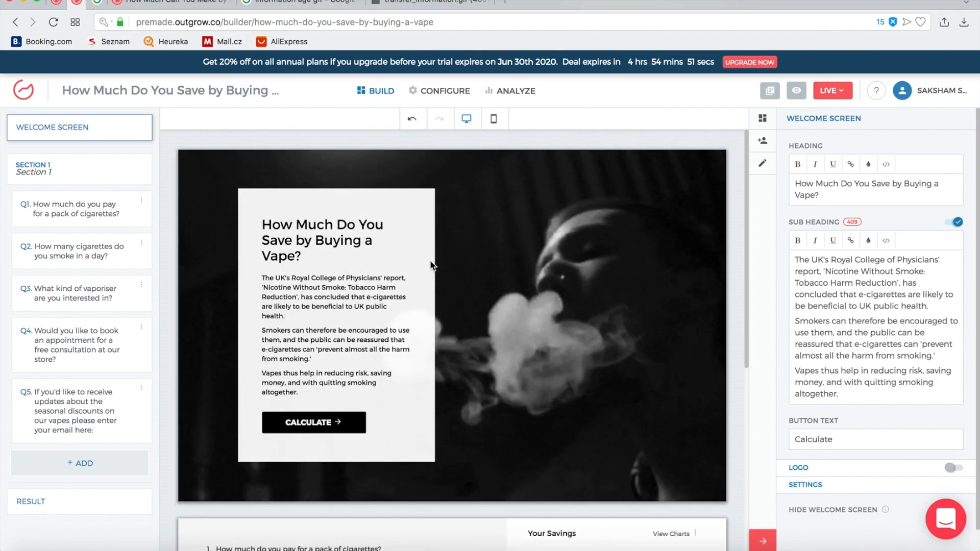
Step: Open the question about the kind of vaporiser and review its title, answer options, values and mandatory setting
{"action": "scroll", "coordinate": [316, 221], "scroll_direction": "down", "scroll_amount": 3}
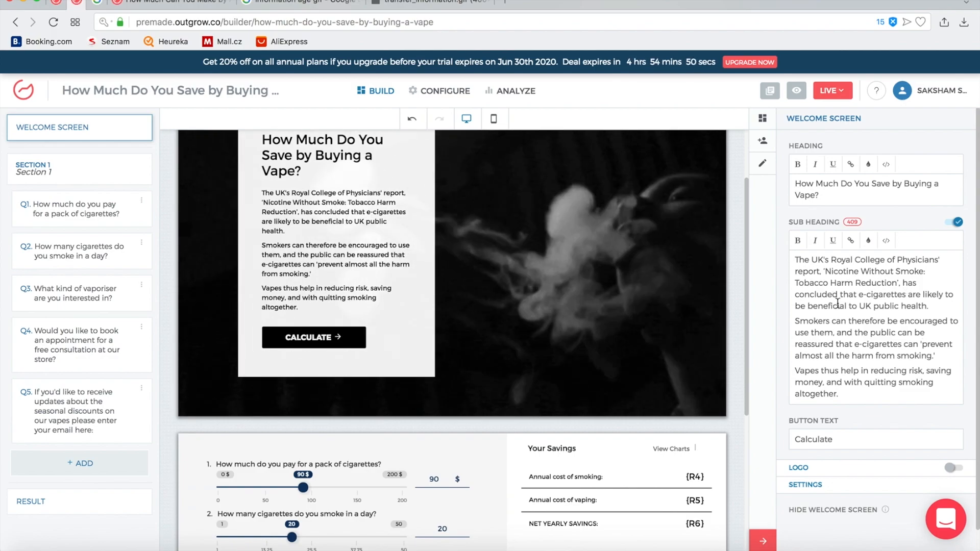
{"action": "scroll", "coordinate": [633, 297], "scroll_direction": "down", "scroll_amount": 5}
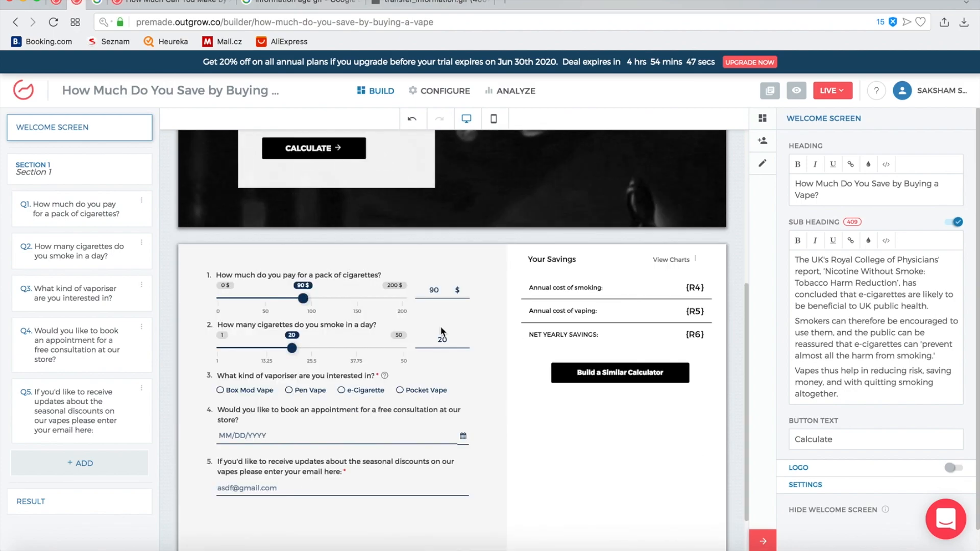
{"action": "left_click", "coordinate": [289, 376]}
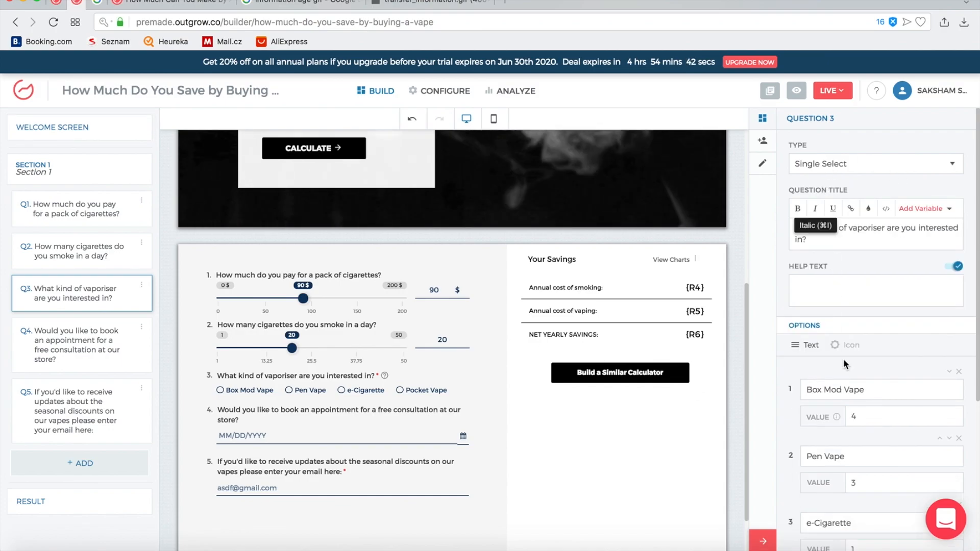
{"action": "scroll", "coordinate": [914, 406], "scroll_direction": "down", "scroll_amount": 5}
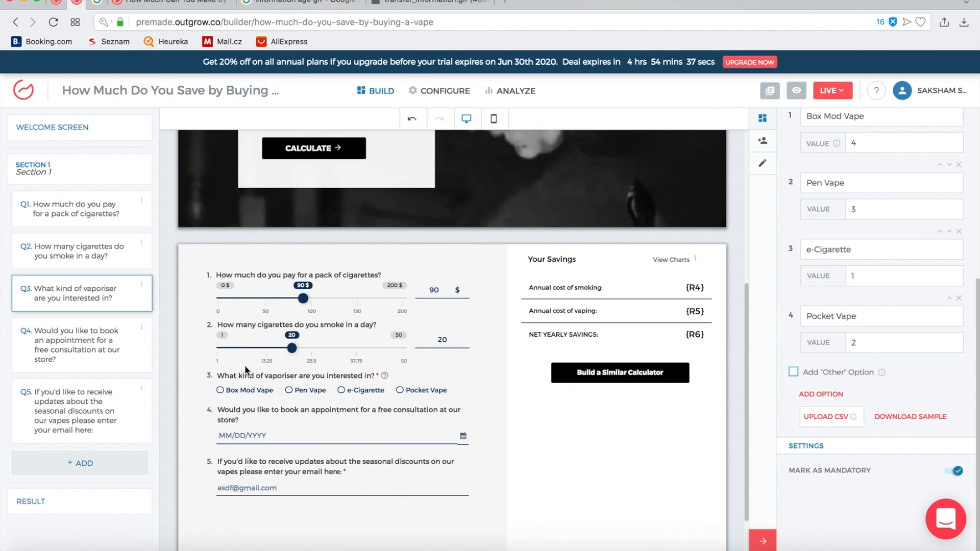
Step: Try inserting "hhhh" before "of" in the vaporiser question's title and delete those letters again
{"action": "scroll", "coordinate": [852, 281], "scroll_direction": "up", "scroll_amount": 5}
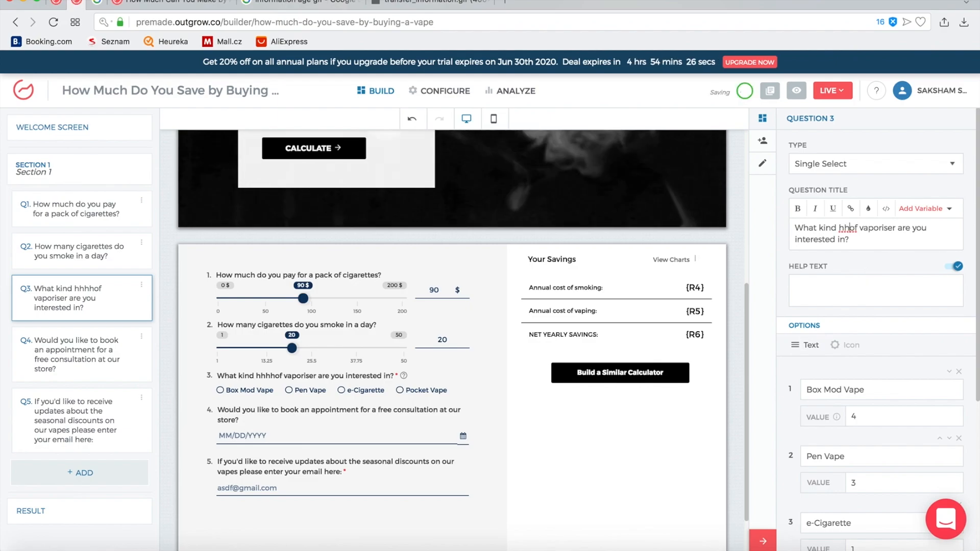
{"action": "key", "text": "BackSpace"}
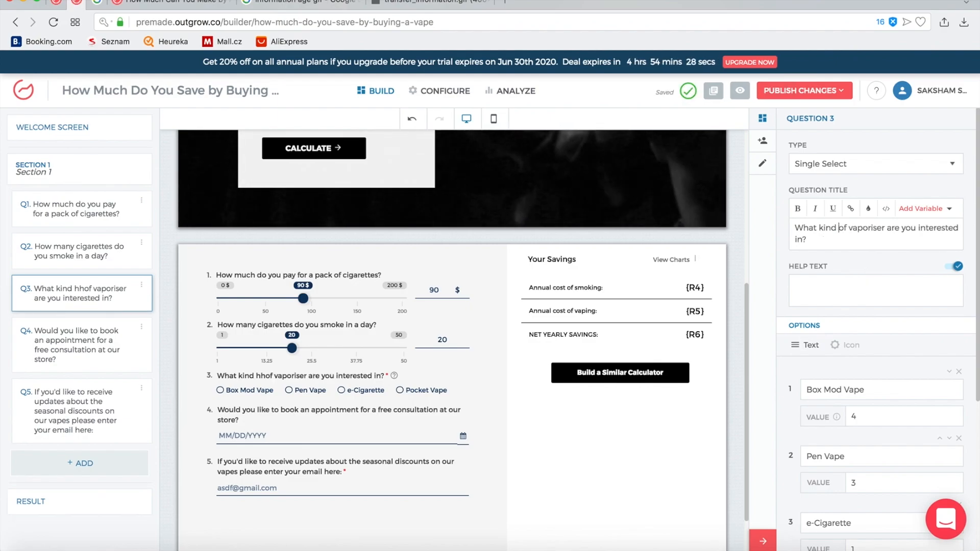
{"action": "scroll", "coordinate": [925, 365], "scroll_direction": "down", "scroll_amount": 2}
Step: Select the welcome screen and try out its Hide Welcome Screen setting
{"action": "scroll", "coordinate": [505, 398], "scroll_direction": "up", "scroll_amount": 5}
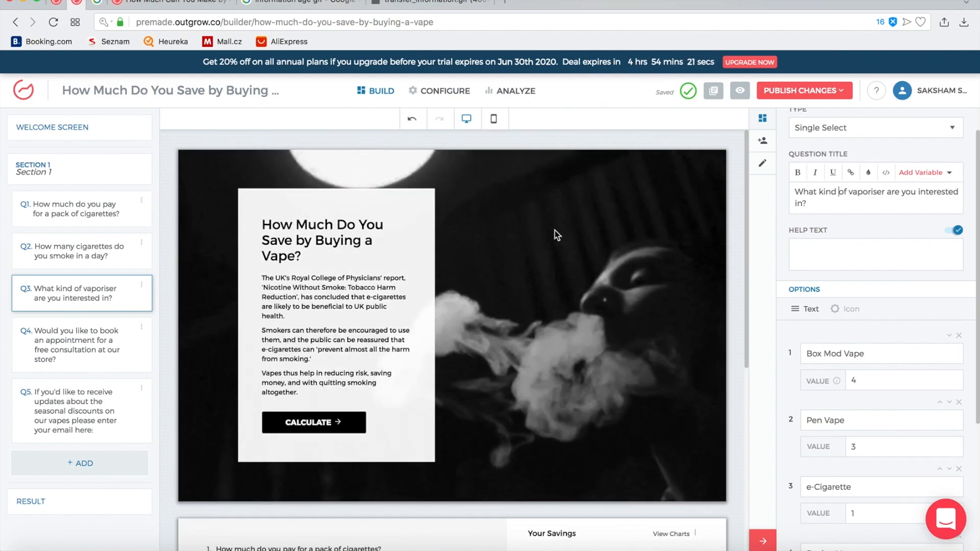
{"action": "left_click", "coordinate": [556, 231]}
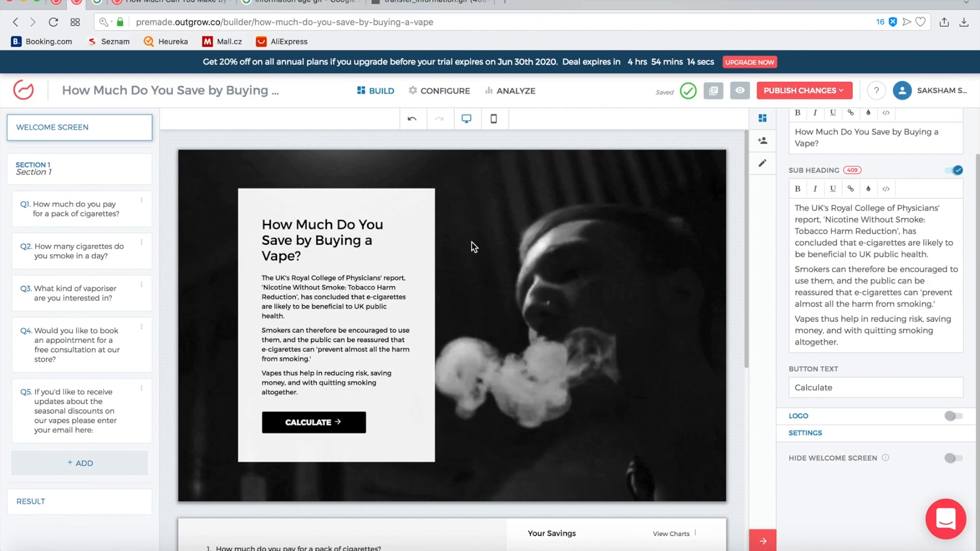
{"action": "scroll", "coordinate": [471, 242], "scroll_direction": "down", "scroll_amount": 5}
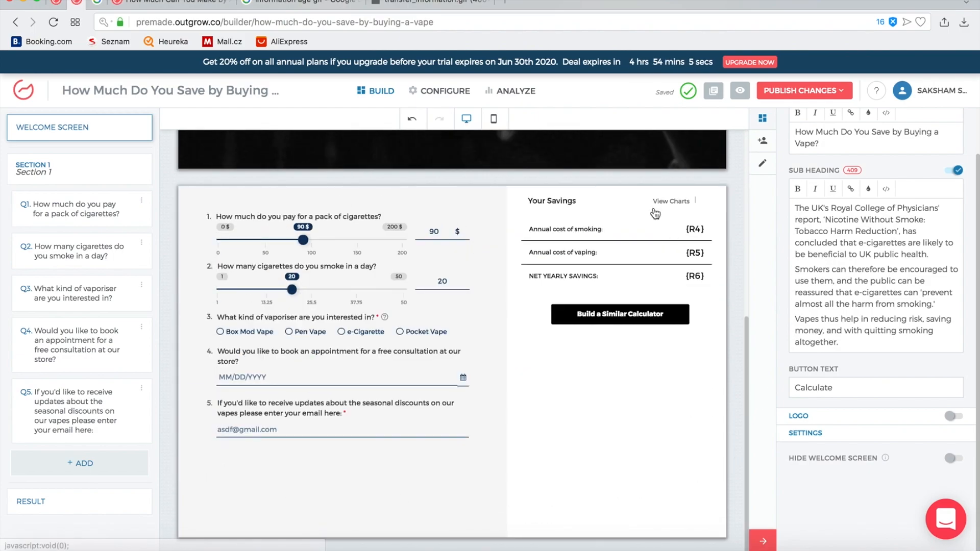
{"action": "scroll", "coordinate": [610, 400], "scroll_direction": "up", "scroll_amount": 5}
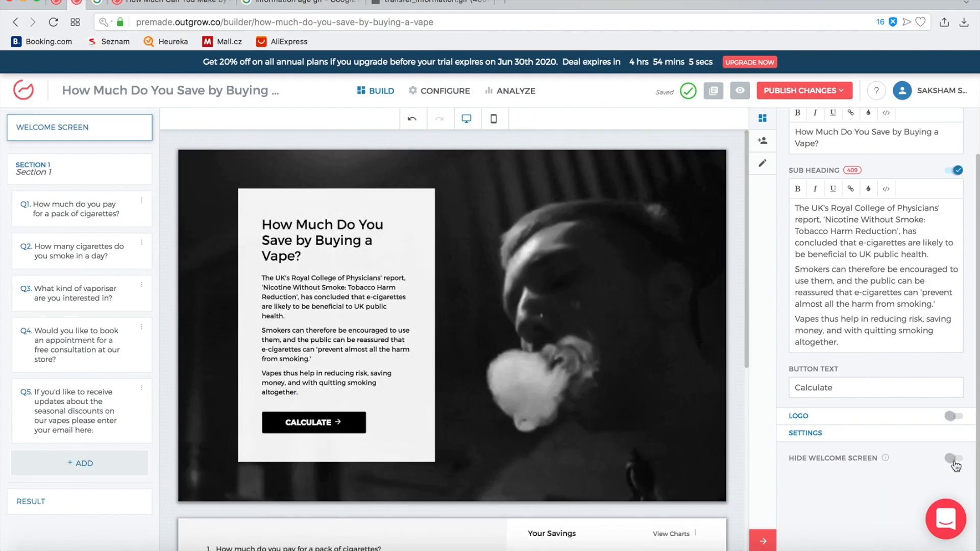
{"action": "left_click", "coordinate": [954, 461]}
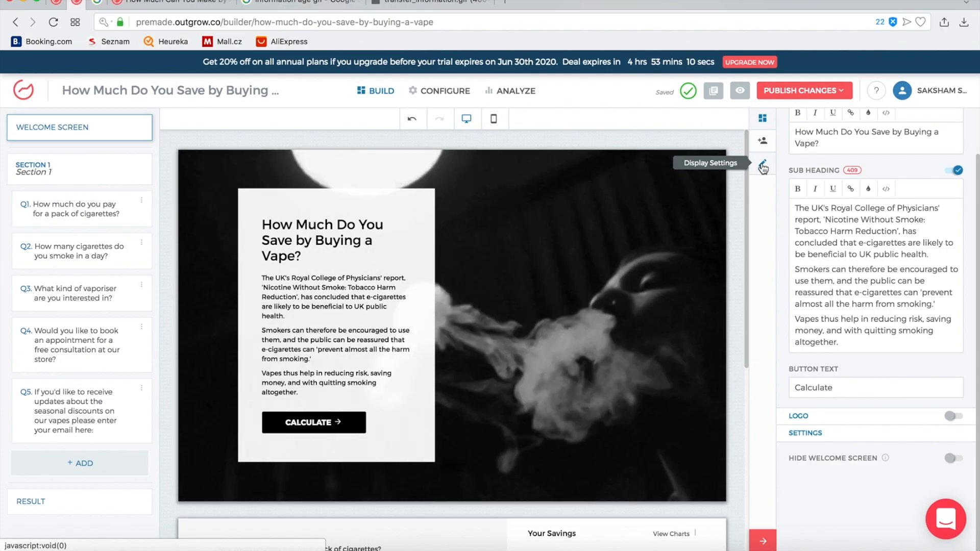
Step: Open the calculator's display settings and look through the predefined colour palettes against the page preview
{"action": "left_click", "coordinate": [763, 167]}
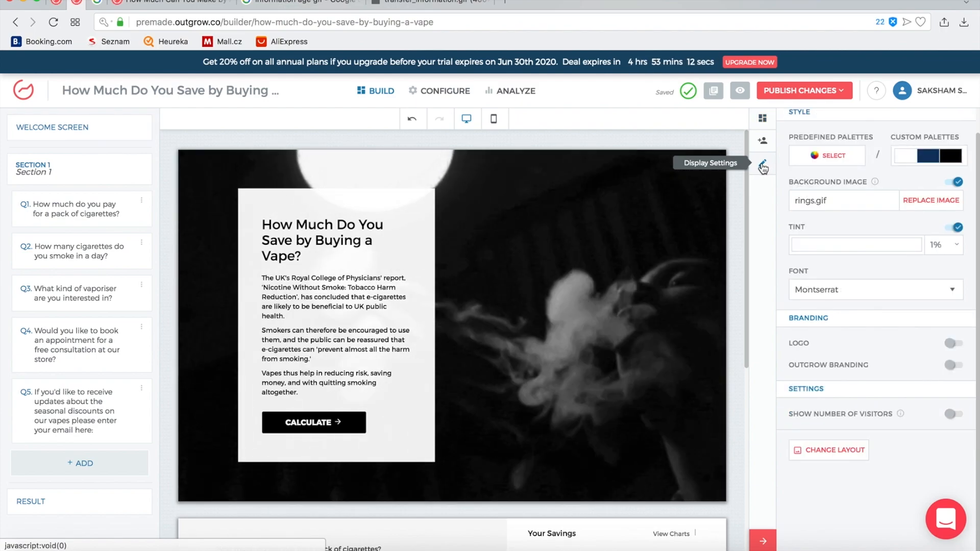
{"action": "left_click", "coordinate": [829, 183]}
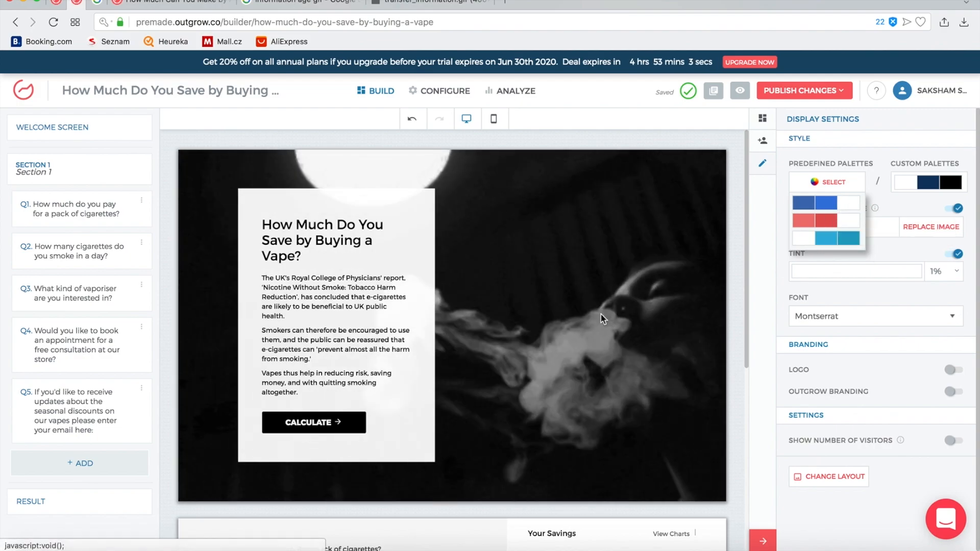
{"action": "scroll", "coordinate": [602, 319], "scroll_direction": "down", "scroll_amount": 5}
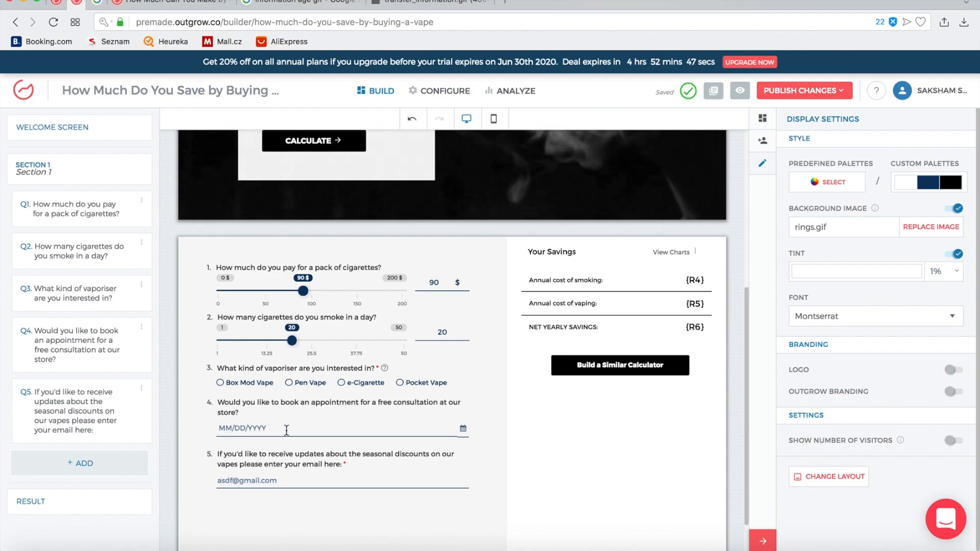
{"action": "scroll", "coordinate": [287, 431], "scroll_direction": "up", "scroll_amount": 5}
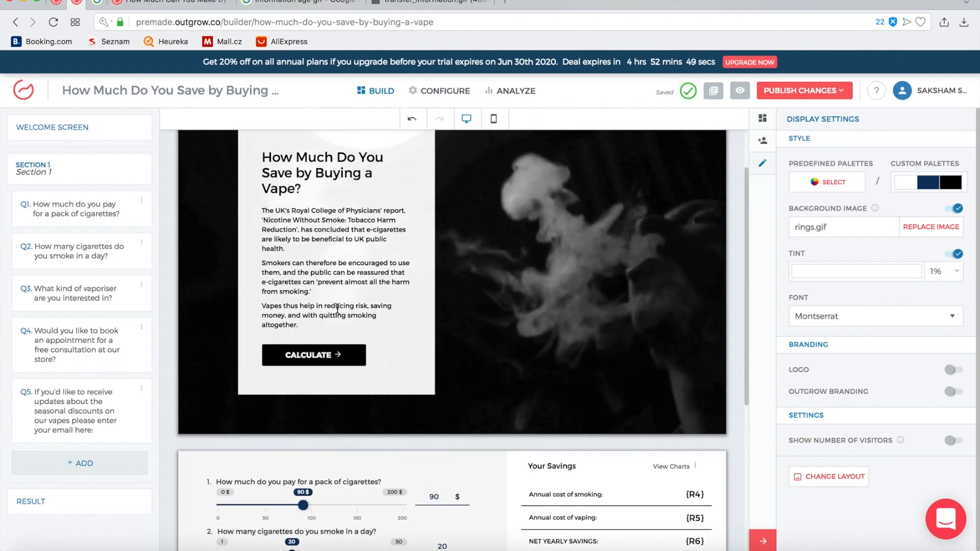
{"action": "scroll", "coordinate": [337, 309], "scroll_direction": "up", "scroll_amount": 2}
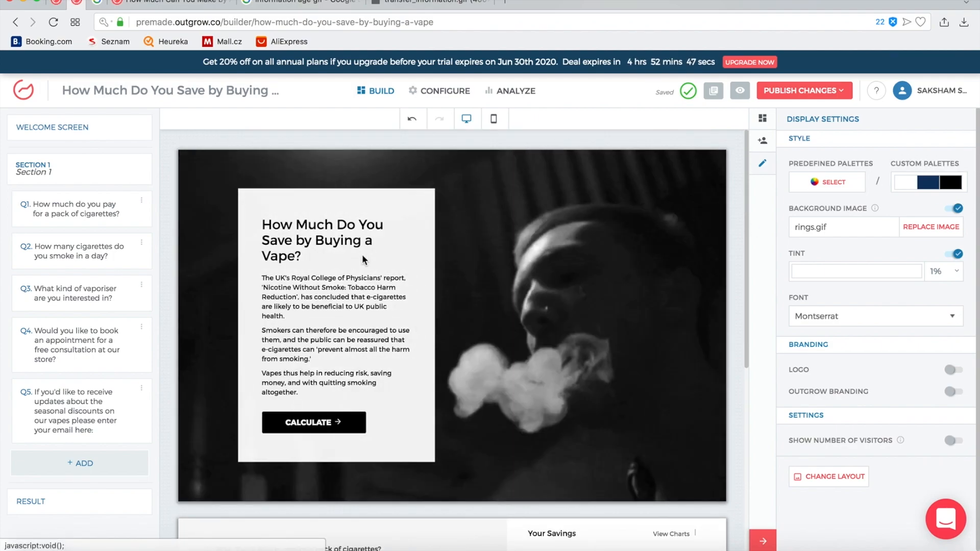
Step: Look over the calculator's page preview and examine the options for replacing the background image, including the file upload sources
{"action": "scroll", "coordinate": [326, 265], "scroll_direction": "down", "scroll_amount": 8}
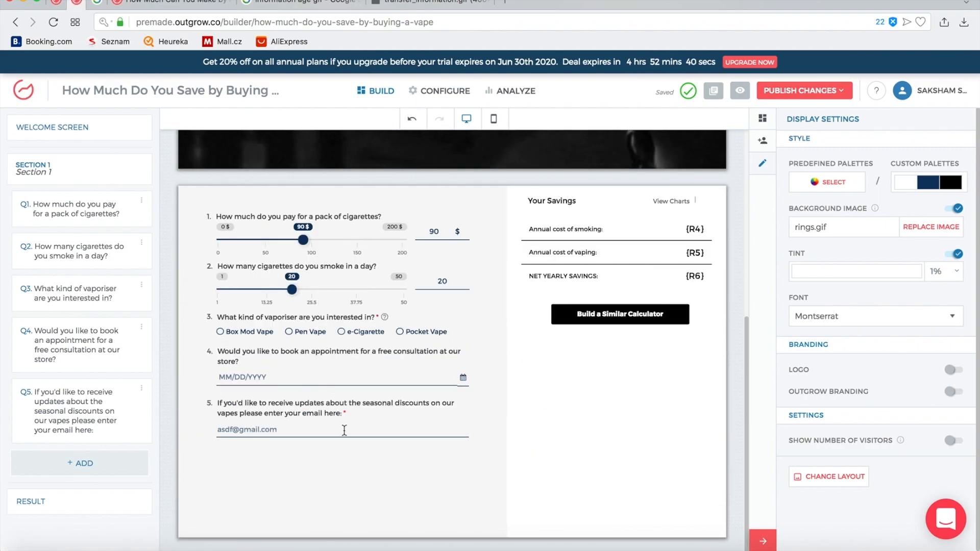
{"action": "scroll", "coordinate": [344, 430], "scroll_direction": "up", "scroll_amount": 8}
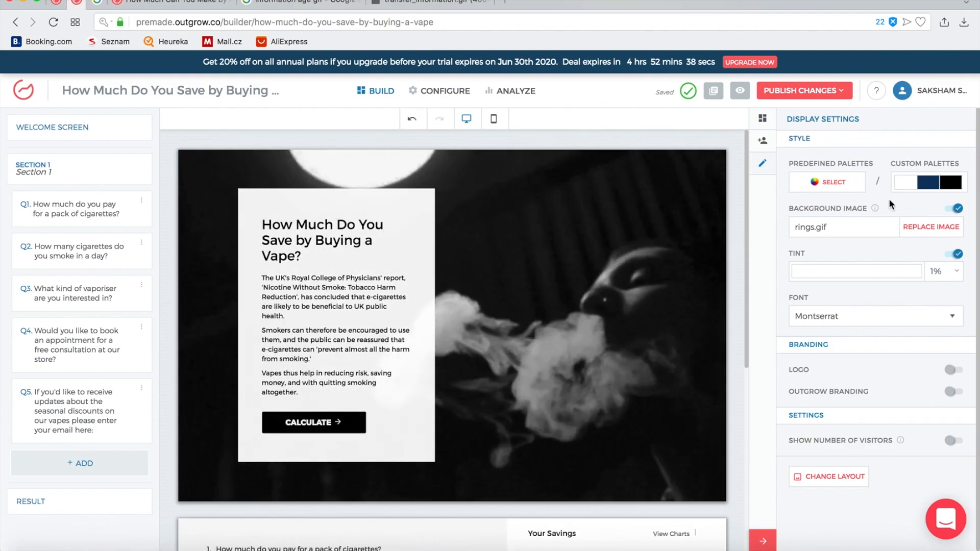
{"action": "scroll", "coordinate": [551, 278], "scroll_direction": "down", "scroll_amount": 8}
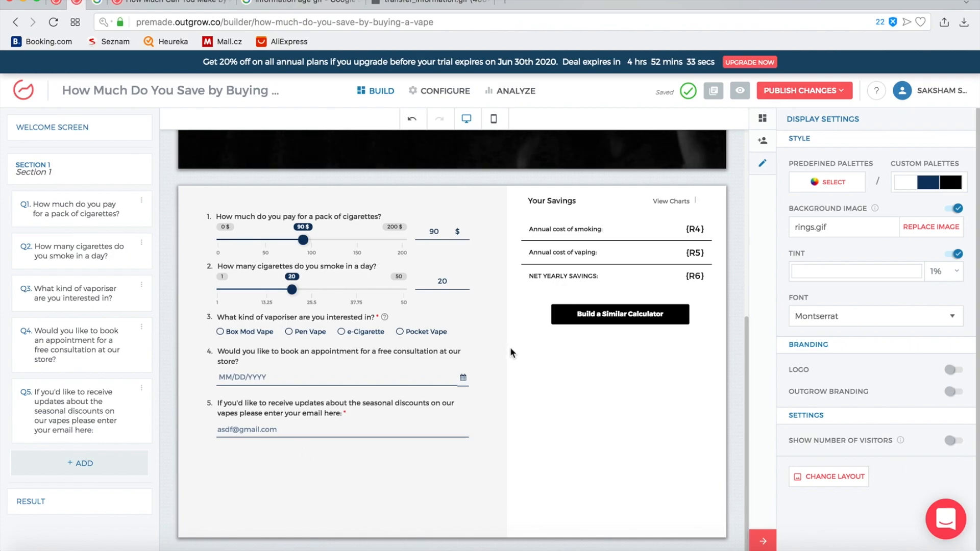
{"action": "scroll", "coordinate": [510, 347], "scroll_direction": "up", "scroll_amount": 8}
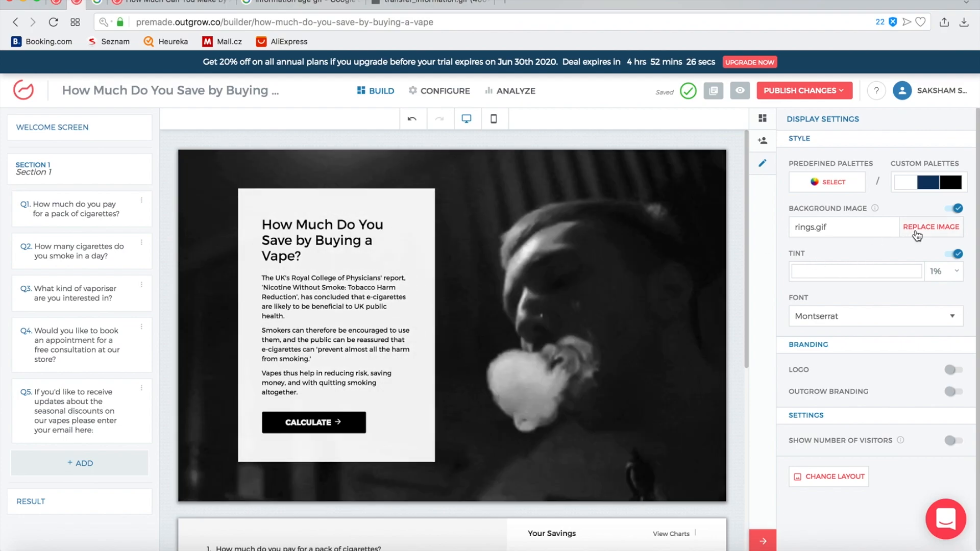
{"action": "left_click", "coordinate": [916, 231]}
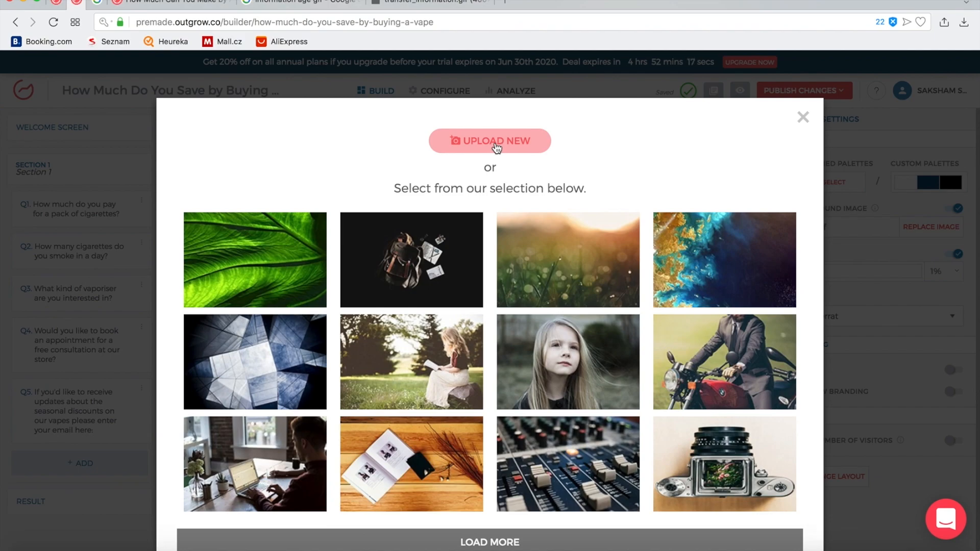
{"action": "left_click", "coordinate": [800, 122]}
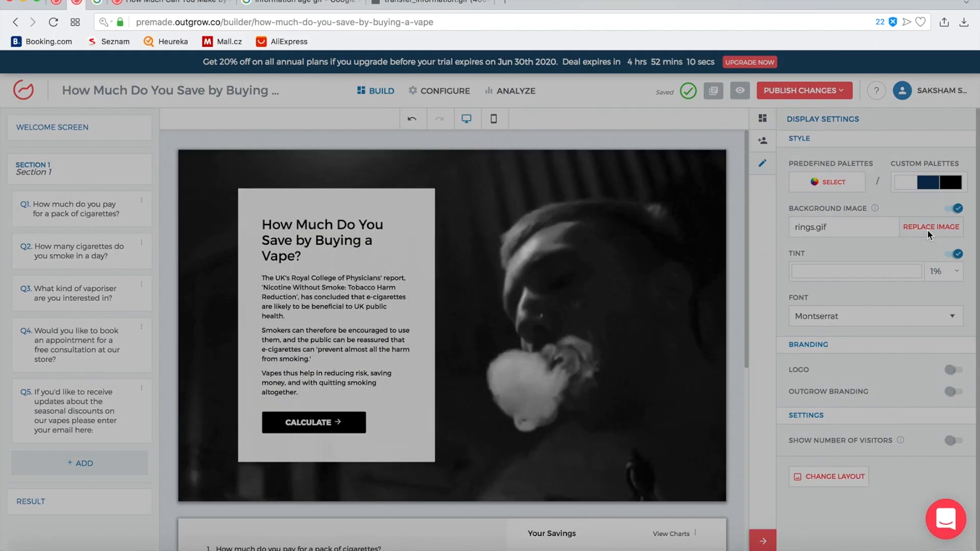
{"action": "left_click", "coordinate": [928, 228]}
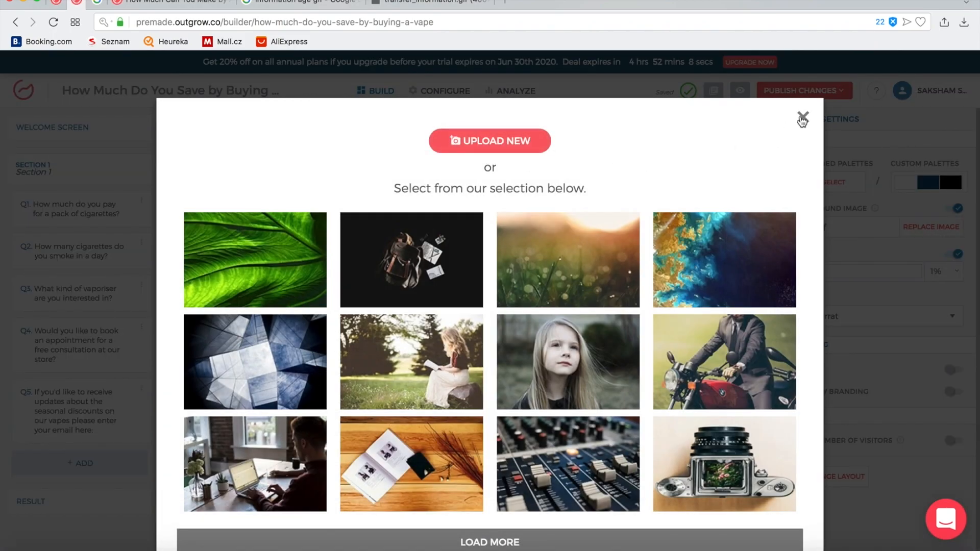
{"action": "left_click", "coordinate": [523, 152]}
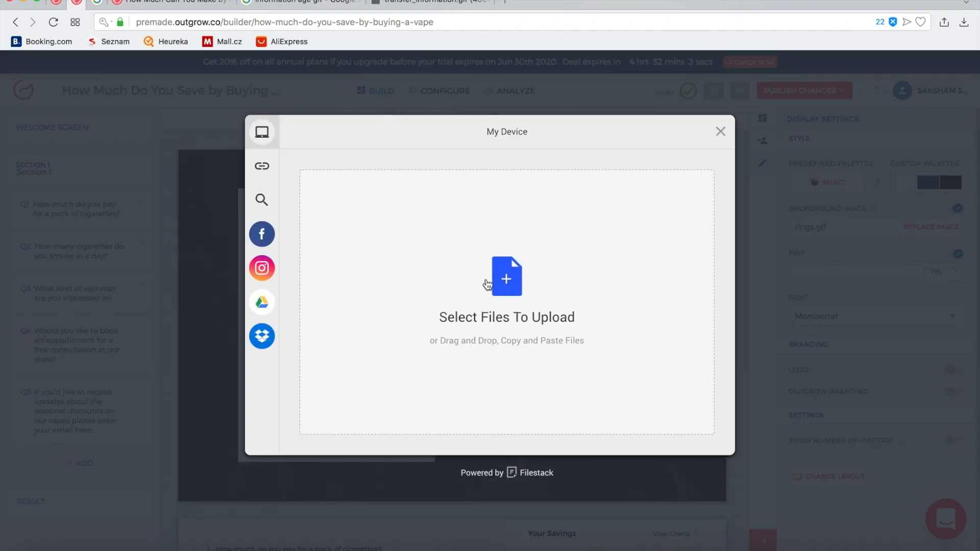
{"action": "left_click", "coordinate": [721, 133]}
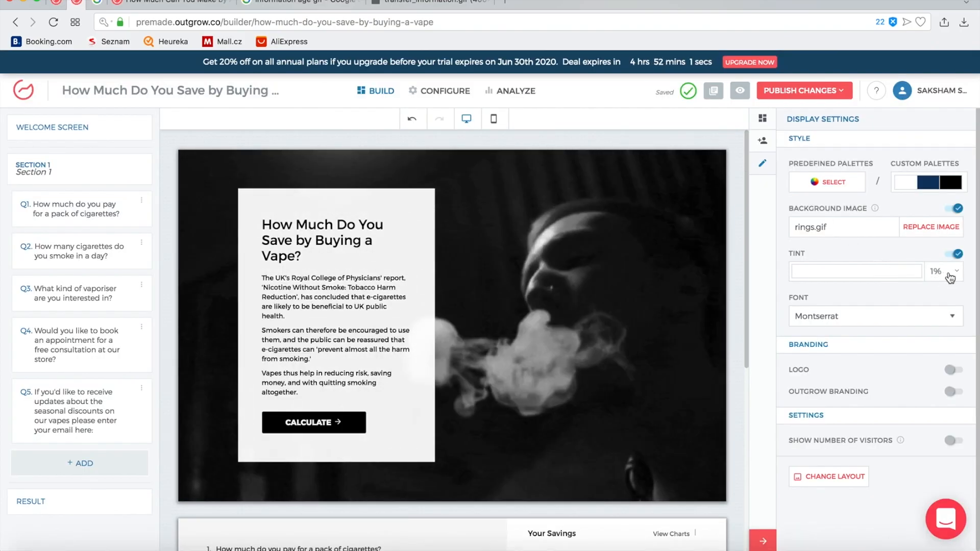
Step: Try out the intensity slider for the background image's tint and close it again
{"action": "left_click", "coordinate": [943, 272]}
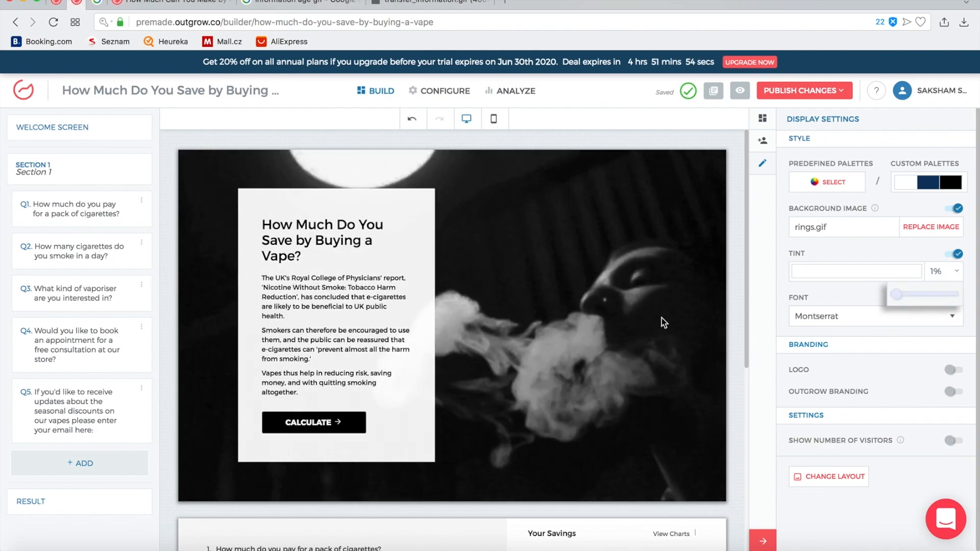
{"action": "left_click_drag", "start_coordinate": [897, 295], "coordinate": [873, 295]}
{"action": "left_click", "coordinate": [813, 297]}
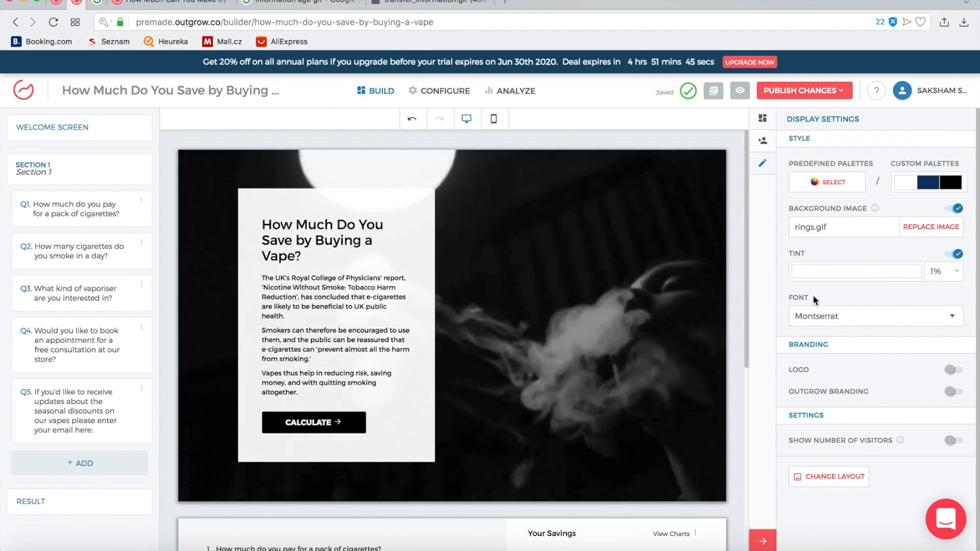
Step: Try the Maven Pro font on the calculator and switch back to Montserrat
{"action": "scroll", "coordinate": [868, 299], "scroll_direction": "down", "scroll_amount": 1}
{"action": "left_click", "coordinate": [840, 289]}
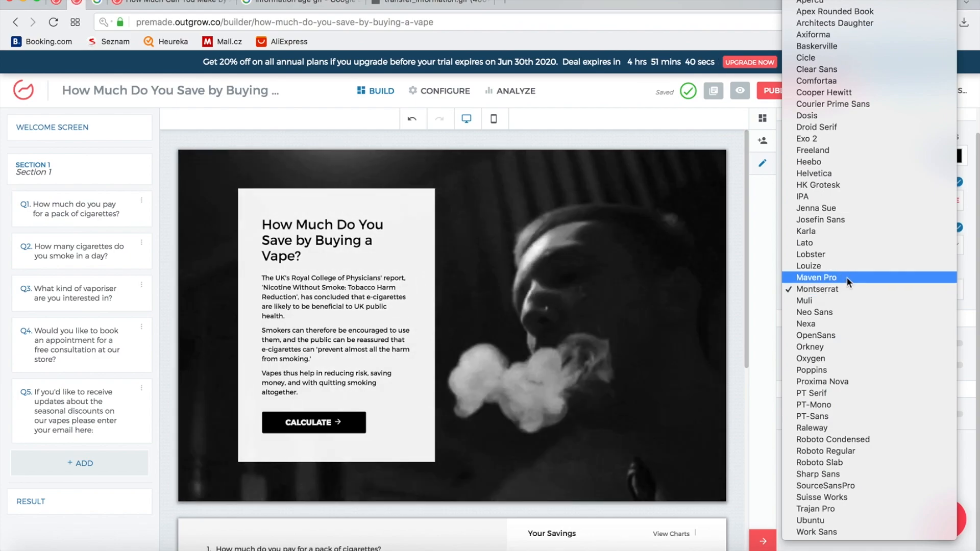
{"action": "left_click", "coordinate": [846, 277]}
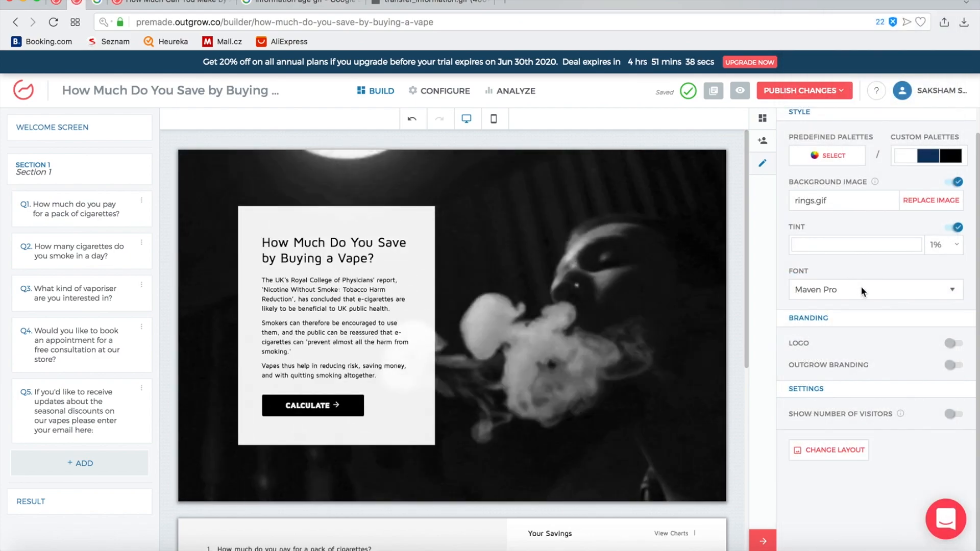
{"action": "left_click", "coordinate": [862, 289]}
{"action": "left_click", "coordinate": [858, 300]}
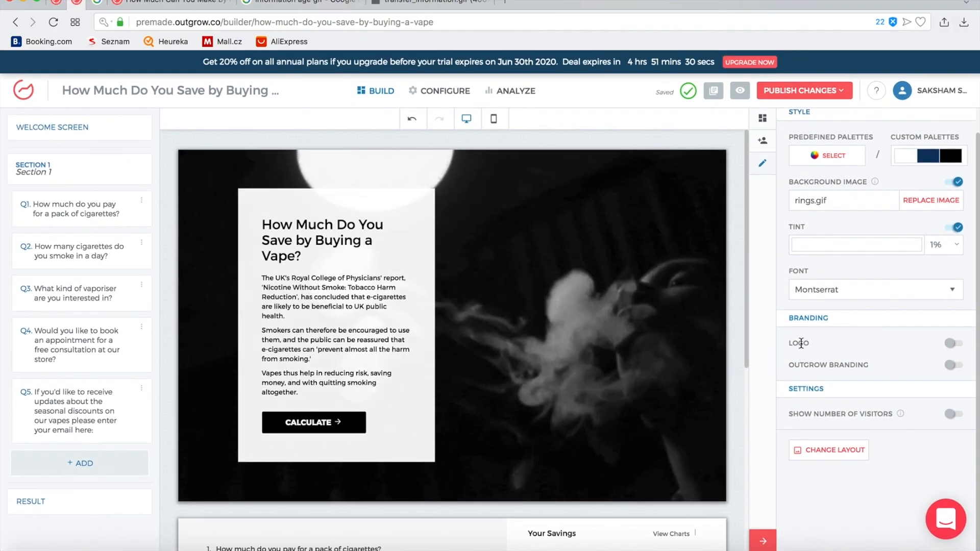
Step: Turn on the logo, look at its upload dialog and its placement in the page preview, and turn the logo off again
{"action": "left_click", "coordinate": [954, 344]}
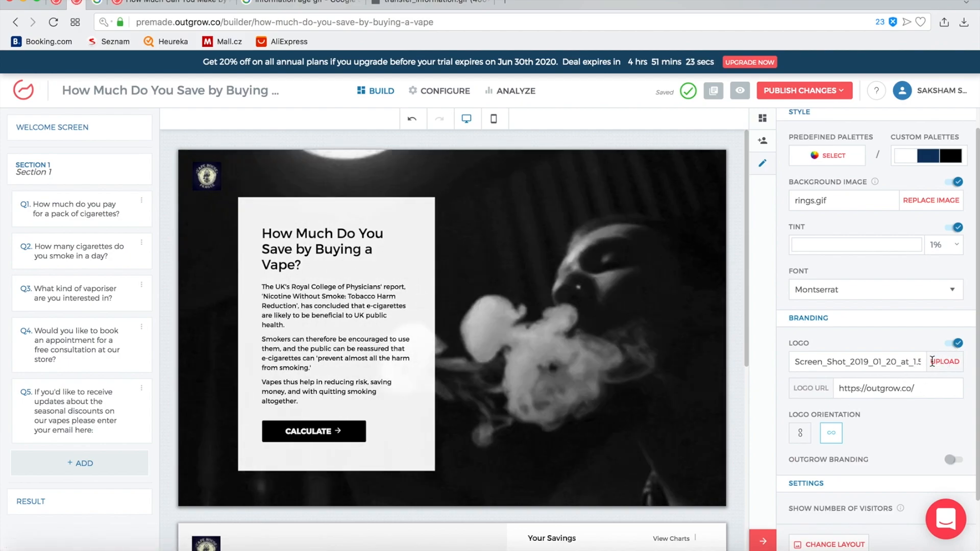
{"action": "left_click", "coordinate": [943, 362]}
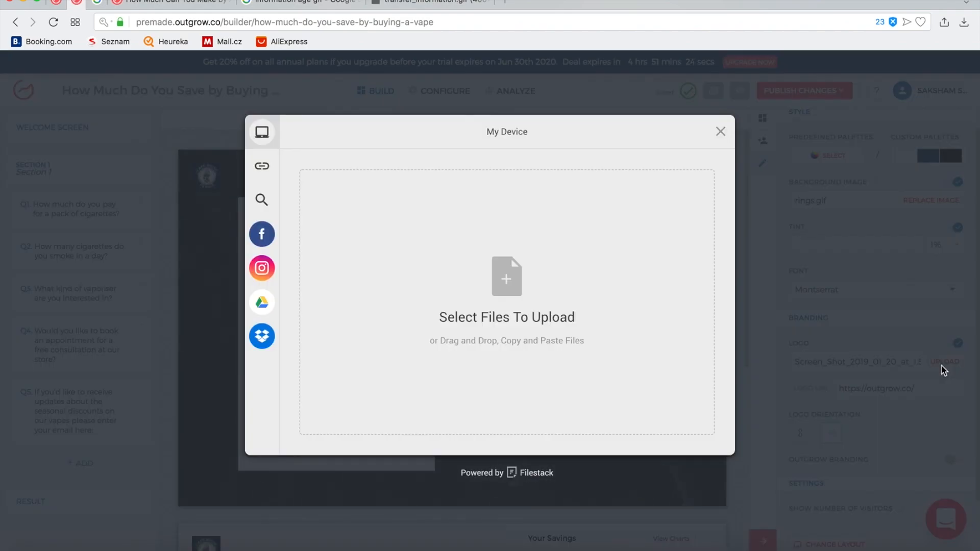
{"action": "left_click", "coordinate": [719, 133]}
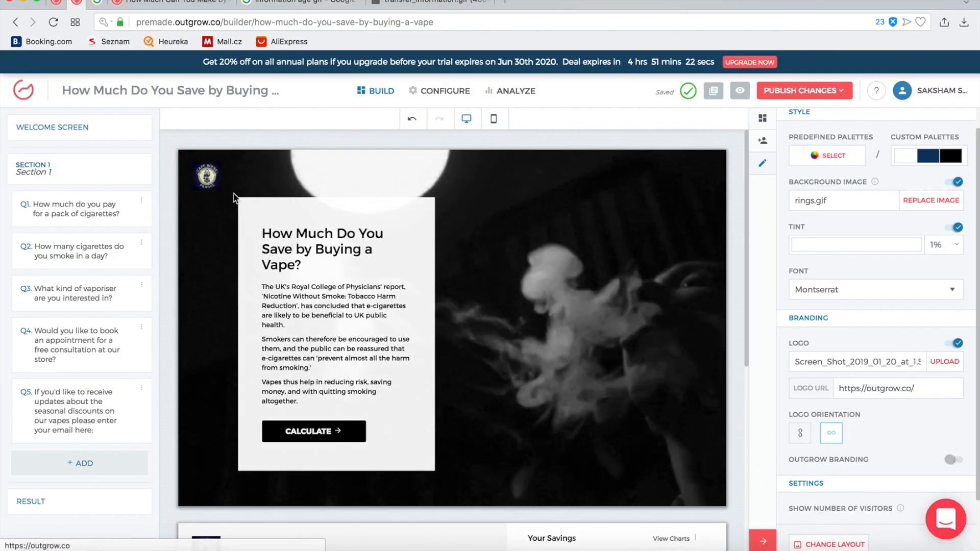
{"action": "scroll", "coordinate": [320, 225], "scroll_direction": "down", "scroll_amount": 6}
{"action": "scroll", "coordinate": [515, 361], "scroll_direction": "up", "scroll_amount": 6}
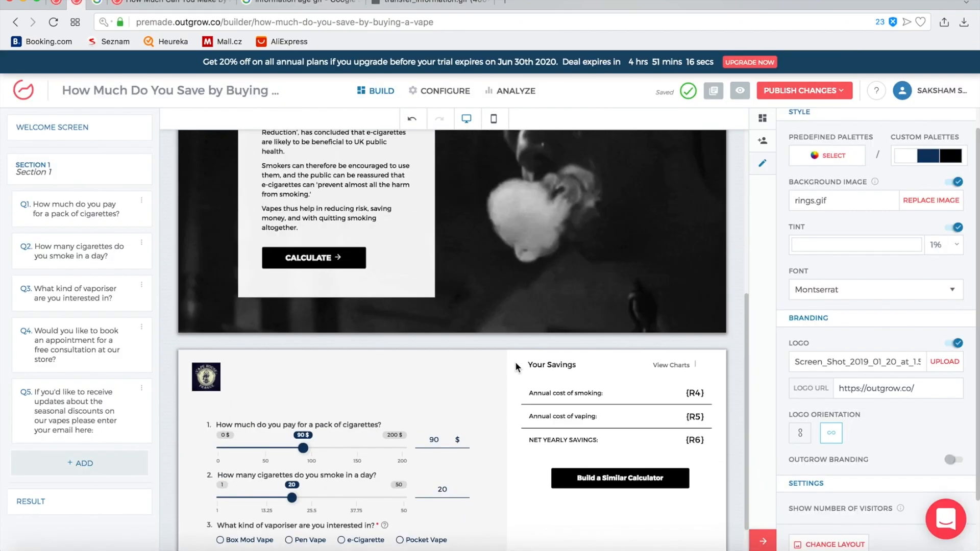
{"action": "left_click", "coordinate": [952, 344]}
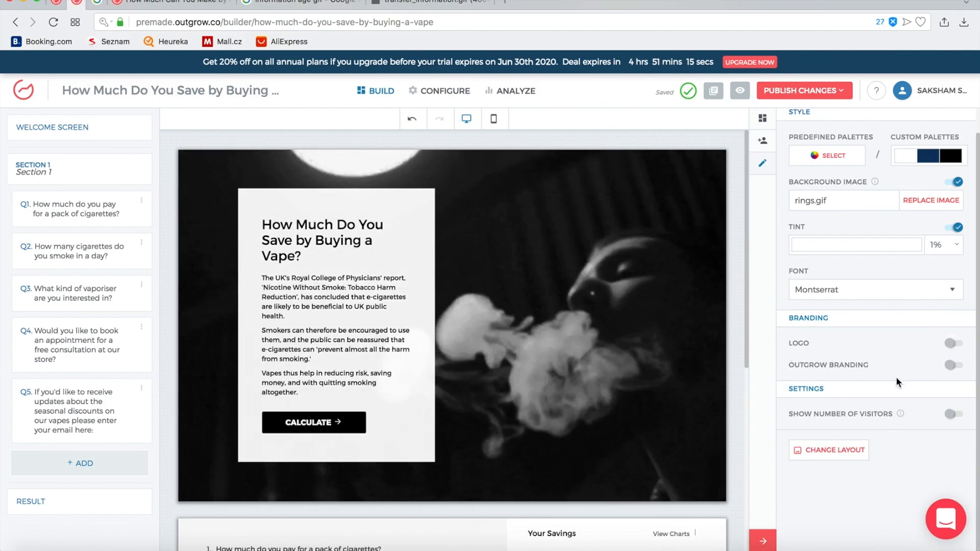
Step: Try out the Outgrow Branding and Show Number of Visitors settings, switching each on and off again
{"action": "left_click", "coordinate": [954, 365]}
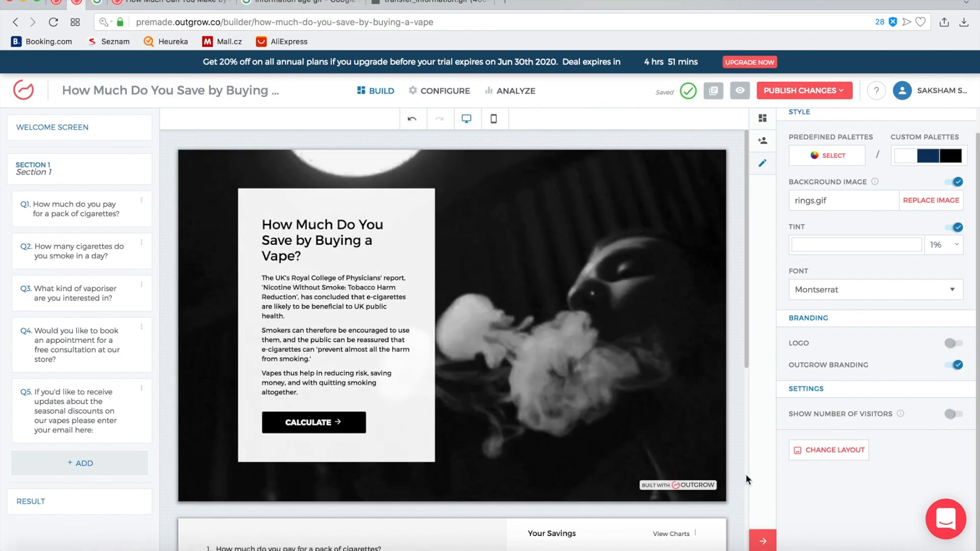
{"action": "left_click", "coordinate": [957, 366]}
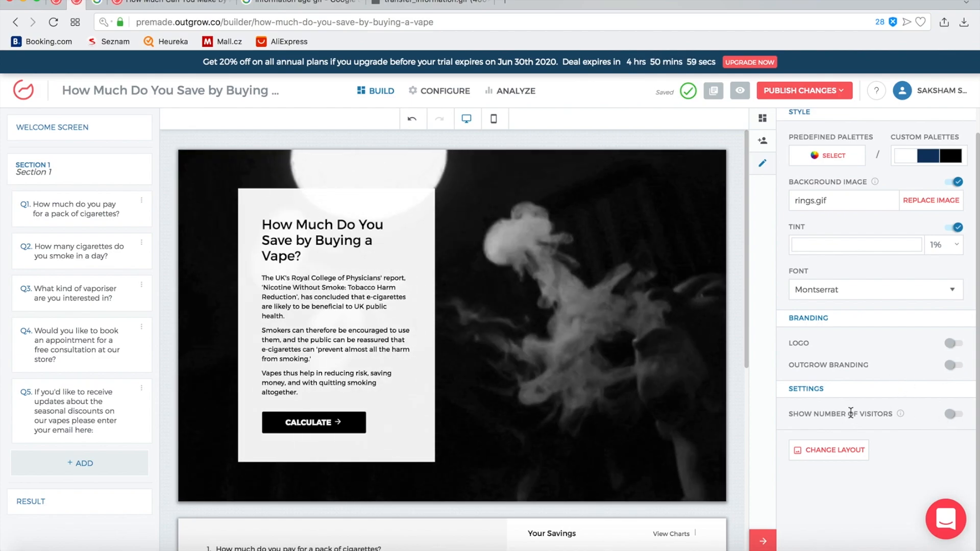
{"action": "left_click", "coordinate": [953, 415]}
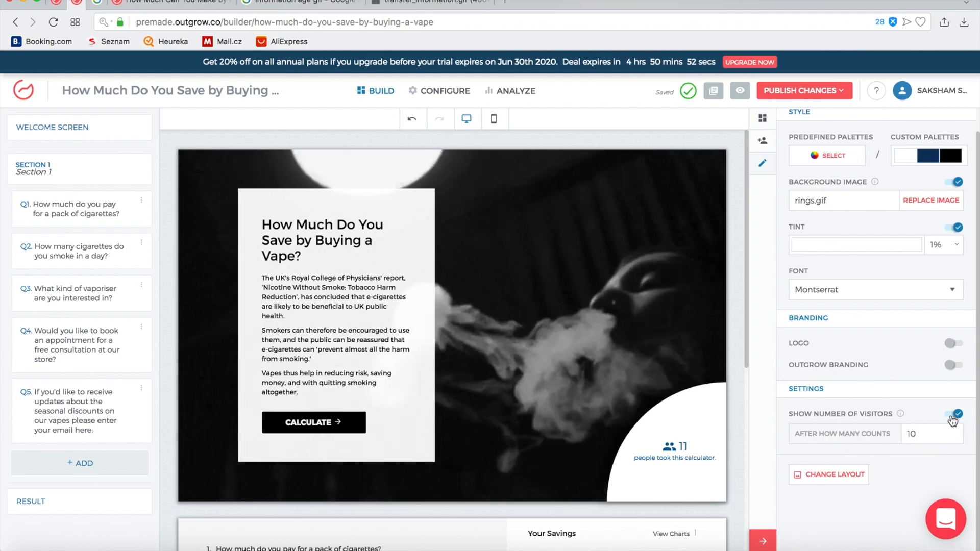
{"action": "left_click", "coordinate": [952, 417]}
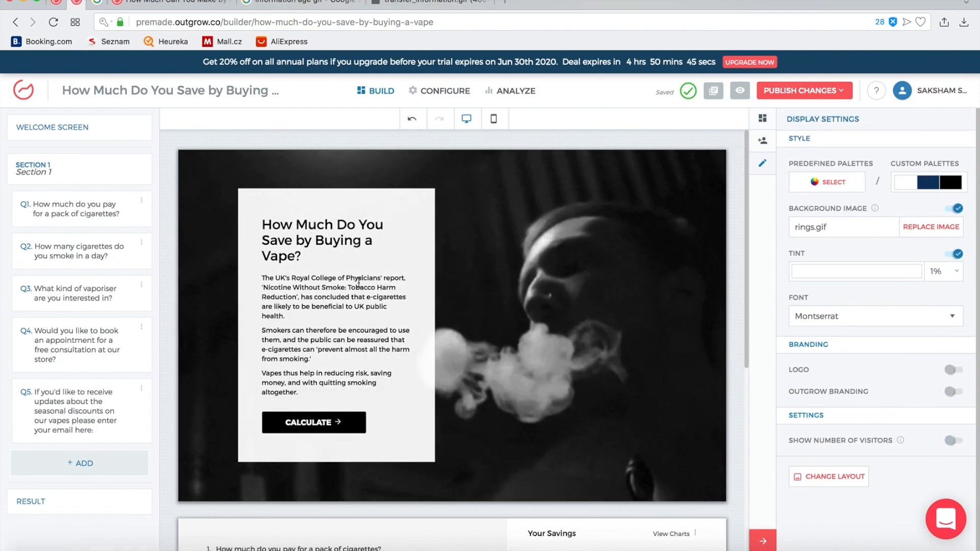
Step: Open the welcome screen's content and examine its editable heading, sub heading and button text
{"action": "left_click", "coordinate": [399, 259]}
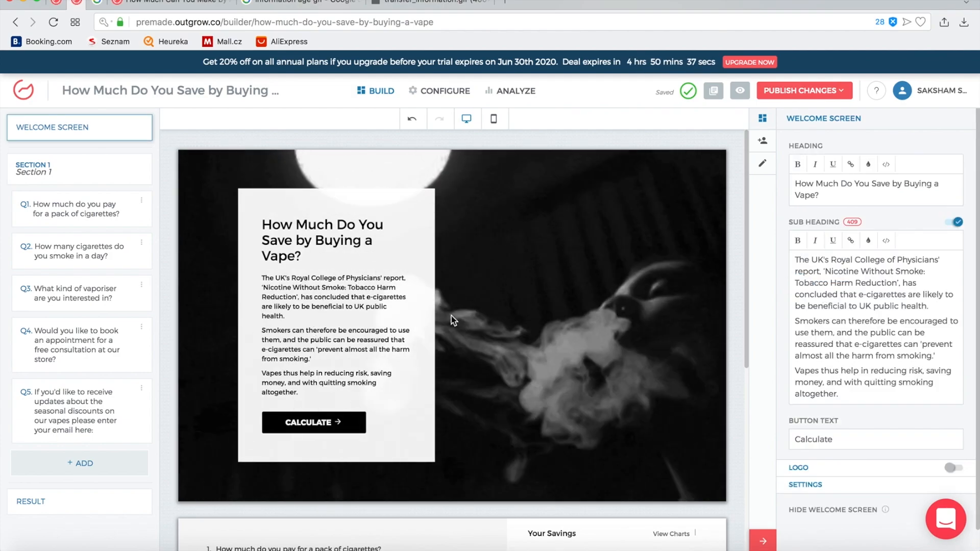
{"action": "double_click", "coordinate": [882, 332]}
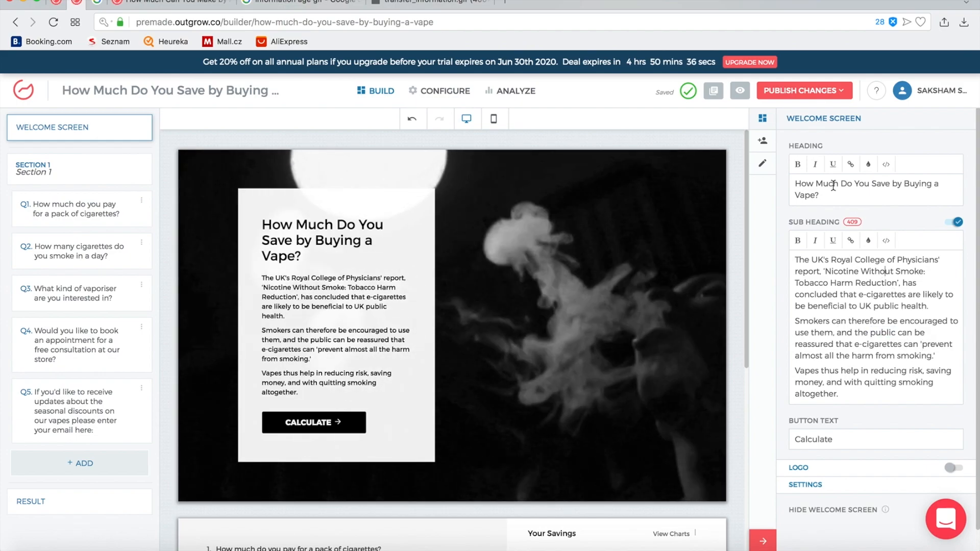
{"action": "triple_click", "coordinate": [832, 182]}
{"action": "left_click", "coordinate": [837, 195]}
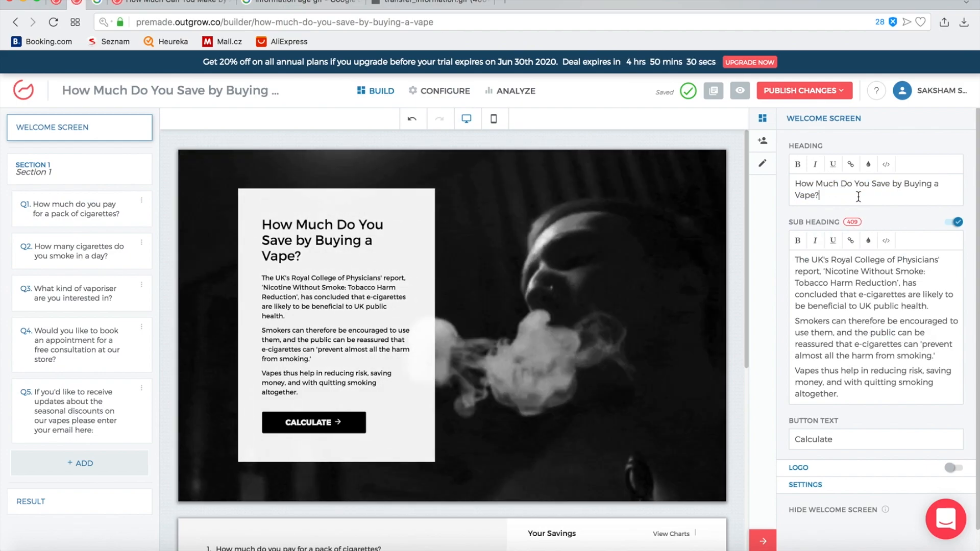
{"action": "left_click", "coordinate": [905, 344]}
{"action": "scroll", "coordinate": [904, 344], "scroll_direction": "down", "scroll_amount": 2}
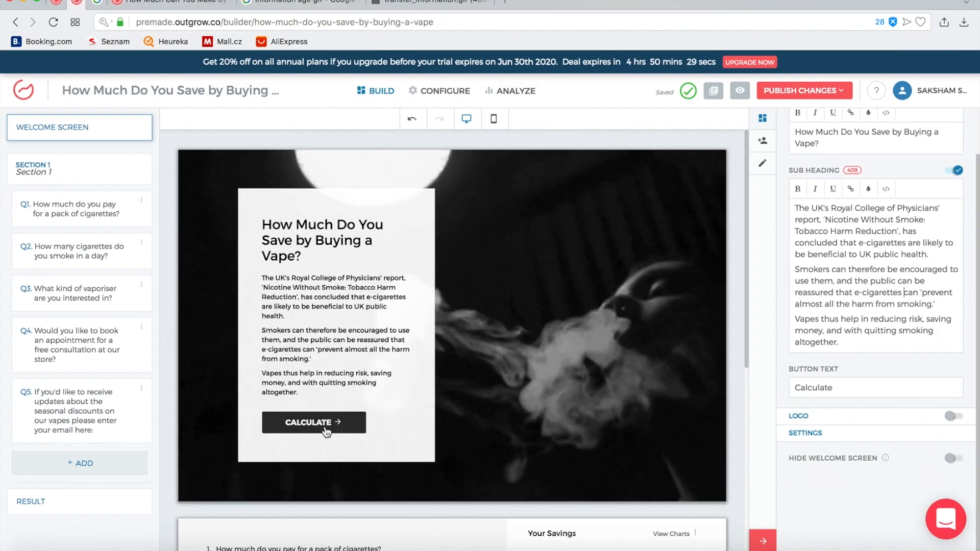
{"action": "double_click", "coordinate": [839, 387]}
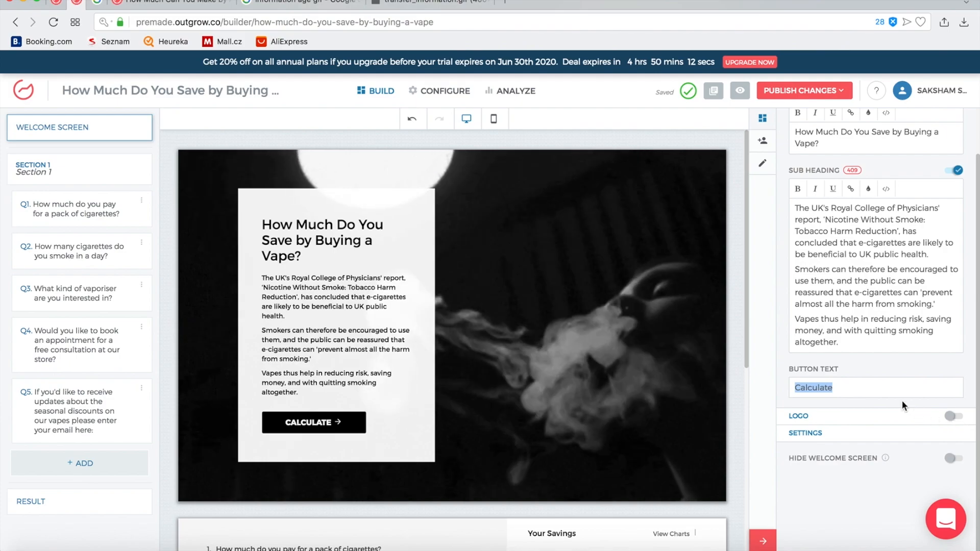
{"action": "scroll", "coordinate": [901, 400], "scroll_direction": "up", "scroll_amount": 2}
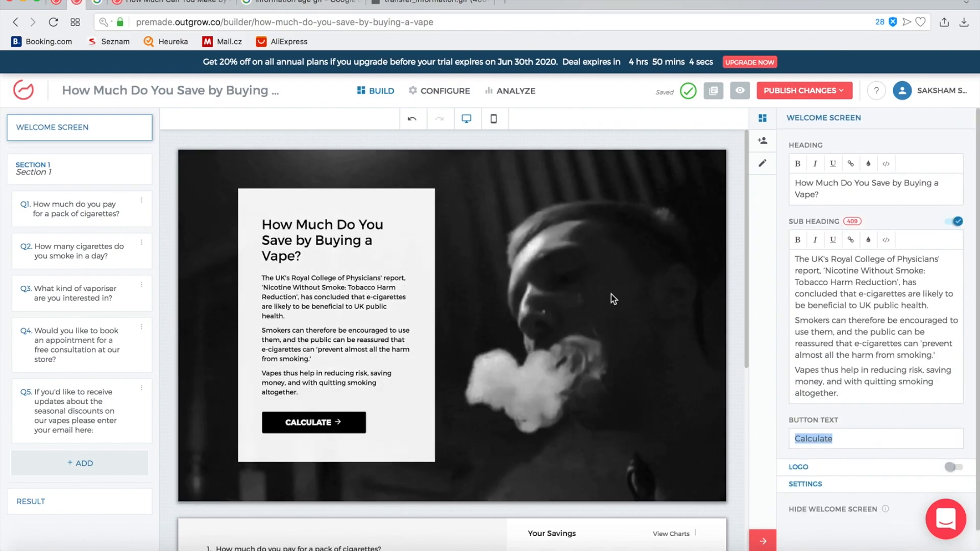
Step: Colour the first paragraph of the welcome screen's sub heading blue
{"action": "triple_click", "coordinate": [848, 271]}
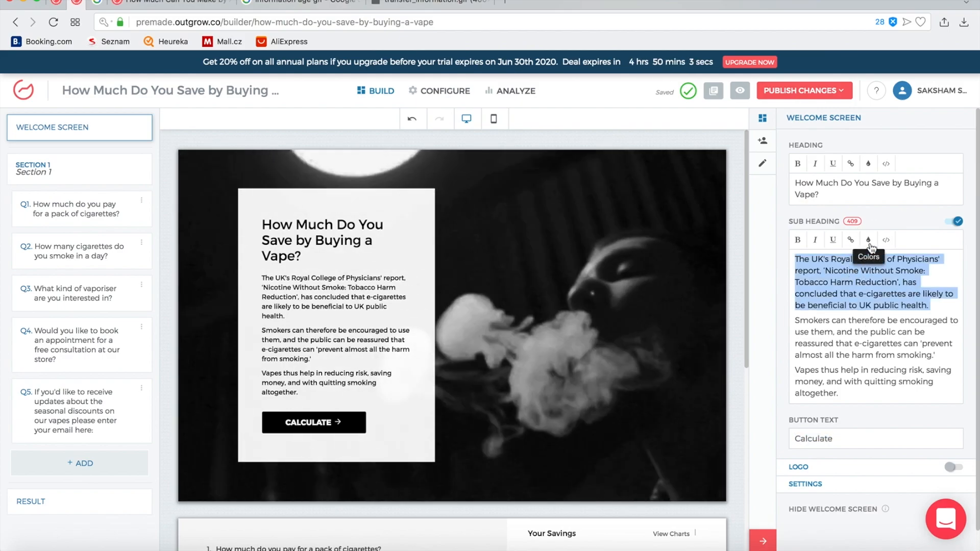
{"action": "left_click", "coordinate": [867, 240]}
{"action": "left_click", "coordinate": [870, 263]}
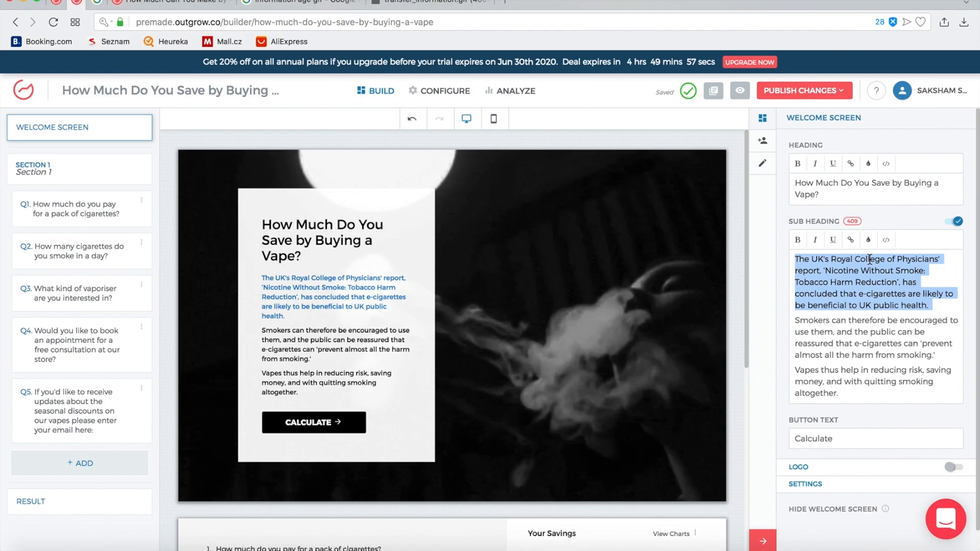
Step: Make "d the public can be reassured that e-cigar" bold in the second paragraph of the sub heading
{"action": "triple_click", "coordinate": [807, 334]}
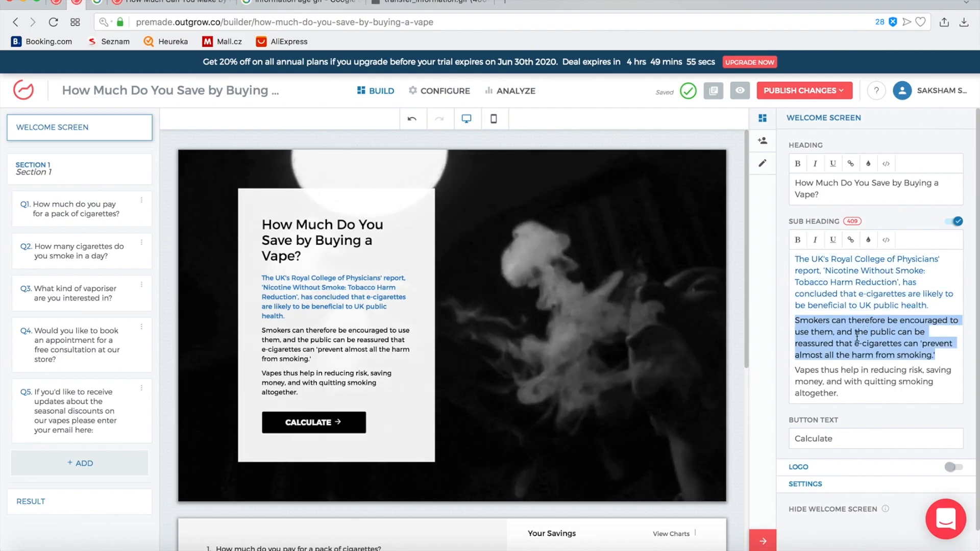
{"action": "left_click", "coordinate": [808, 333]}
{"action": "triple_click", "coordinate": [817, 333]}
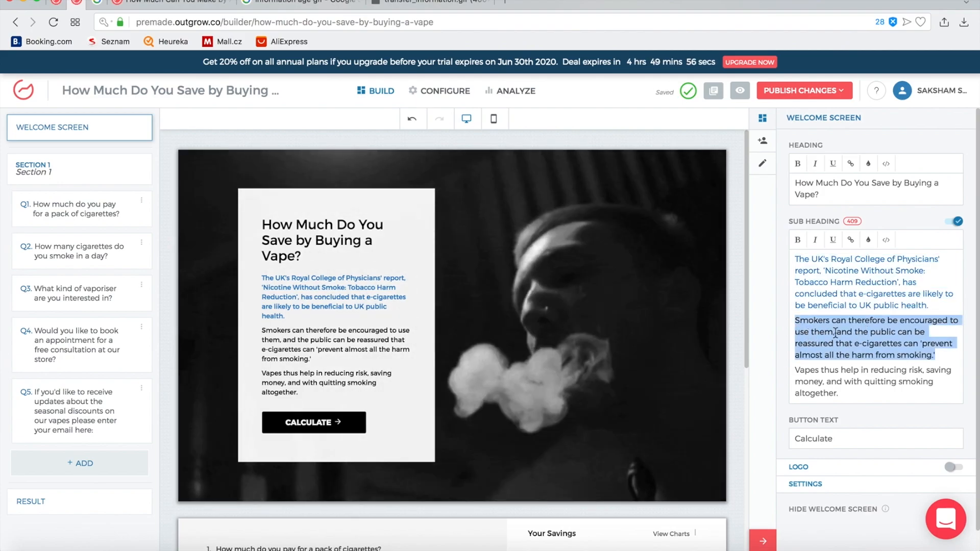
{"action": "left_click", "coordinate": [847, 332]}
{"action": "left_click_drag", "start_coordinate": [847, 332], "coordinate": [881, 344]}
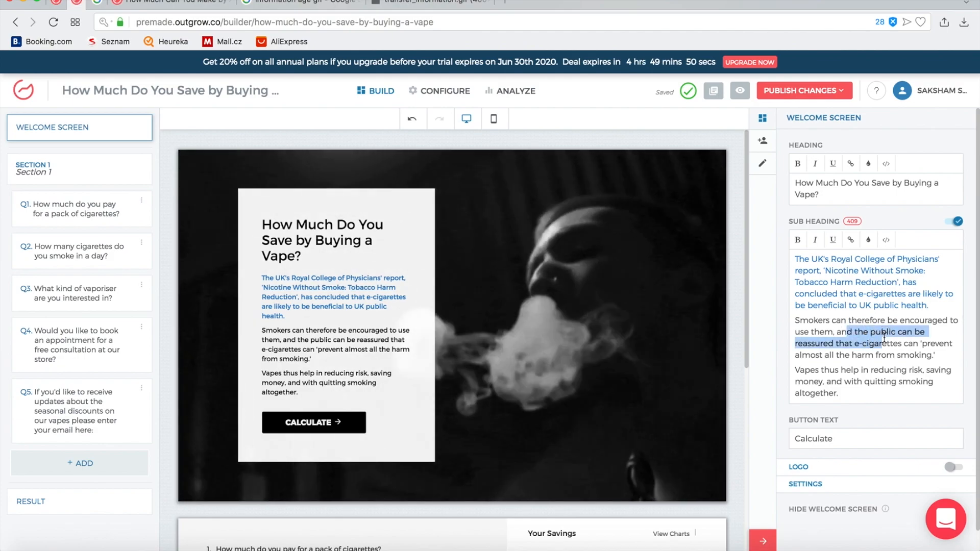
{"action": "left_click", "coordinate": [799, 241]}
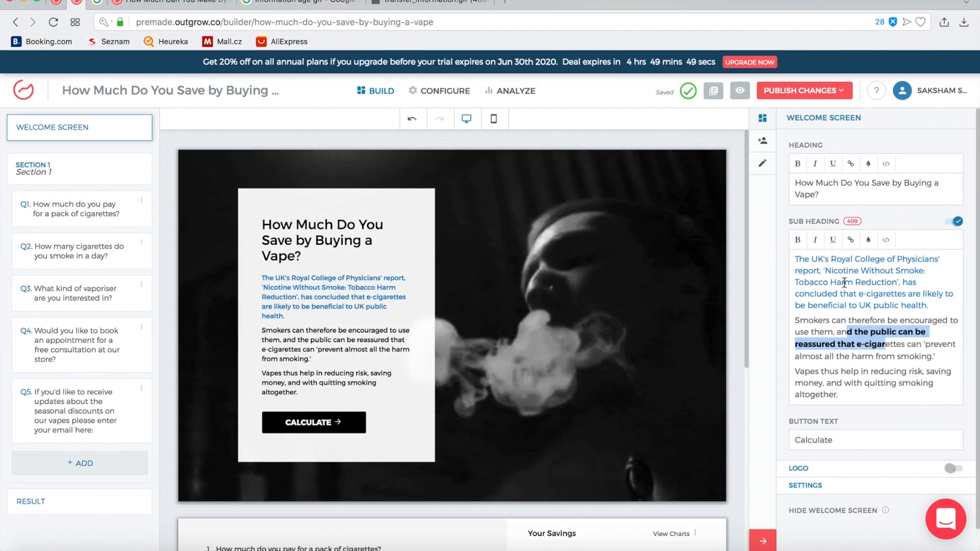
Step: Italicise and underline the bold text "d the public can be reassured that e-cigar" in the second paragraph of the sub heading
{"action": "left_click", "coordinate": [815, 240]}
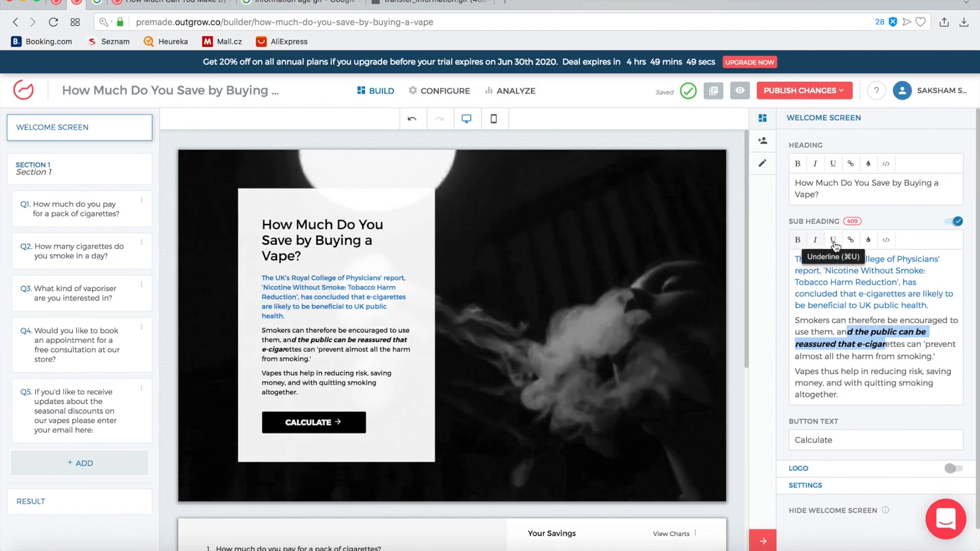
{"action": "left_click", "coordinate": [832, 240]}
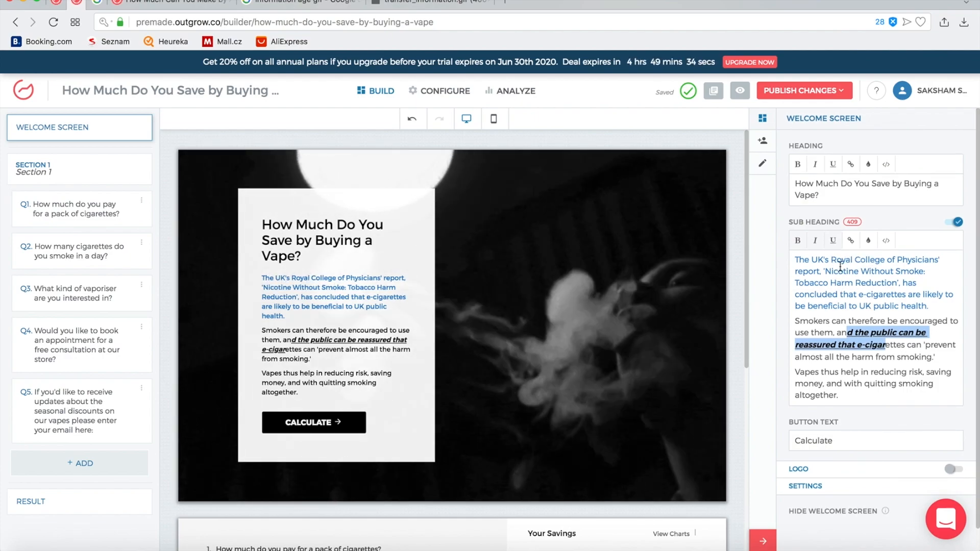
Step: Examine the link insertion options for "UK's Royal College of Physicians" in the sub heading and close them without adding a link
{"action": "left_click_drag", "start_coordinate": [923, 255], "coordinate": [936, 256]}
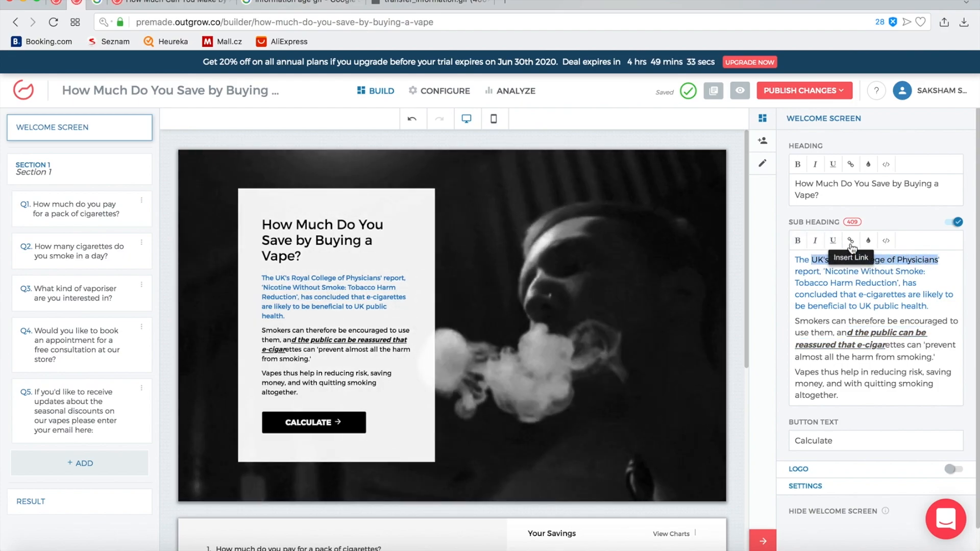
{"action": "left_click", "coordinate": [850, 242]}
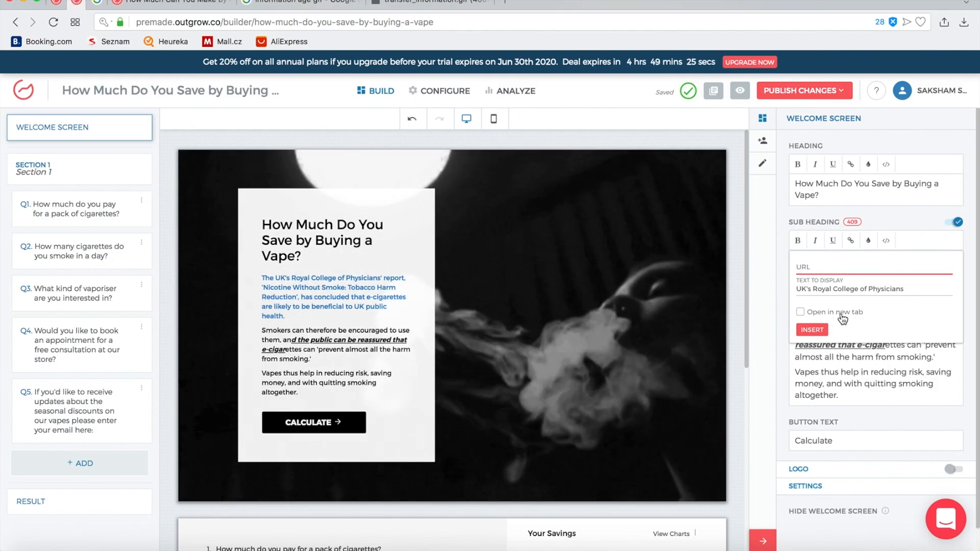
{"action": "left_click", "coordinate": [910, 365]}
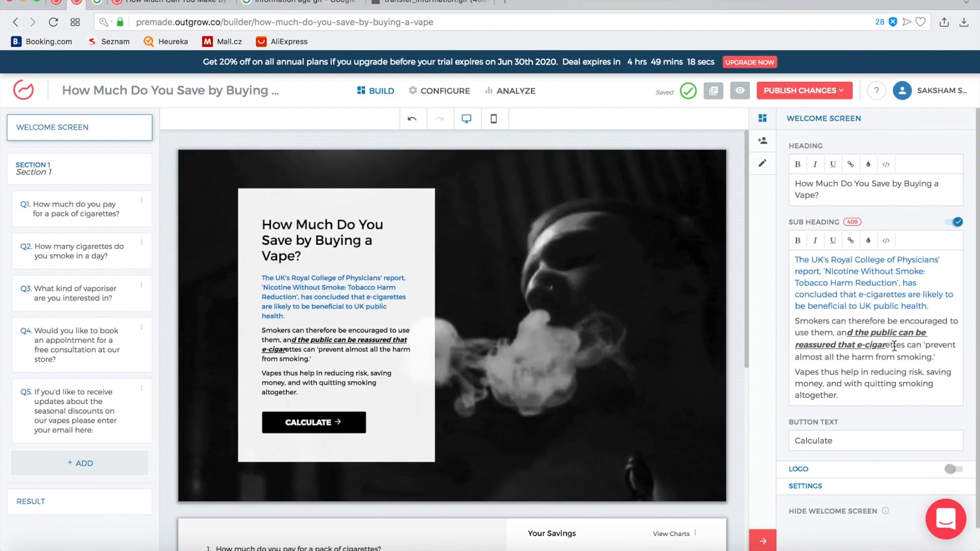
Step: Look through the calculator preview below the welcome screen and open the settings of Question 1 about the price of a cigarette pack
{"action": "scroll", "coordinate": [666, 344], "scroll_direction": "down", "scroll_amount": 5}
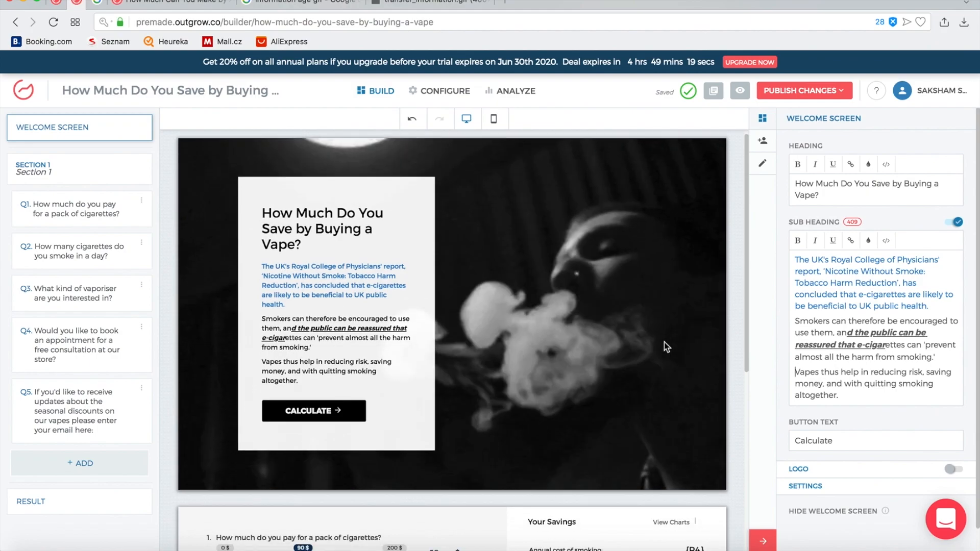
{"action": "scroll", "coordinate": [664, 342], "scroll_direction": "down", "scroll_amount": 3}
{"action": "scroll", "coordinate": [663, 342], "scroll_direction": "up", "scroll_amount": 6}
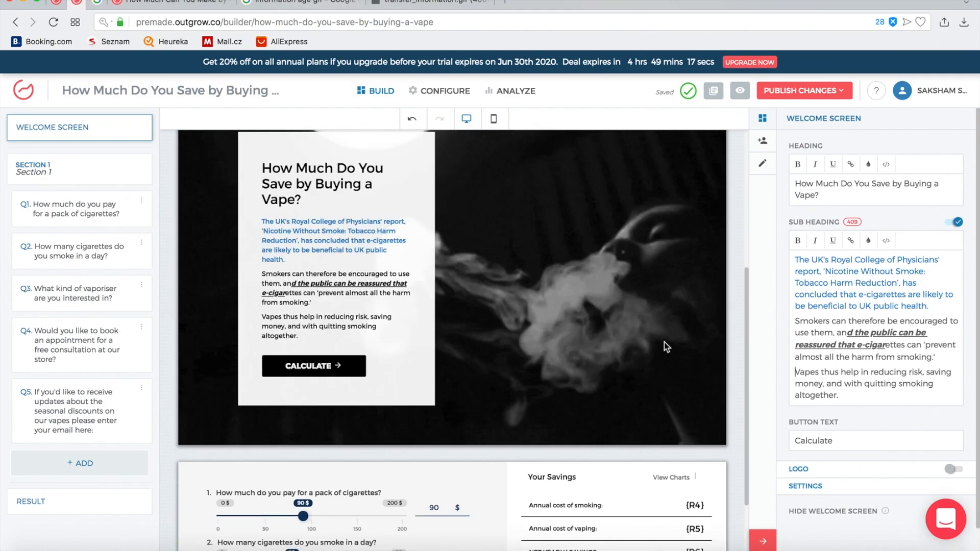
{"action": "scroll", "coordinate": [663, 342], "scroll_direction": "down", "scroll_amount": 10}
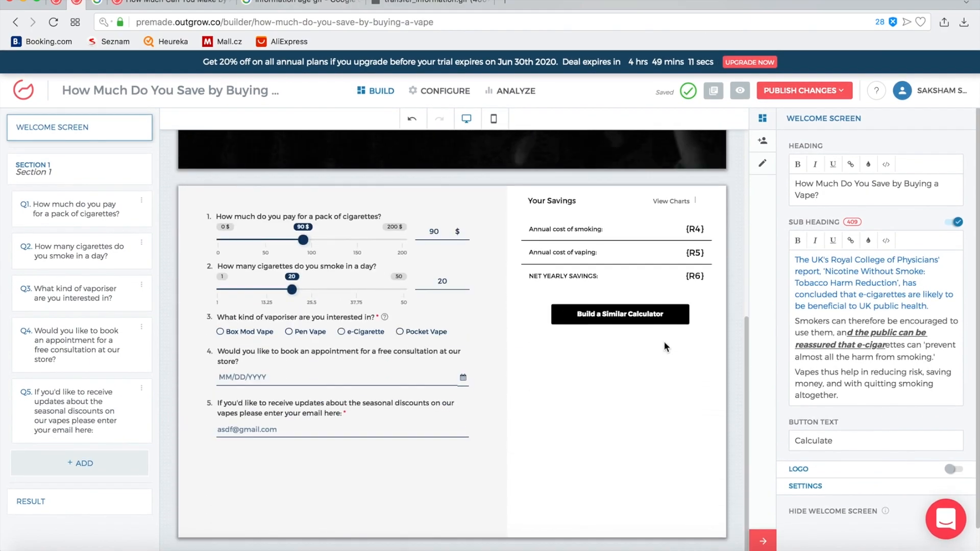
{"action": "left_click", "coordinate": [333, 216]}
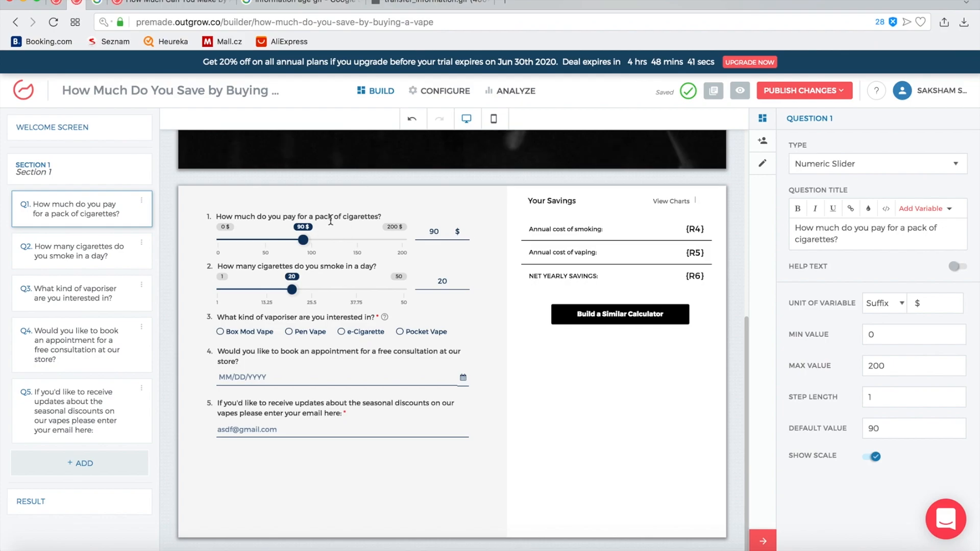
{"action": "scroll", "coordinate": [332, 217], "scroll_direction": "up", "scroll_amount": 5}
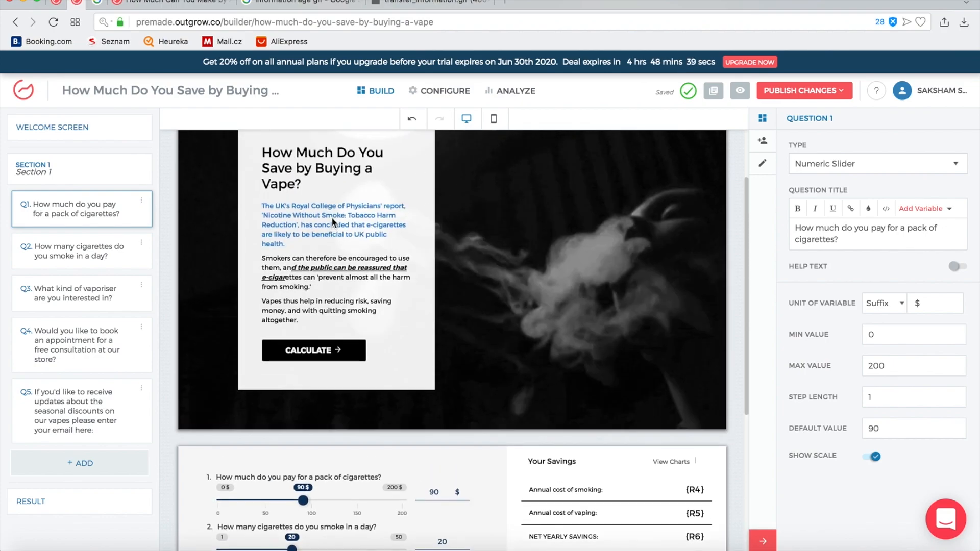
{"action": "scroll", "coordinate": [327, 209], "scroll_direction": "down", "scroll_amount": 5}
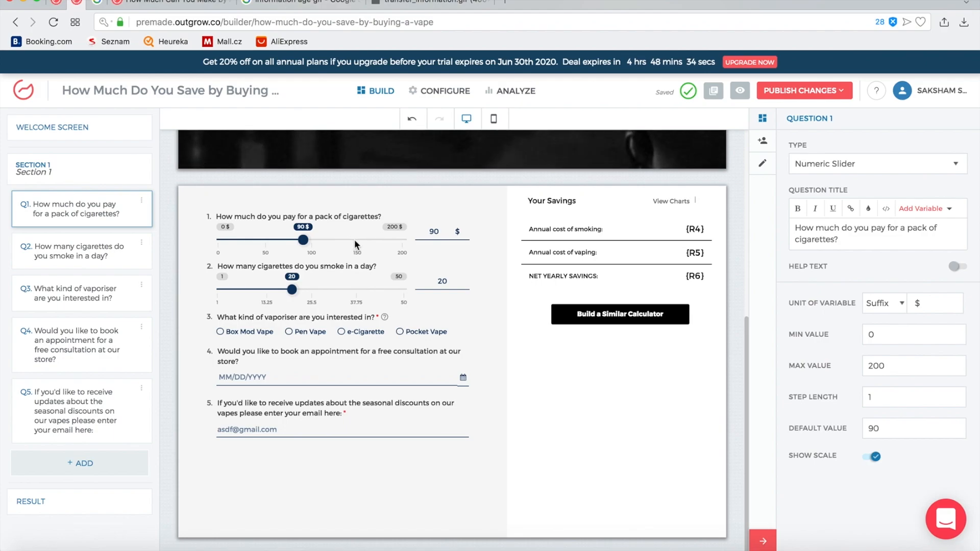
{"action": "left_click", "coordinate": [253, 216]}
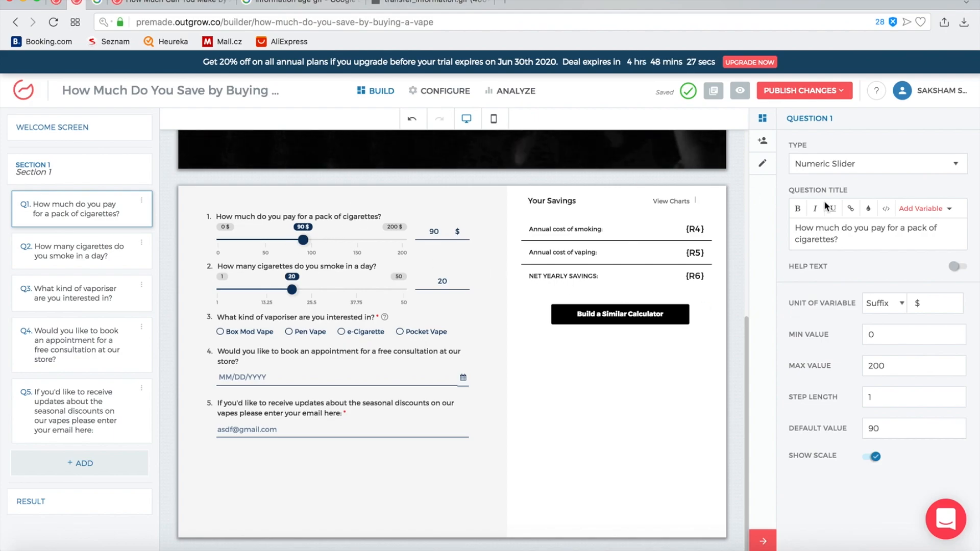
Step: Review the available question types for Question 1 without changing its Numeric Slider type
{"action": "left_click", "coordinate": [868, 166]}
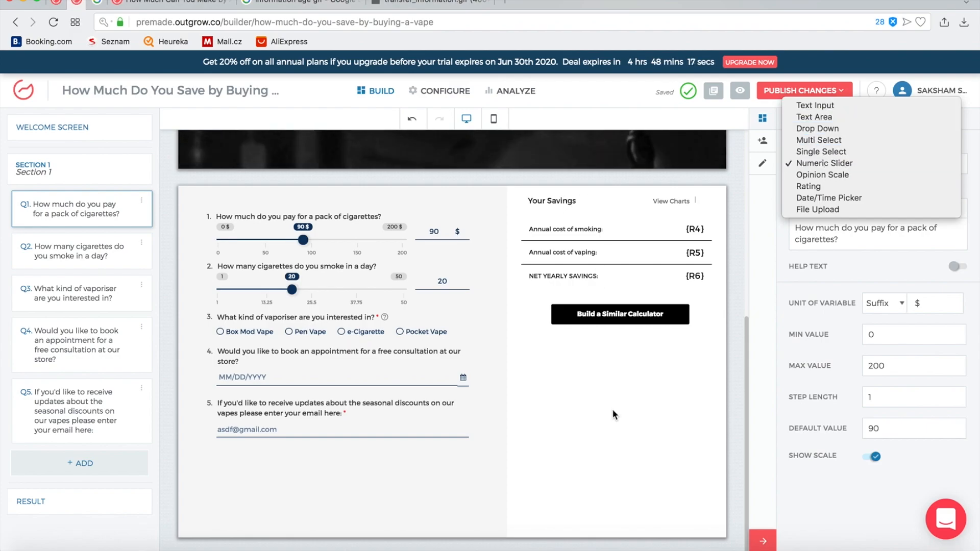
{"action": "left_click", "coordinate": [775, 246]}
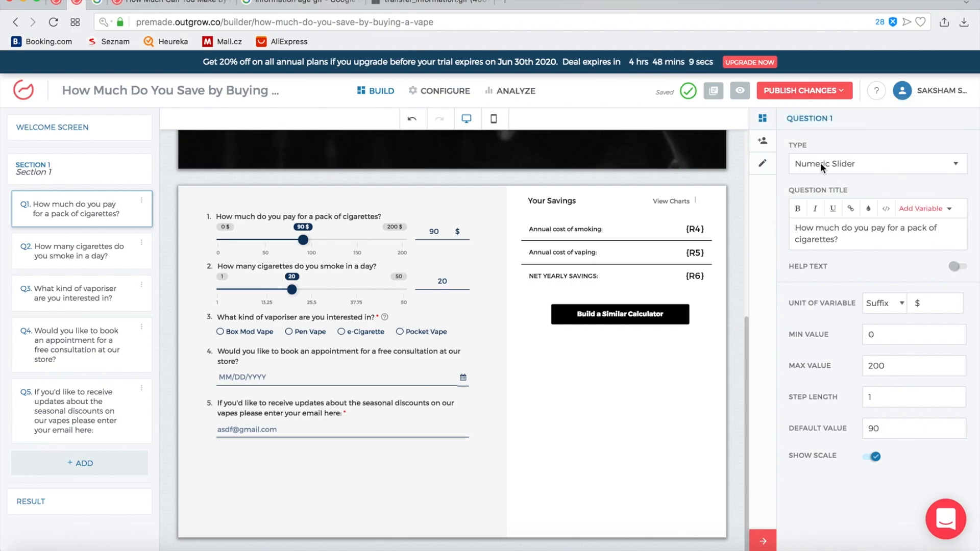
{"action": "left_click", "coordinate": [897, 162]}
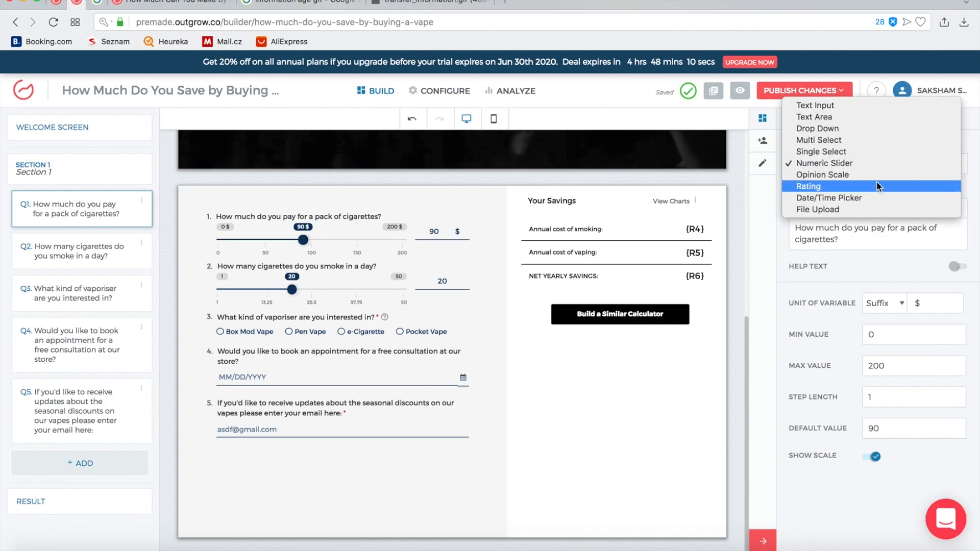
{"action": "left_click", "coordinate": [778, 247]}
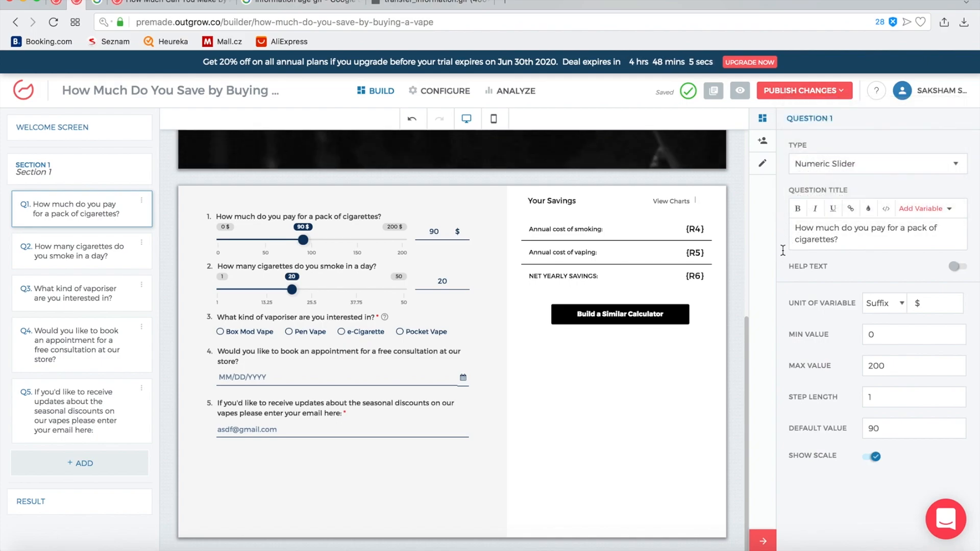
Step: Review Question 1's unit, minimum and maximum values, and try a slider step length of 5 before restoring it to 1
{"action": "double_click", "coordinate": [838, 303]}
{"action": "left_click", "coordinate": [932, 301]}
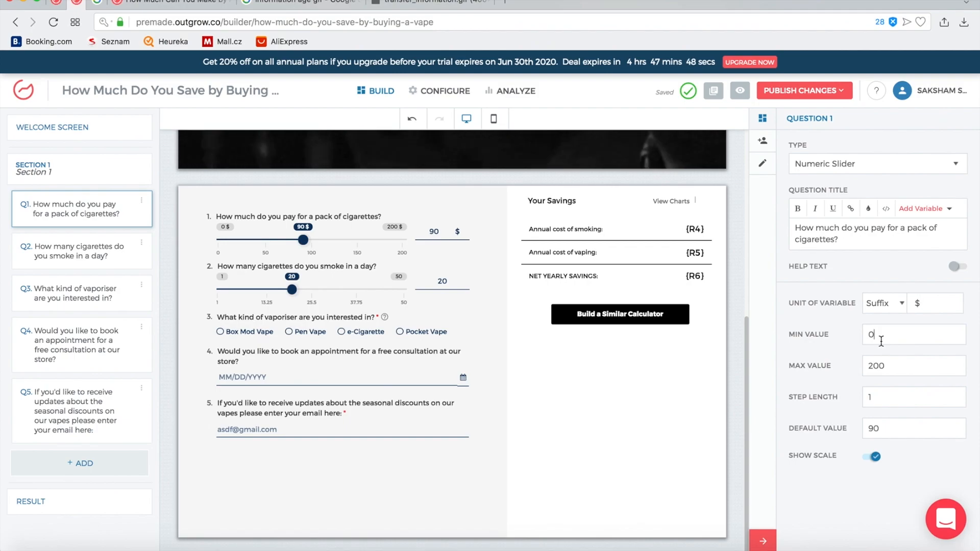
{"action": "left_click", "coordinate": [890, 372]}
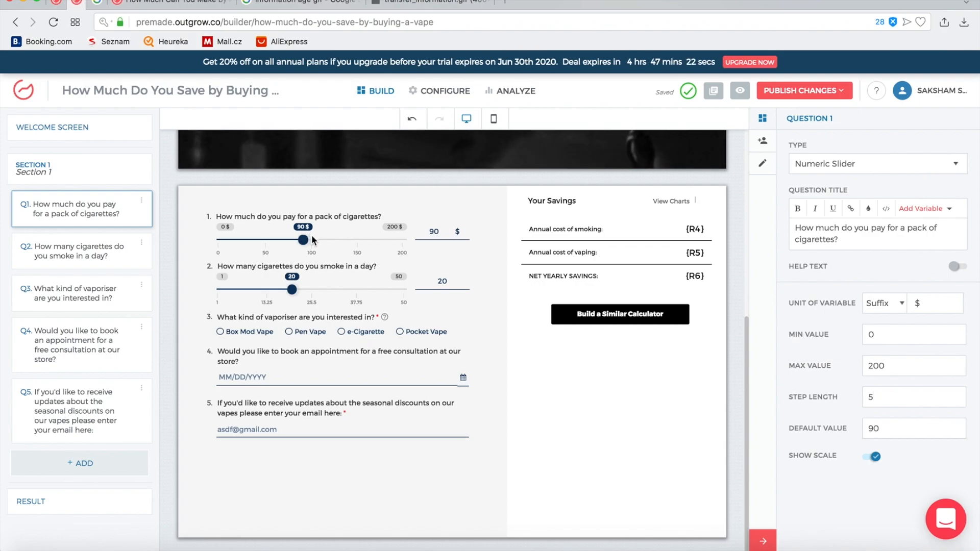
{"action": "double_click", "coordinate": [900, 403]}
{"action": "type", "text": "1"}
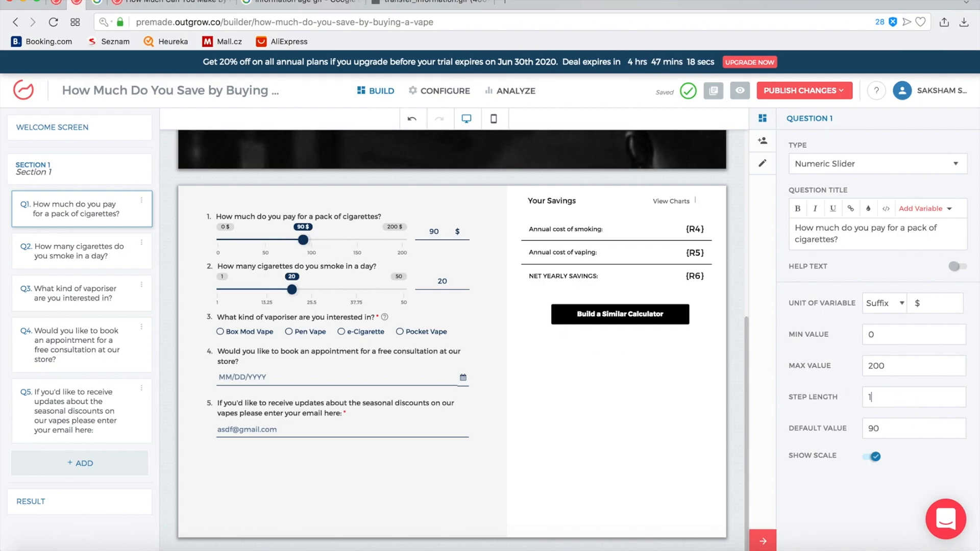
Step: Try out Question 1's Show Scale setting, switching it off and on again
{"action": "left_click", "coordinate": [874, 458]}
{"action": "left_click", "coordinate": [874, 458]}
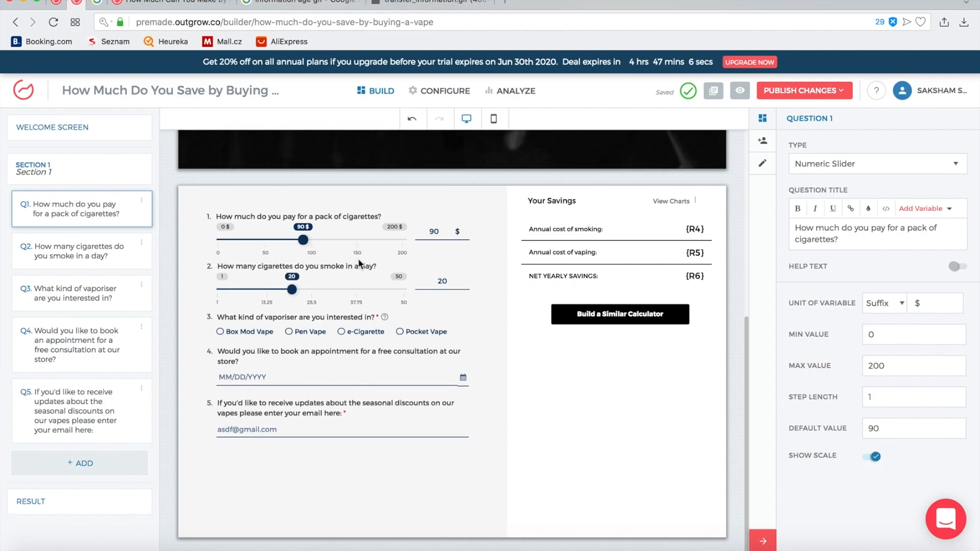
{"action": "left_click", "coordinate": [873, 457]}
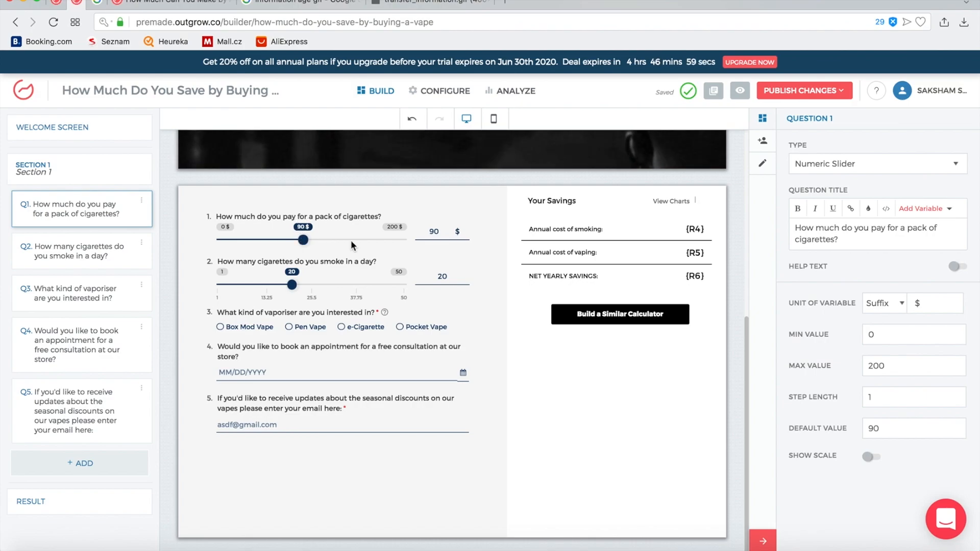
{"action": "left_click", "coordinate": [873, 457]}
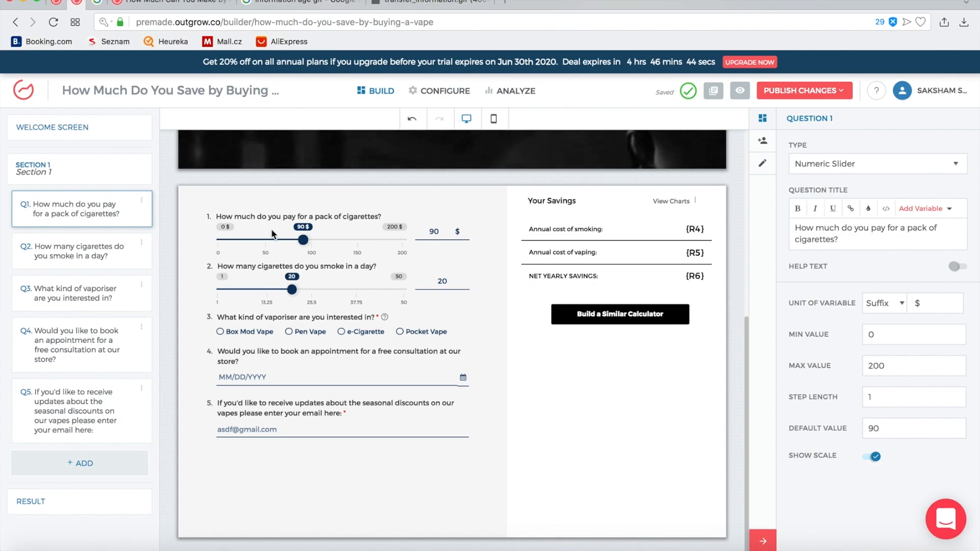
Step: Change the type of Question 2 about daily cigarettes to Single Select and add a second answer option, 2
{"action": "left_click", "coordinate": [356, 266]}
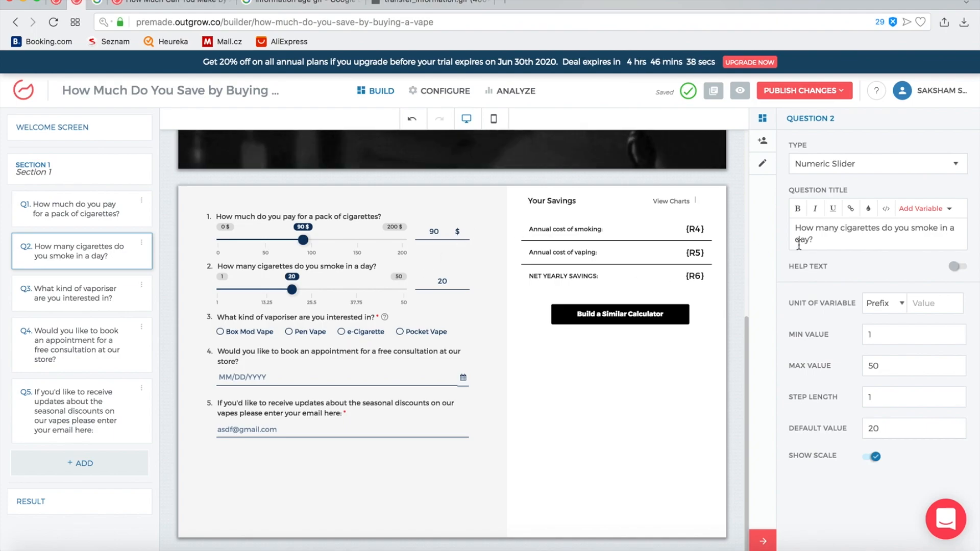
{"action": "left_click", "coordinate": [858, 164]}
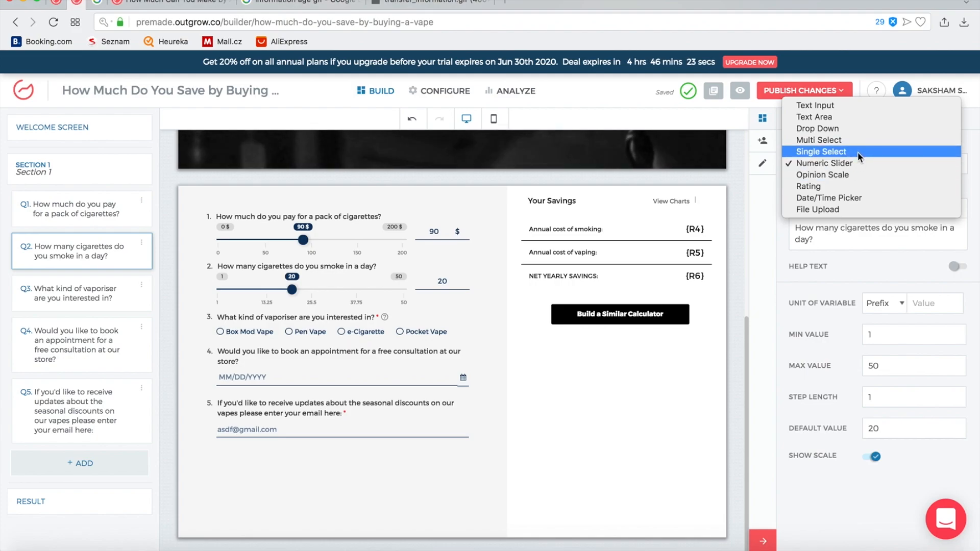
{"action": "left_click", "coordinate": [832, 160]}
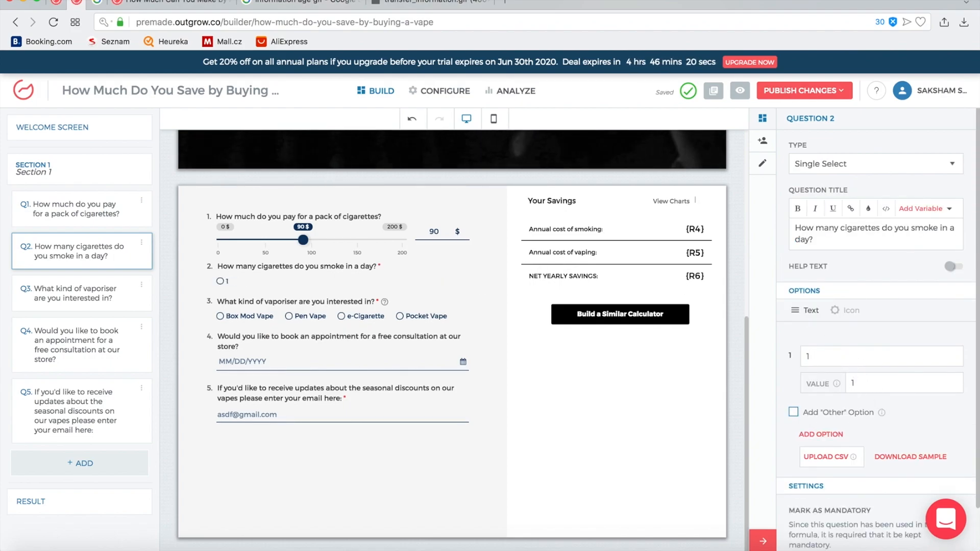
{"action": "left_click", "coordinate": [820, 435]}
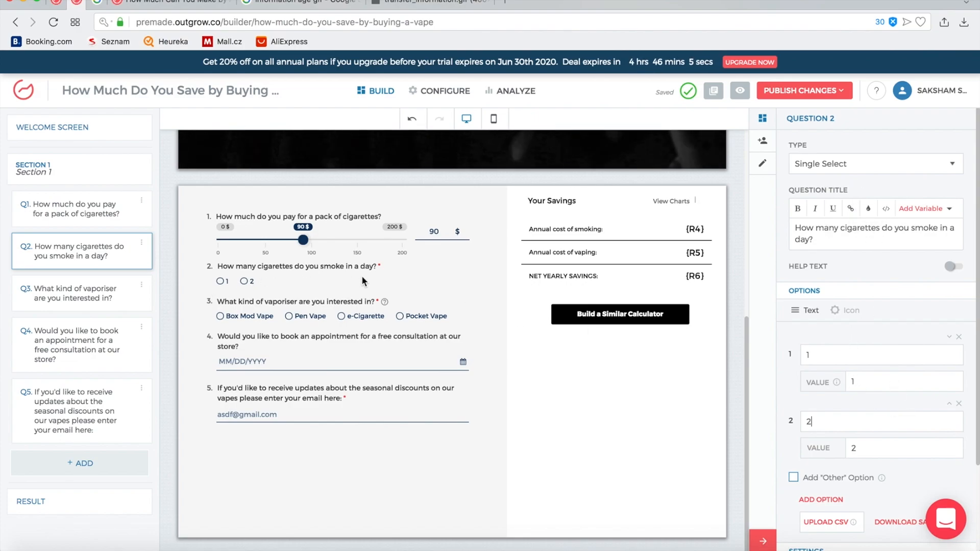
Step: Set Question 2's type back to Numeric Slider
{"action": "left_click", "coordinate": [873, 162]}
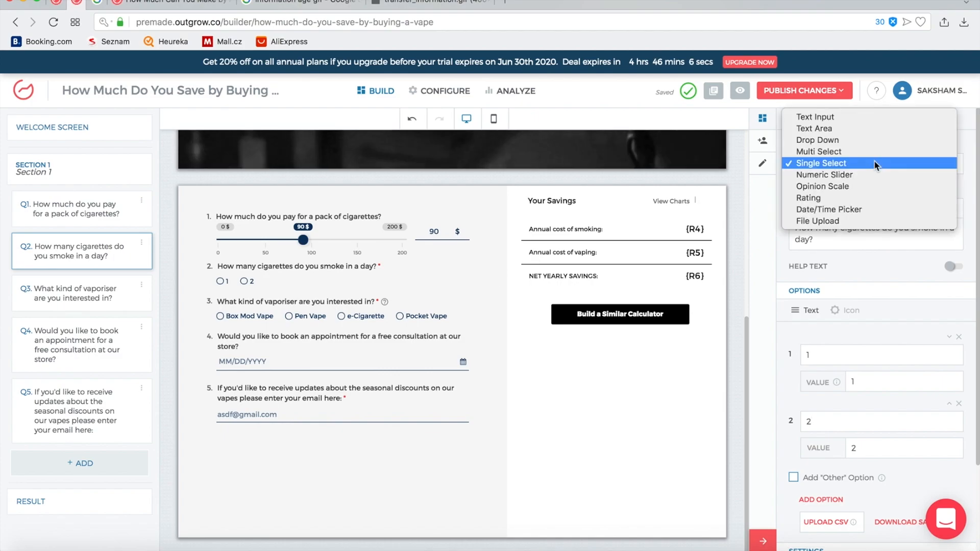
{"action": "left_click", "coordinate": [864, 173]}
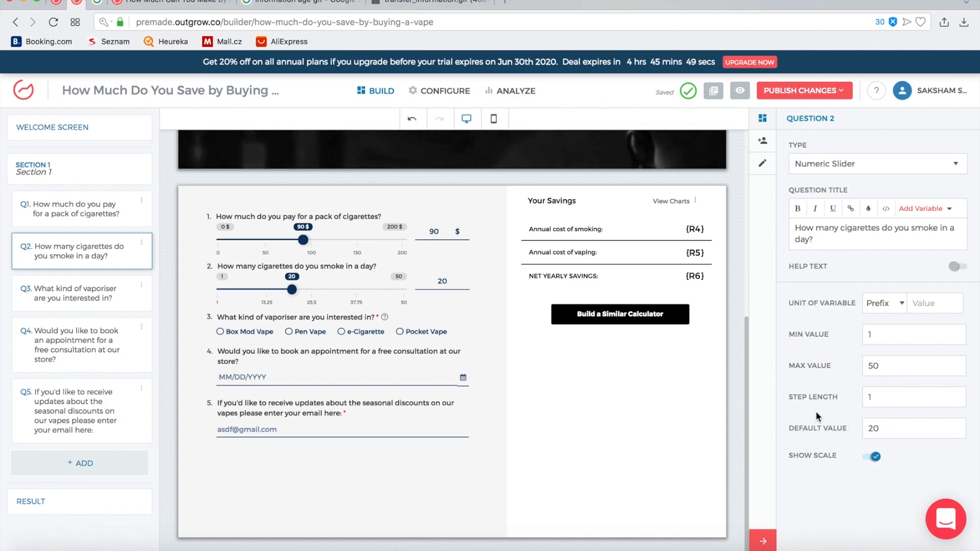
Step: Review the slider settings of Questions 1 and 2 and examine the answer options and their values in Question 3 about vaporiser types
{"action": "left_click", "coordinate": [338, 218]}
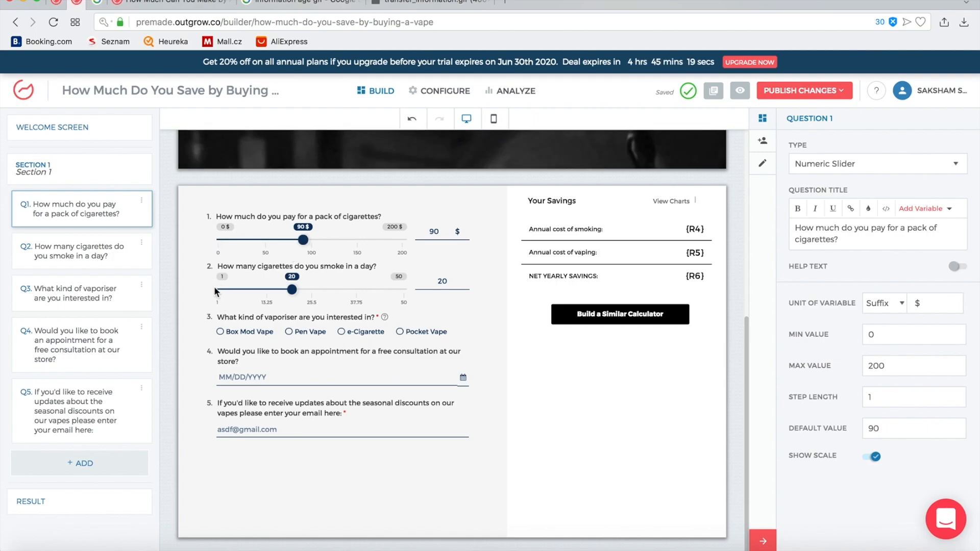
{"action": "left_click", "coordinate": [337, 265]}
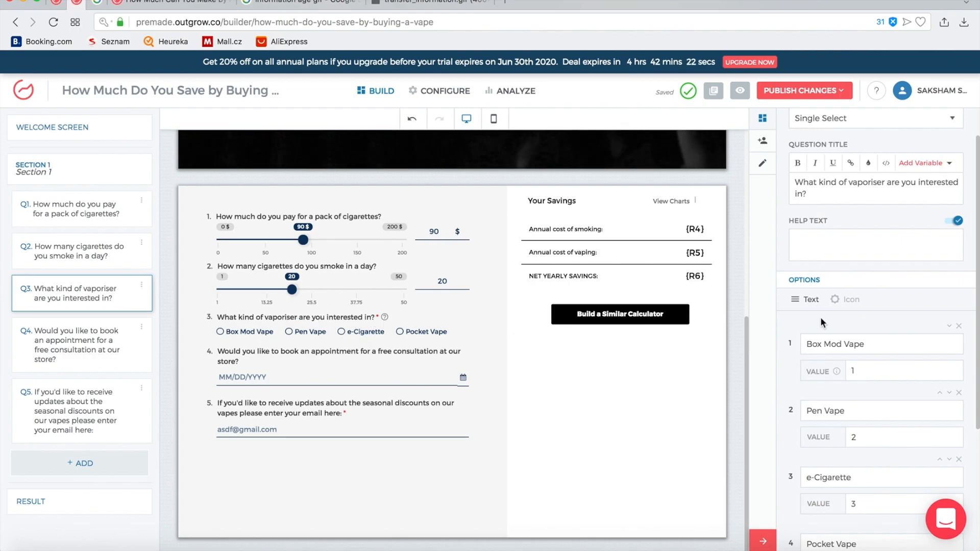
{"action": "scroll", "coordinate": [819, 317], "scroll_direction": "down", "scroll_amount": 3}
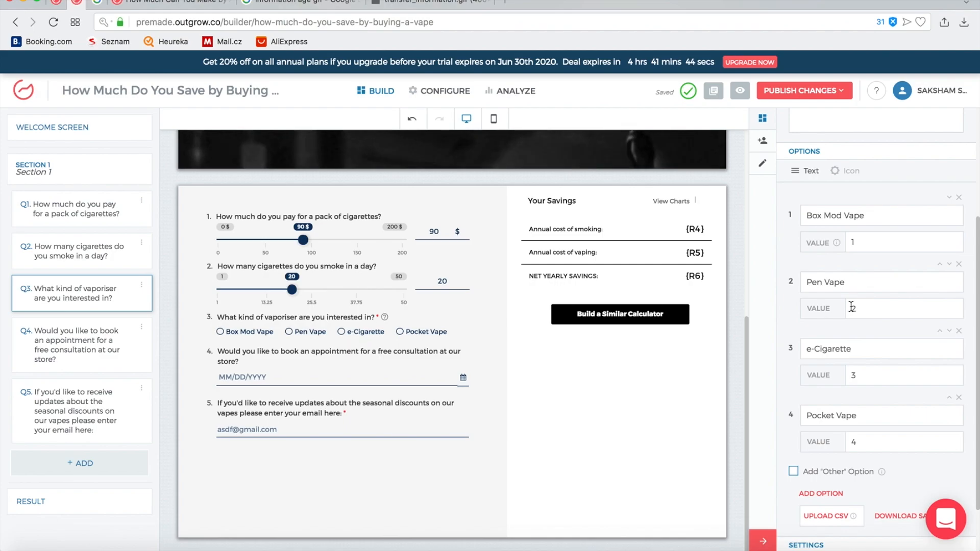
{"action": "scroll", "coordinate": [851, 307], "scroll_direction": "down", "scroll_amount": 2}
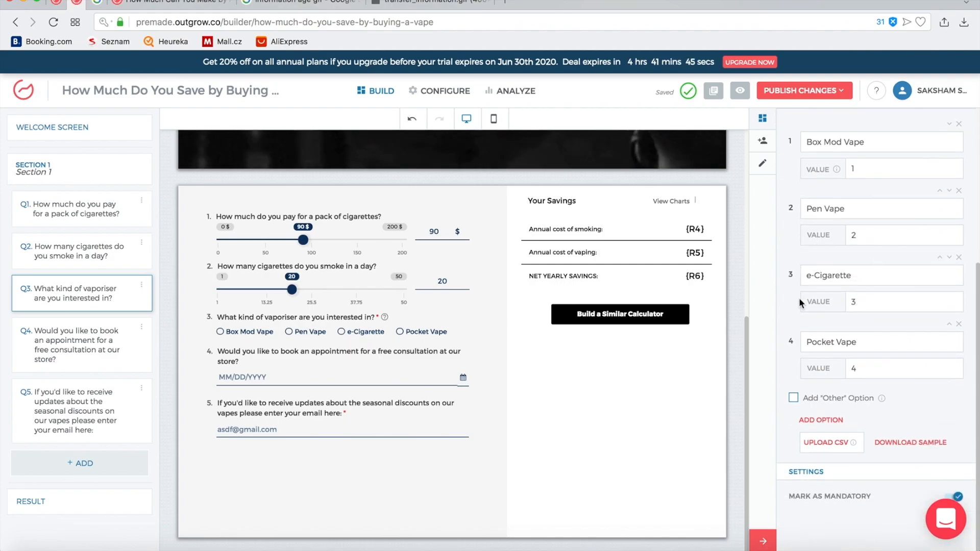
{"action": "scroll", "coordinate": [910, 341], "scroll_direction": "up", "scroll_amount": 2}
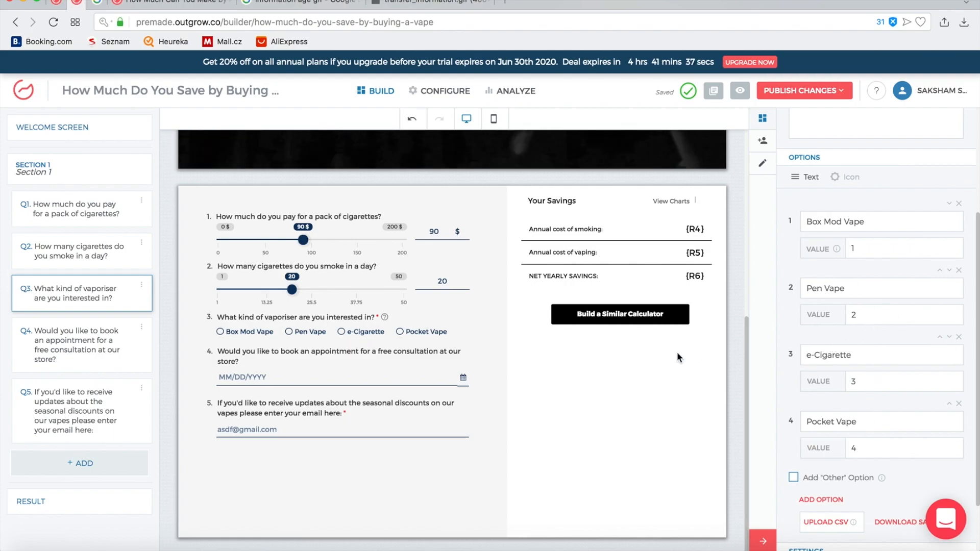
Step: Open and review the settings of Question 4 about booking an appointment and Question 5 about receiving discount updates
{"action": "left_click", "coordinate": [314, 354]}
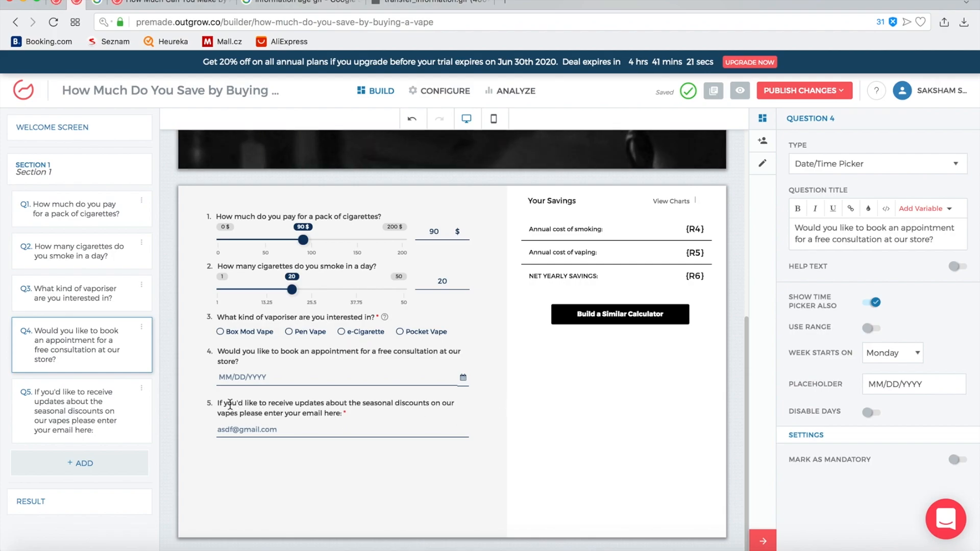
{"action": "left_click", "coordinate": [277, 412]}
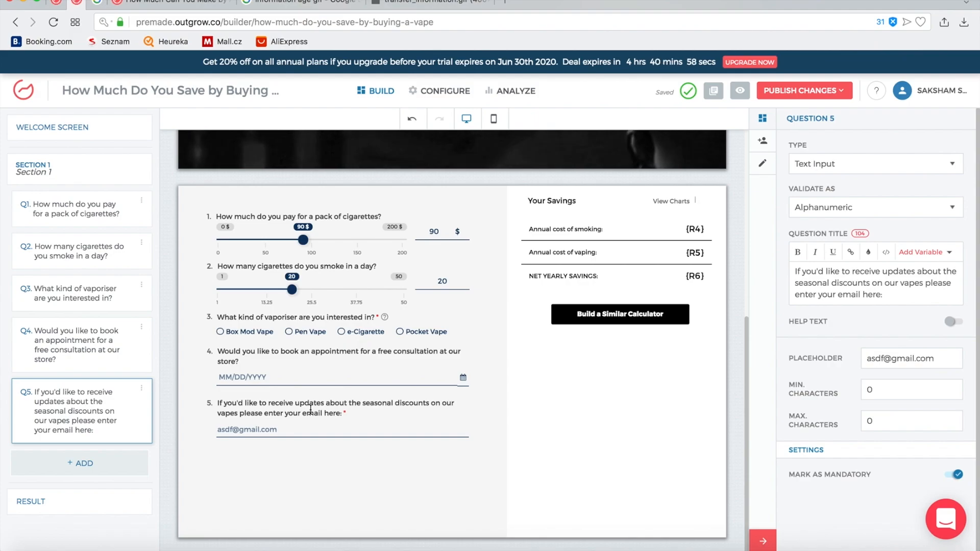
Step: Open the calculator's result properties, add a seventh result and delete it again
{"action": "left_click", "coordinate": [536, 228]}
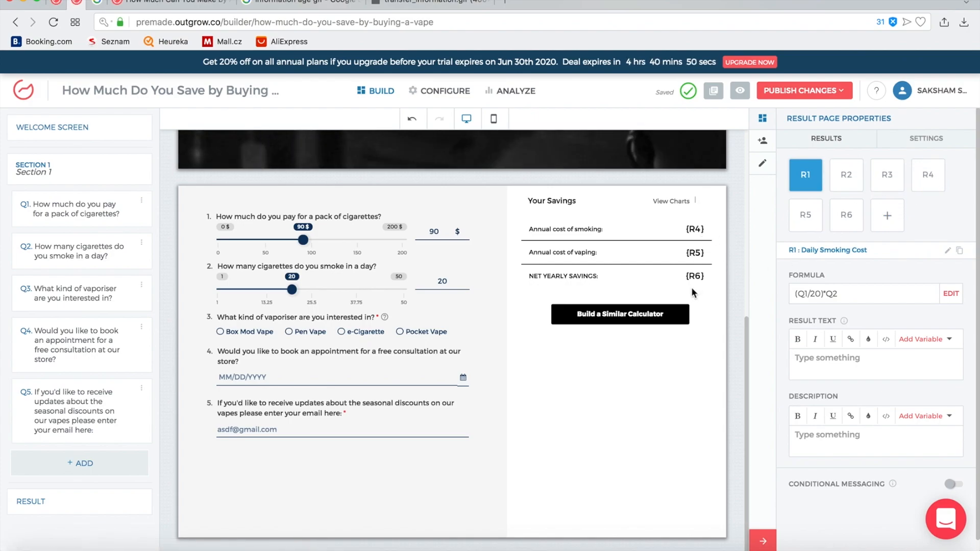
{"action": "left_click", "coordinate": [889, 221]}
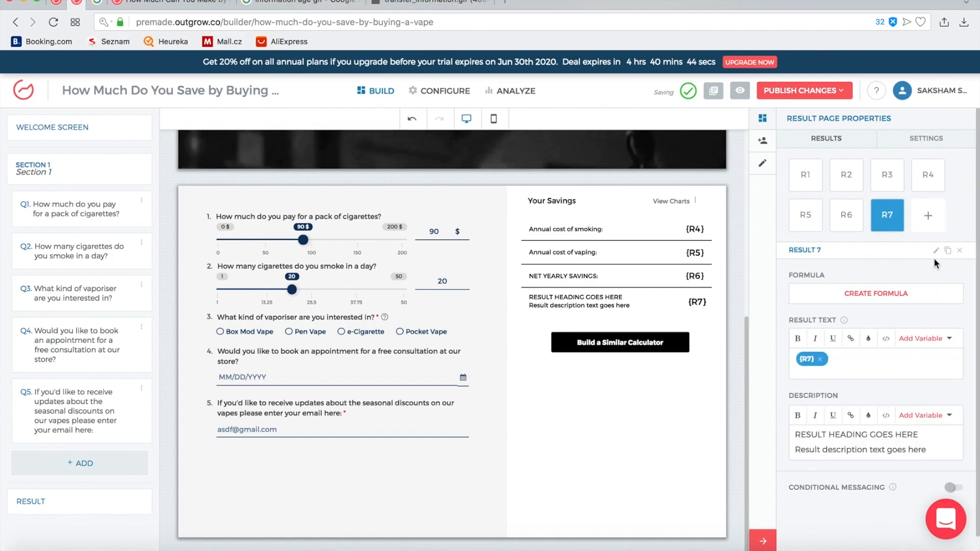
{"action": "left_click", "coordinate": [961, 253]}
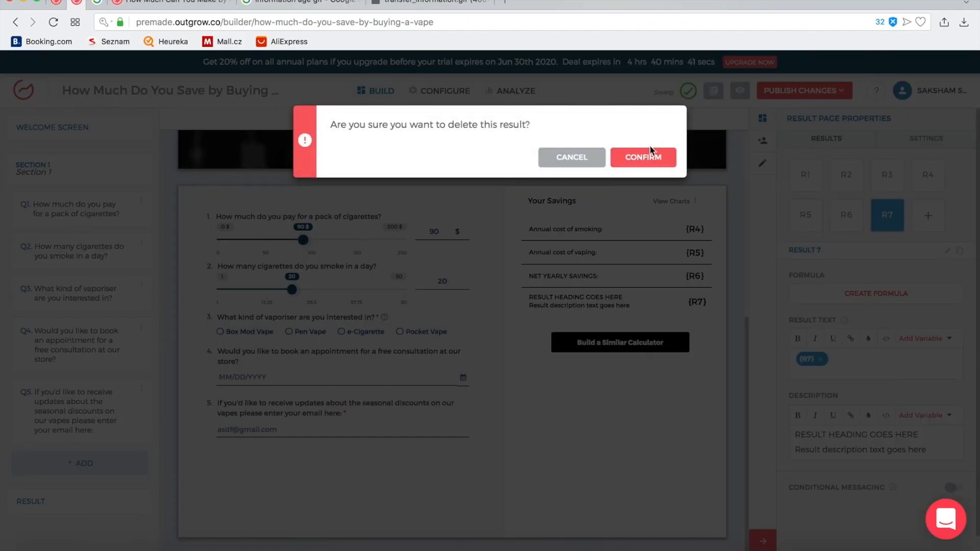
{"action": "left_click", "coordinate": [559, 157]}
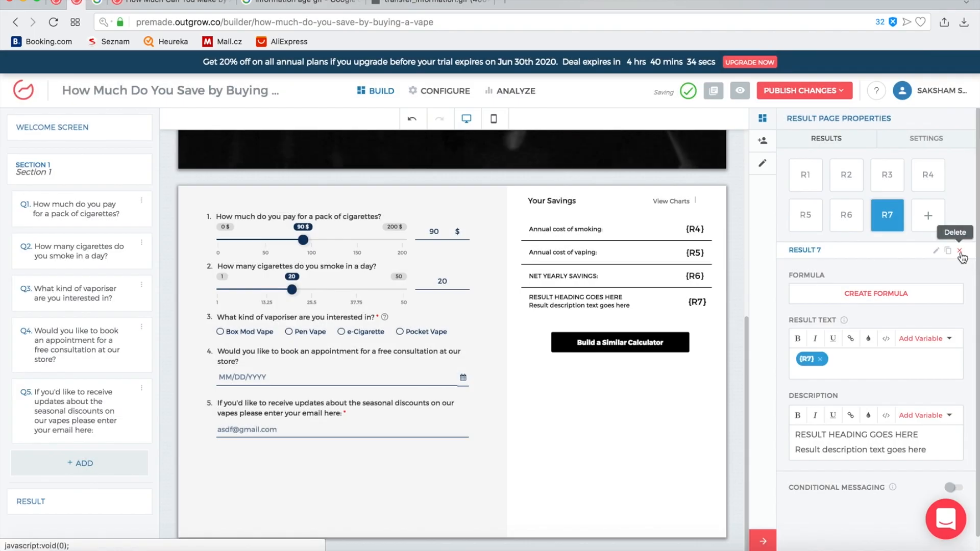
{"action": "left_click", "coordinate": [960, 252]}
{"action": "left_click", "coordinate": [646, 160]}
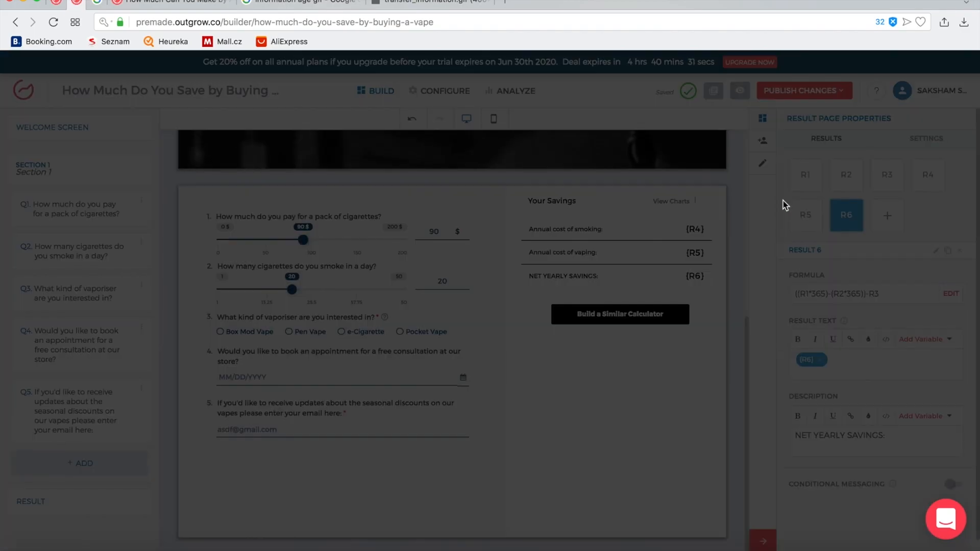
{"action": "left_click", "coordinate": [656, 184]}
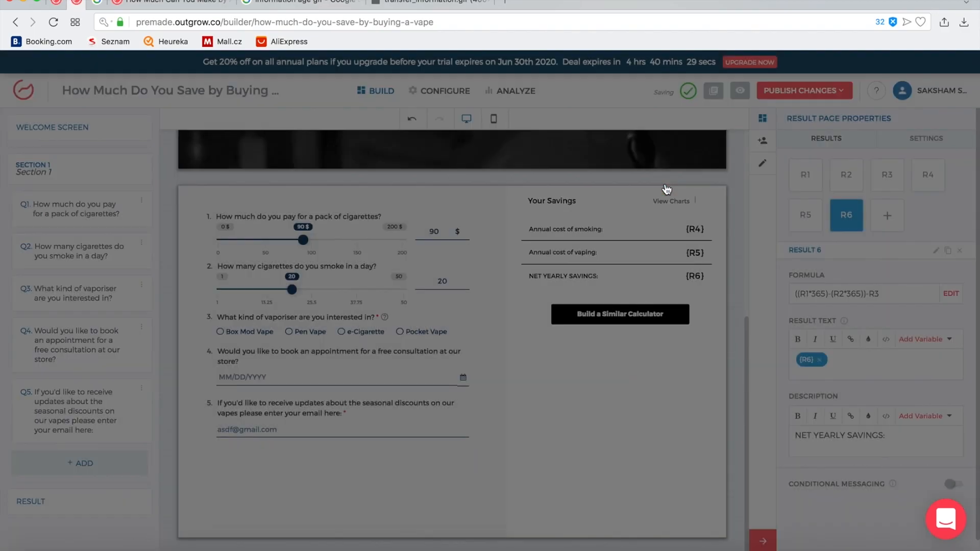
Step: Open result R1 for the daily smoking cost and examine its editable name without changing it
{"action": "left_click", "coordinate": [804, 176]}
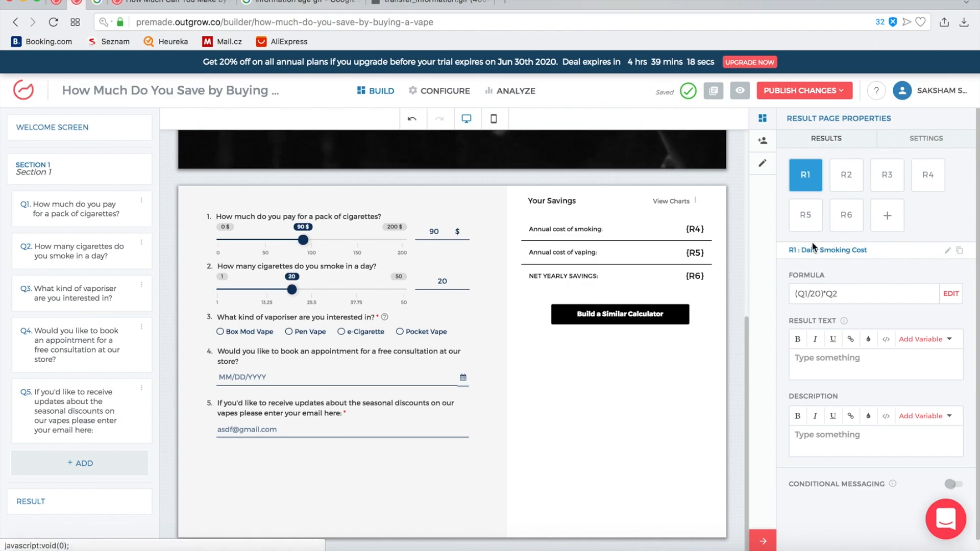
{"action": "left_click", "coordinate": [947, 250]}
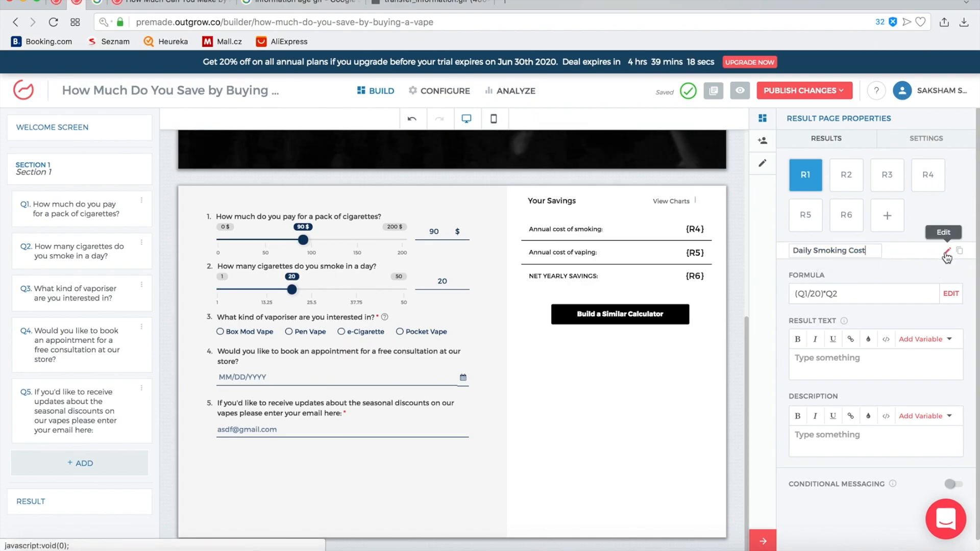
{"action": "triple_click", "coordinate": [824, 250]}
{"action": "double_click", "coordinate": [832, 250]}
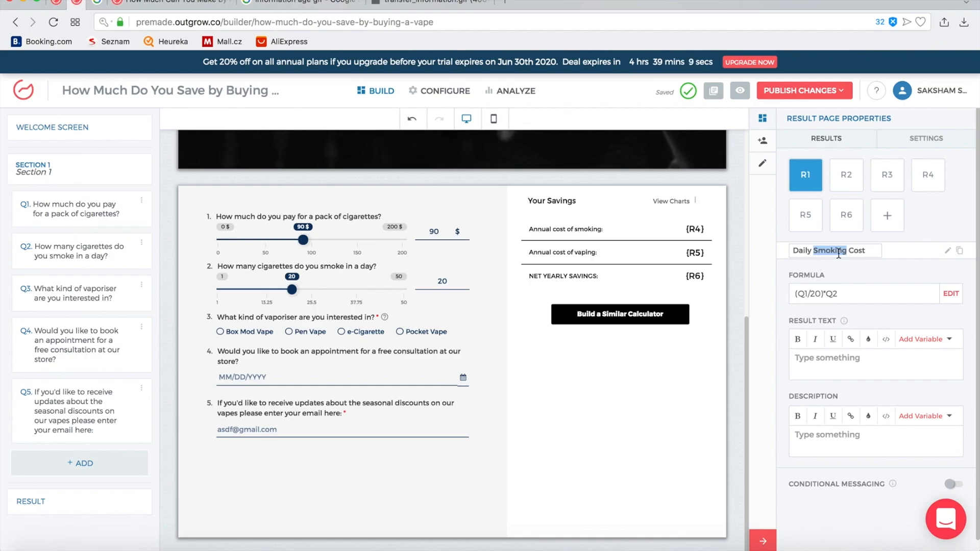
{"action": "left_click", "coordinate": [893, 261]}
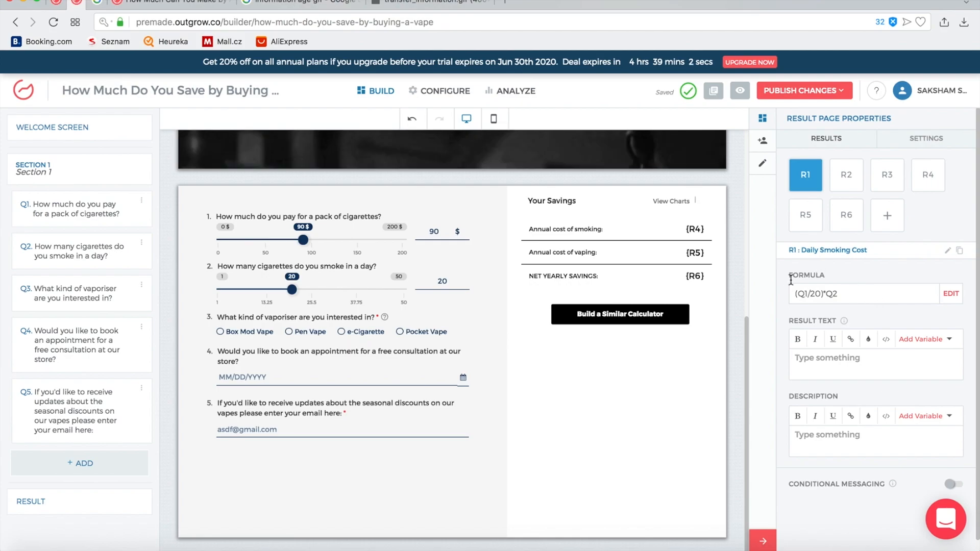
Step: Open R1's formula in the formula builder and review the available decimal options
{"action": "left_click", "coordinate": [856, 293]}
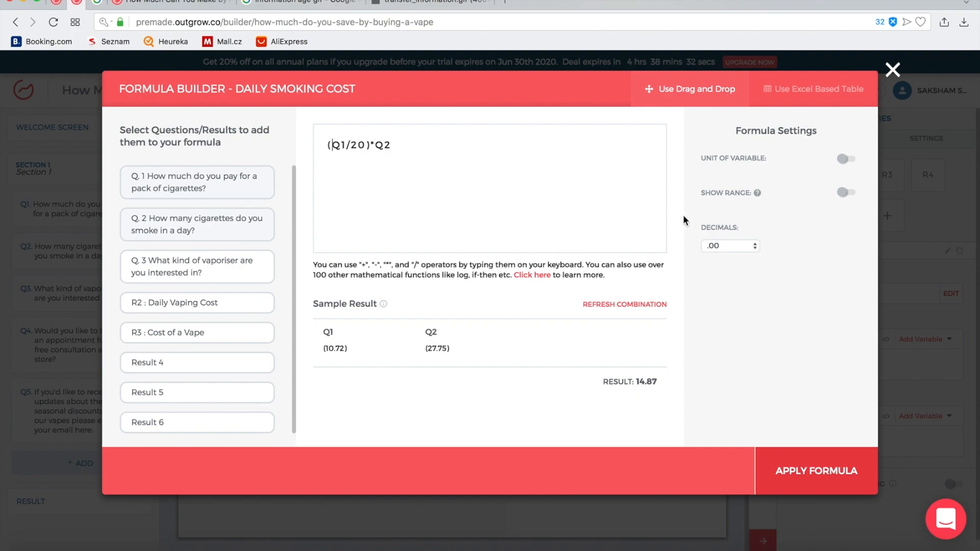
{"action": "left_click", "coordinate": [734, 244]}
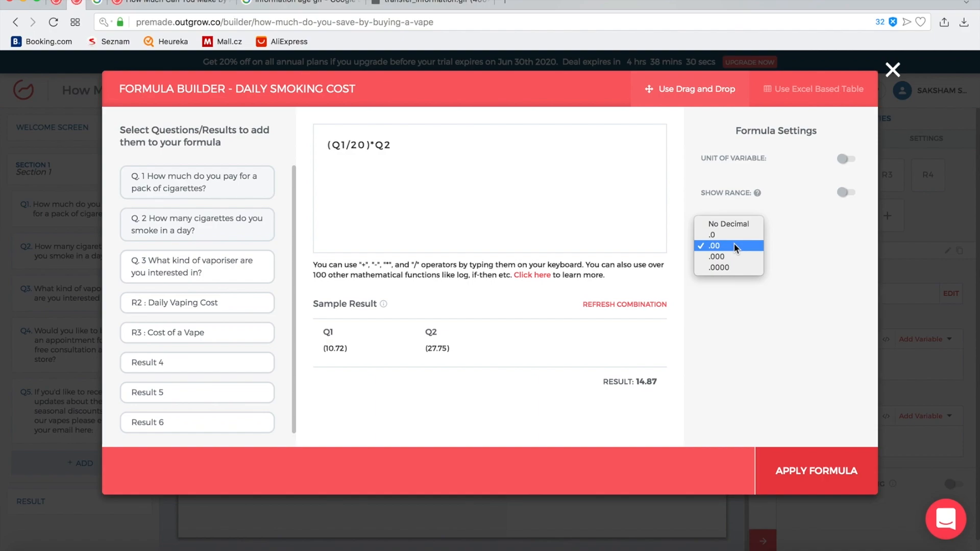
{"action": "left_click", "coordinate": [814, 264]}
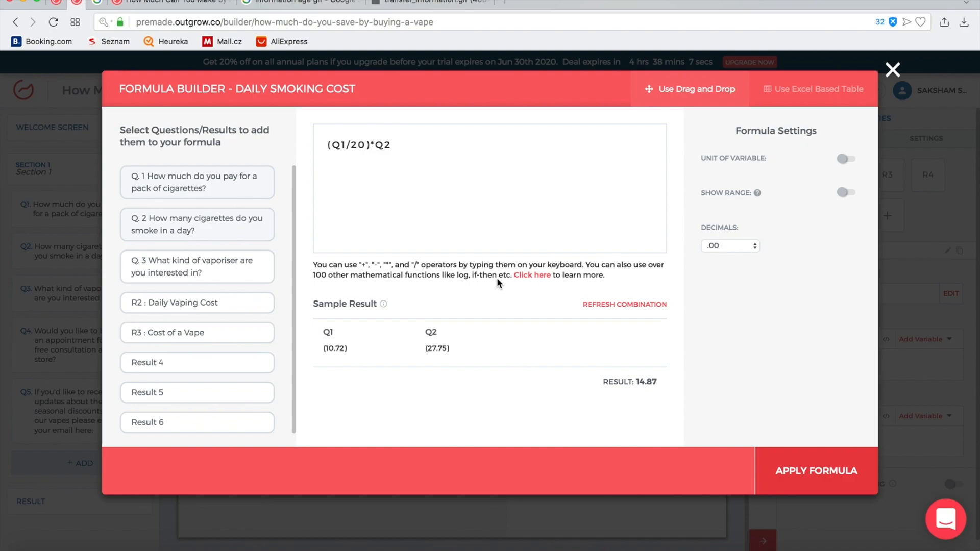
Step: Look through the support article on advanced and scientific formulas, return to the calculator and close the formula builder
{"action": "left_click", "coordinate": [533, 276]}
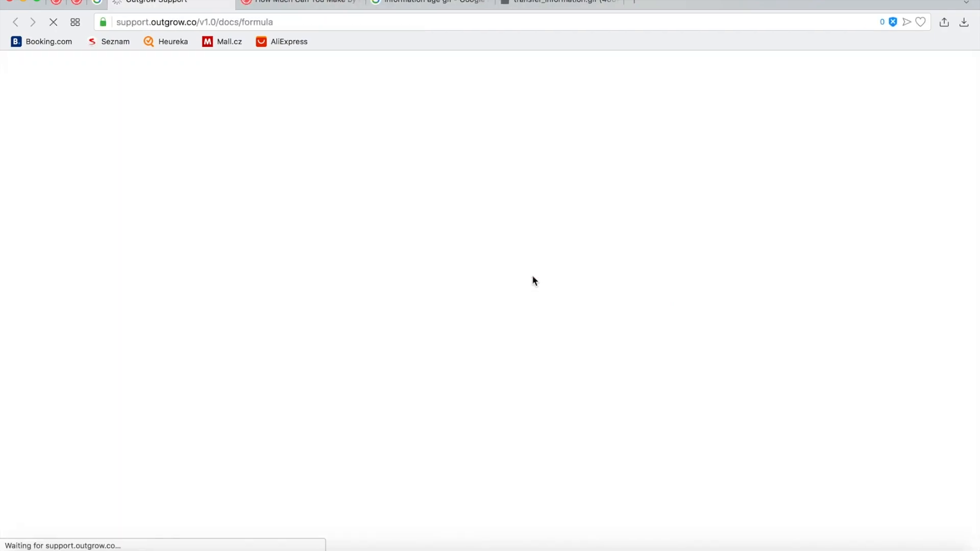
{"action": "scroll", "coordinate": [532, 276], "scroll_direction": "down", "scroll_amount": 12}
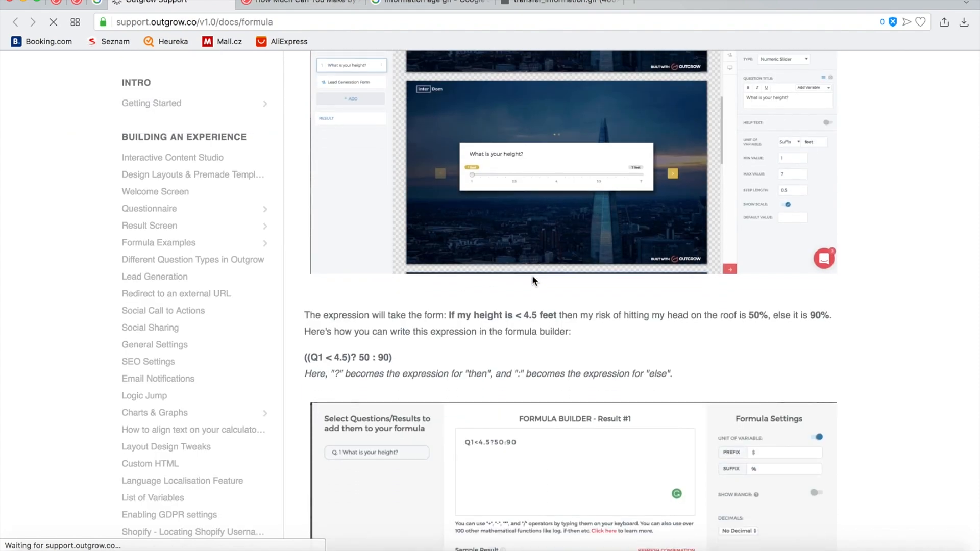
{"action": "scroll", "coordinate": [531, 281], "scroll_direction": "down", "scroll_amount": 6}
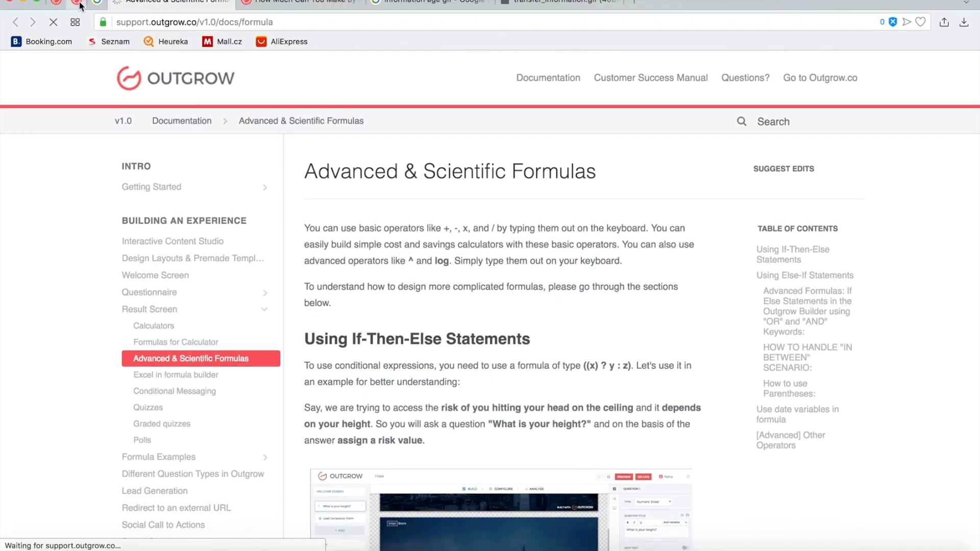
{"action": "left_click", "coordinate": [87, 5]}
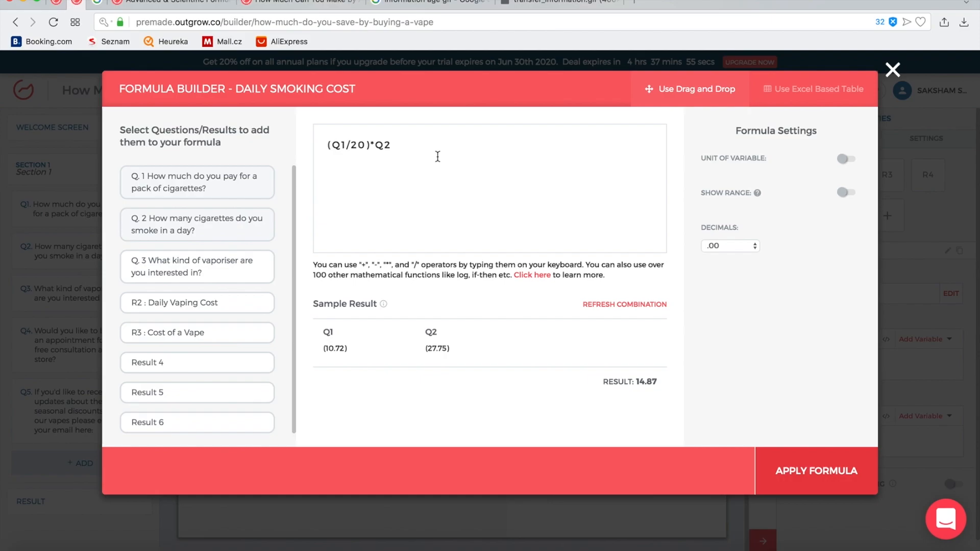
{"action": "left_click", "coordinate": [892, 70]}
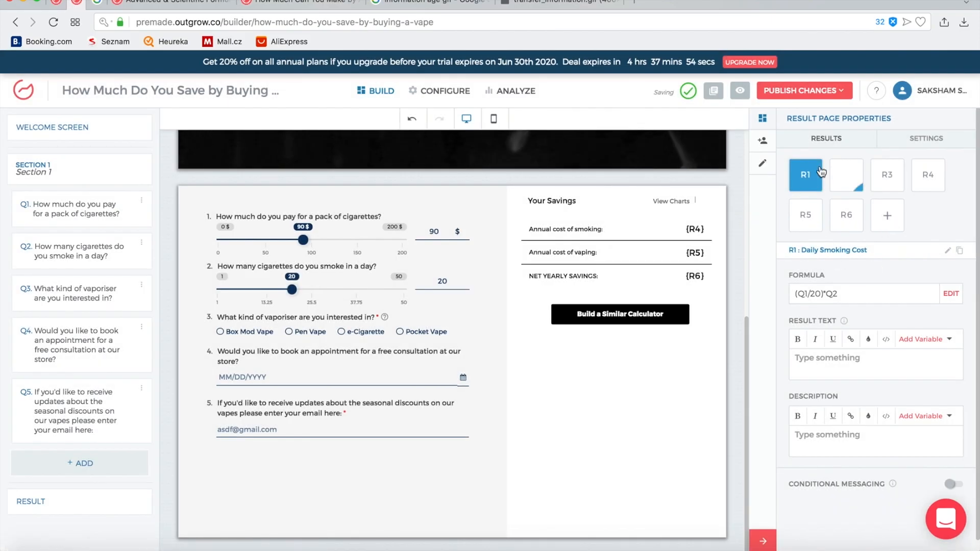
Step: Review the formulas of result R2 for the daily vaping cost and result R3 for the cost of a vape
{"action": "left_click", "coordinate": [849, 184]}
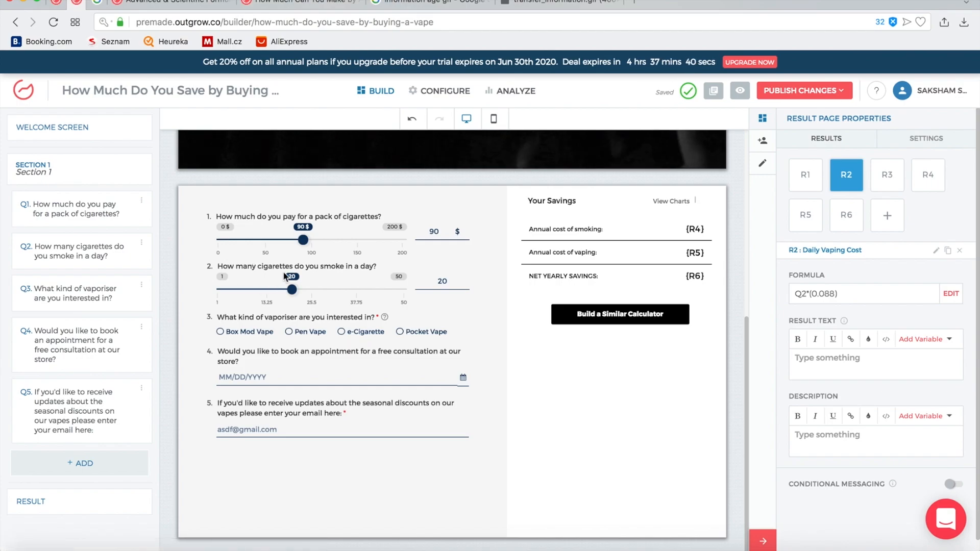
{"action": "left_click", "coordinate": [855, 297]}
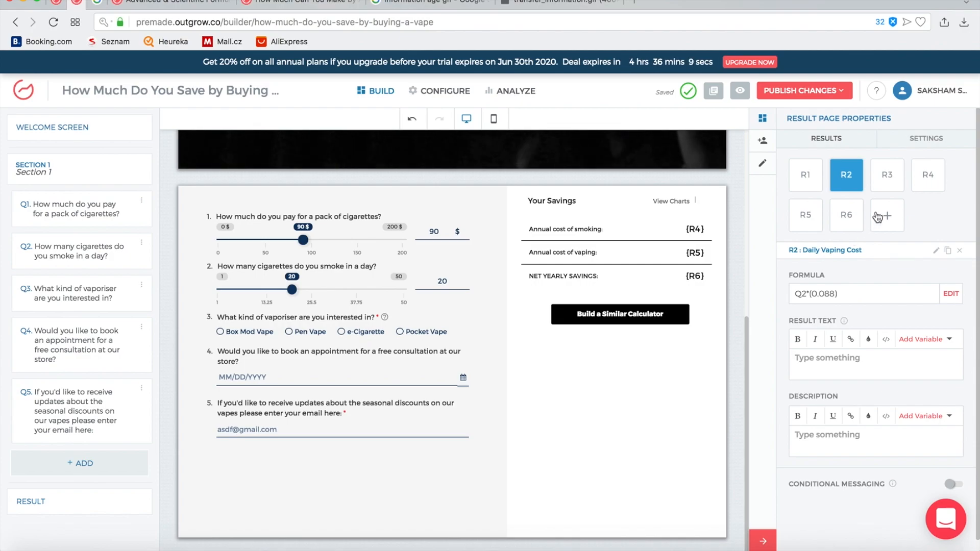
{"action": "left_click", "coordinate": [887, 182]}
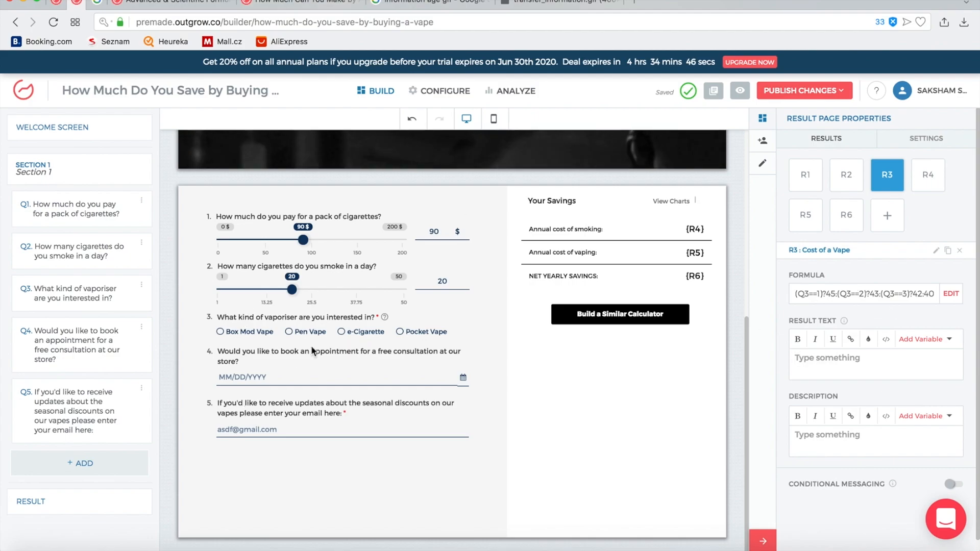
Step: Check the values assigned to Question 3's vaporiser options and return to result R3
{"action": "left_click", "coordinate": [306, 317]}
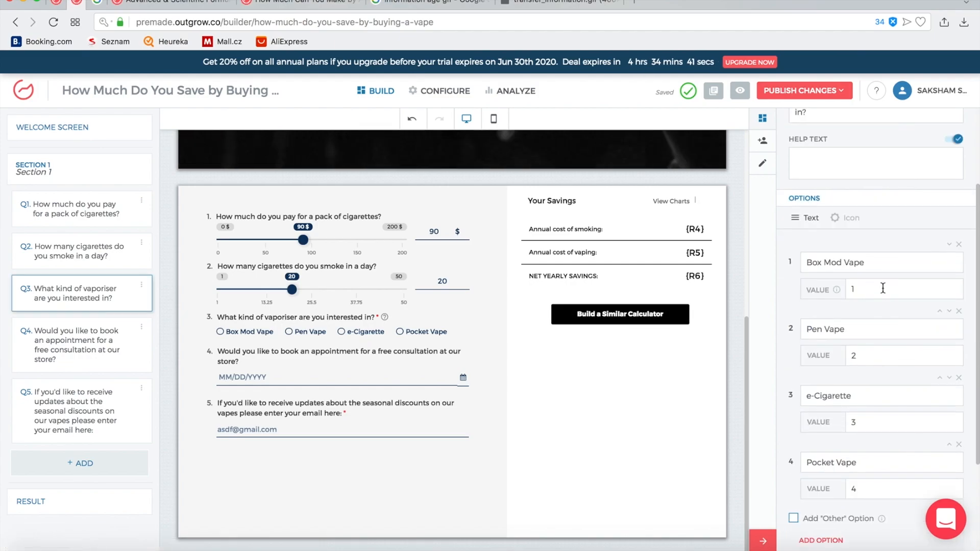
{"action": "left_click", "coordinate": [853, 425]}
{"action": "type", "text": "3"}
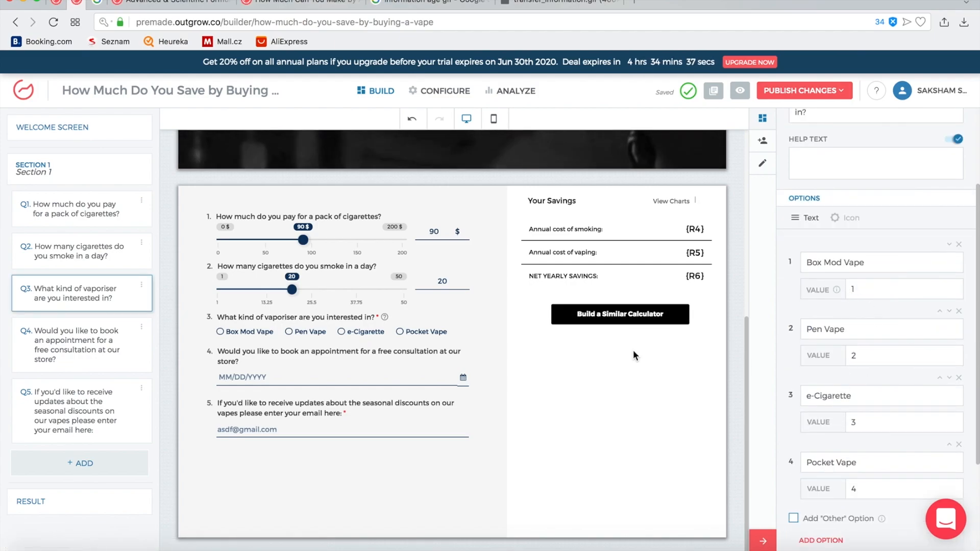
{"action": "left_click", "coordinate": [566, 230]}
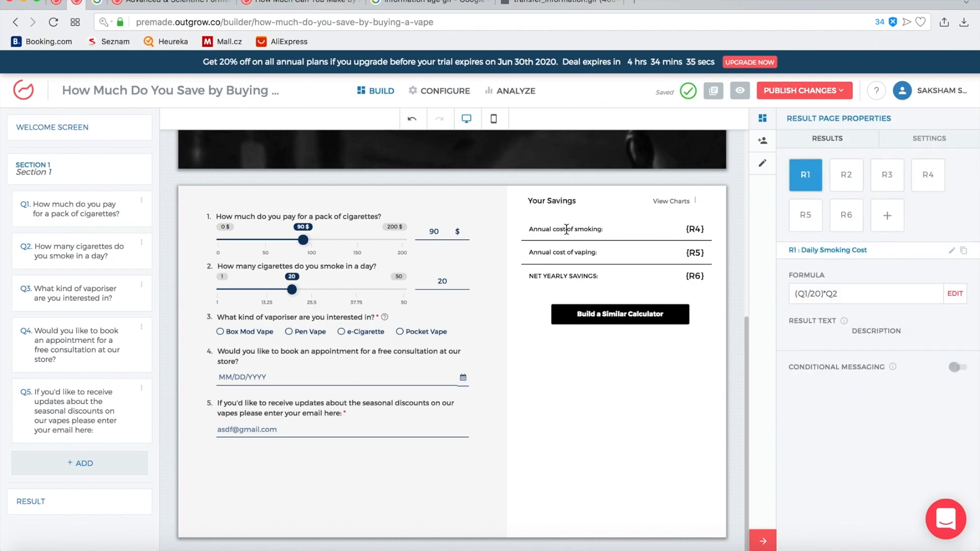
{"action": "left_click", "coordinate": [890, 174]}
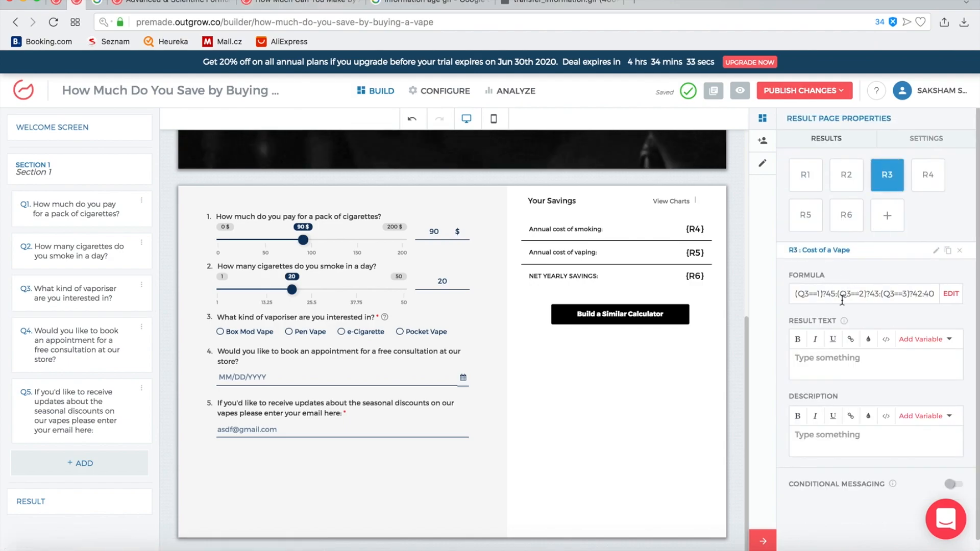
Step: Examine R3's conditional formula and sample results in the formula builder, and apply the formula unchanged
{"action": "left_click", "coordinate": [842, 297]}
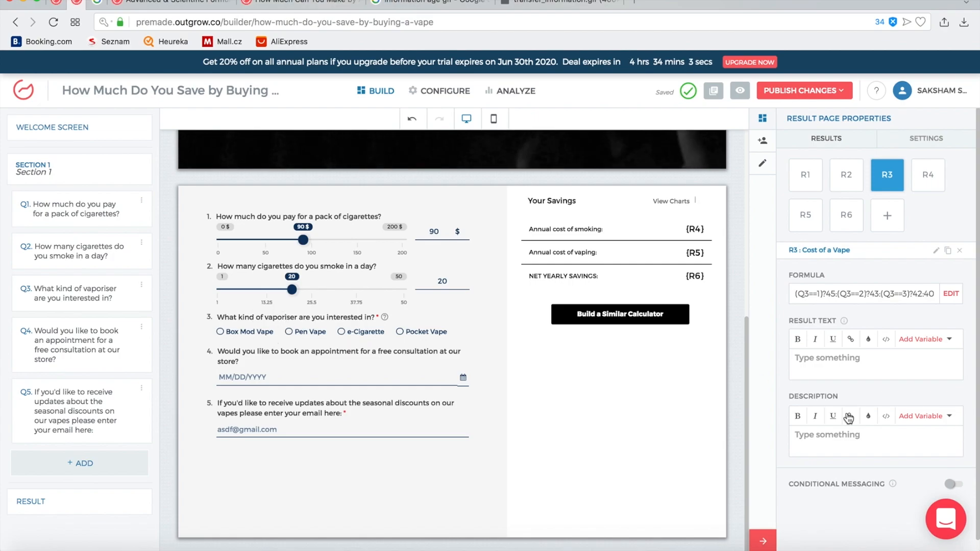
{"action": "left_click", "coordinate": [891, 300]}
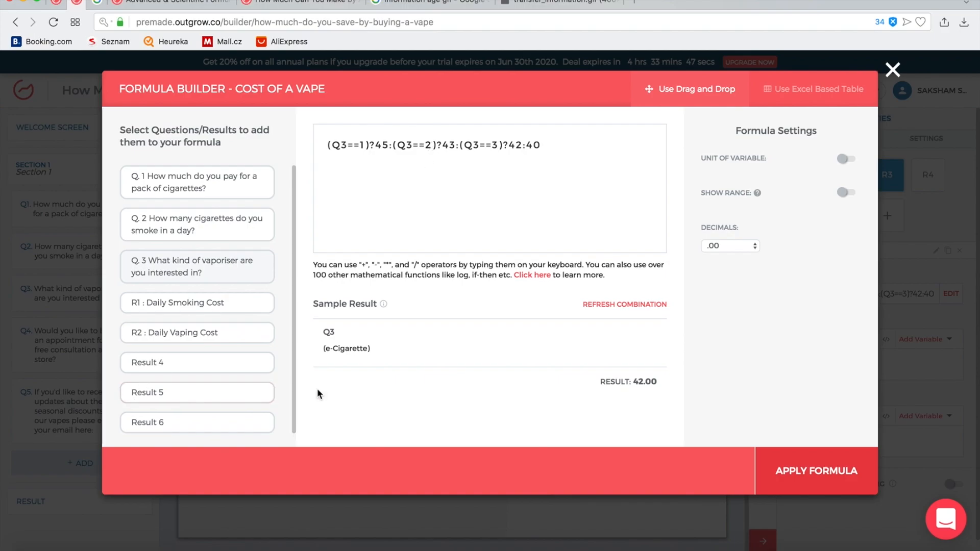
{"action": "left_click", "coordinate": [897, 73]}
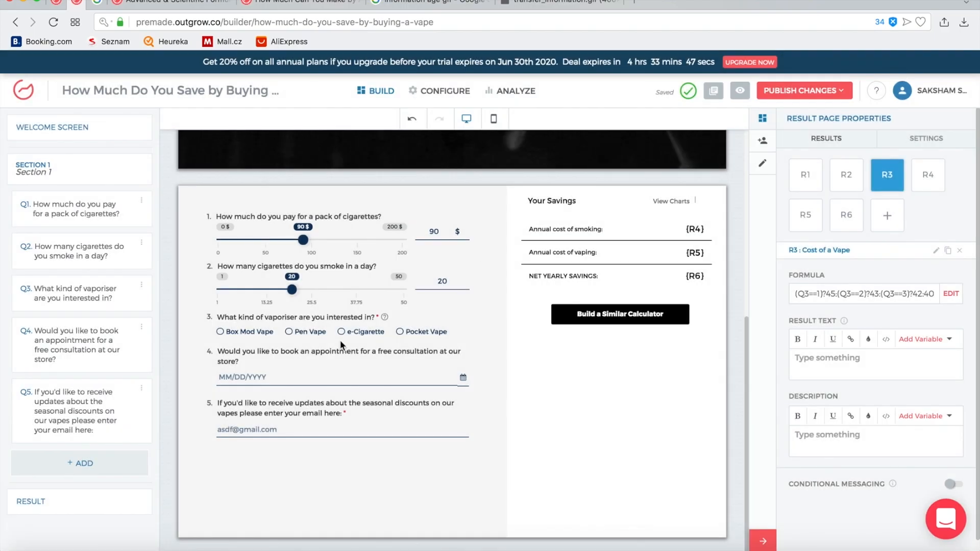
{"action": "left_click", "coordinate": [852, 296]}
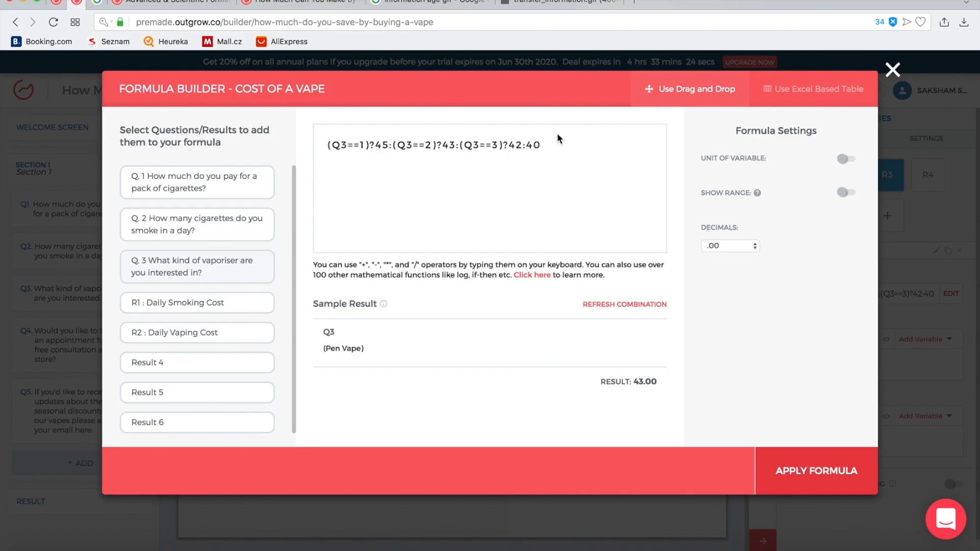
{"action": "left_click", "coordinate": [892, 71]}
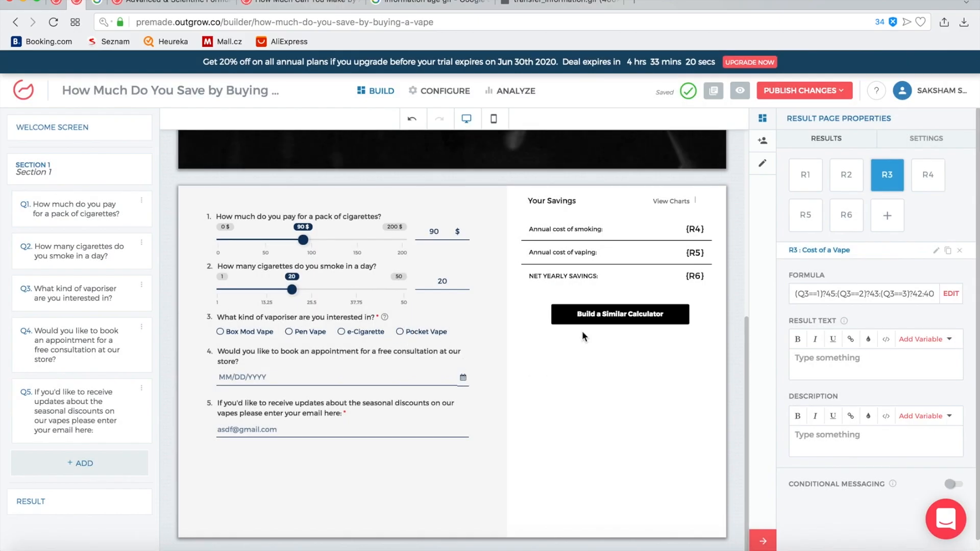
{"action": "left_click", "coordinate": [890, 295]}
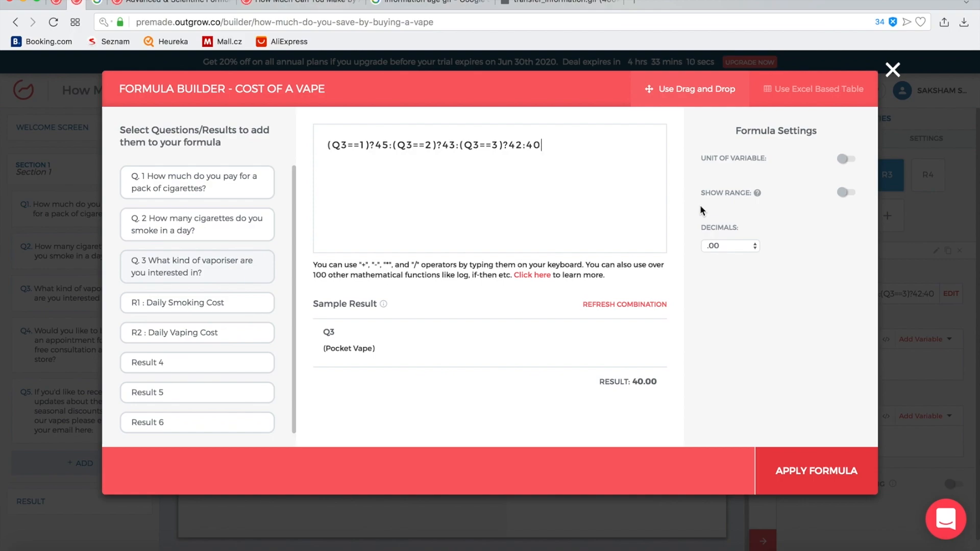
{"action": "left_click", "coordinate": [799, 483]}
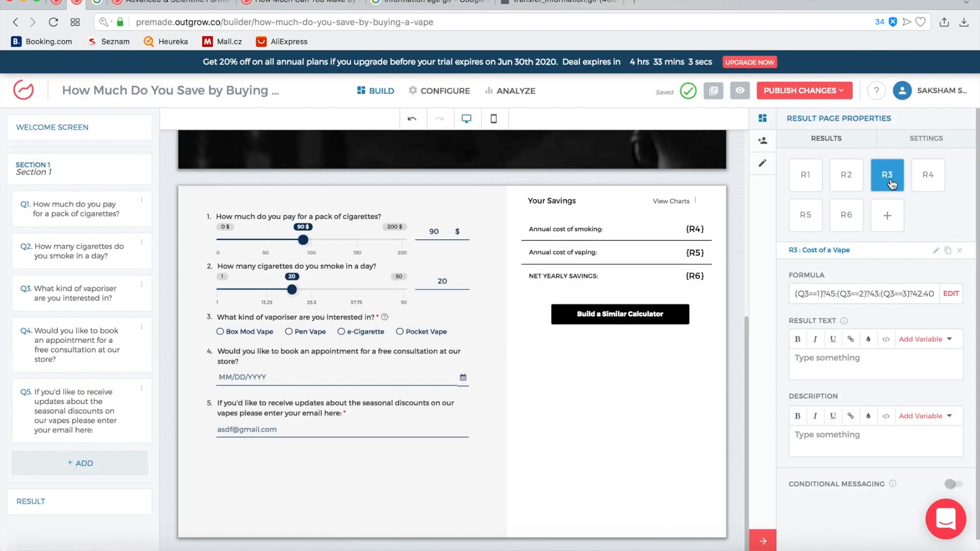
Step: Open result R4 for the annual smoking cost and examine its editable name, leaving it unchanged
{"action": "left_click", "coordinate": [938, 179]}
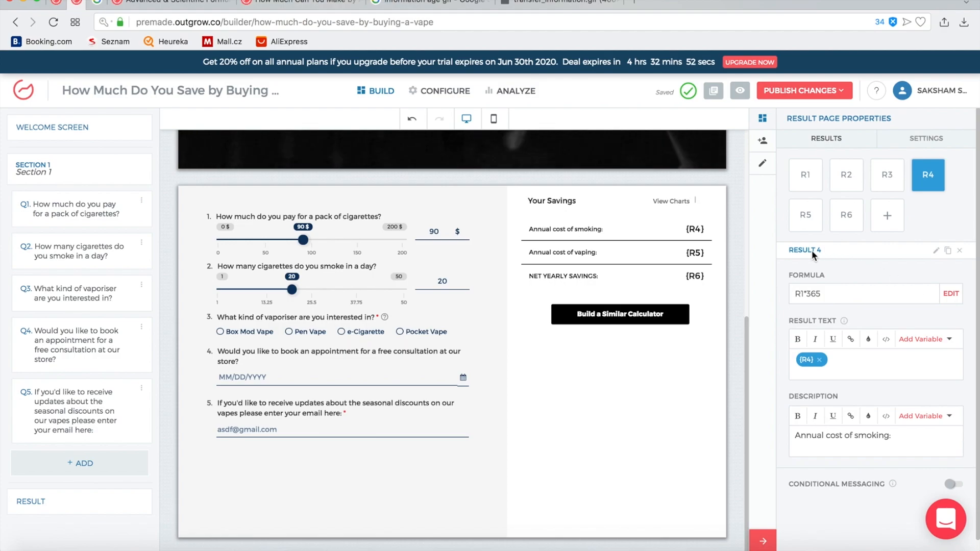
{"action": "left_click", "coordinate": [936, 251]}
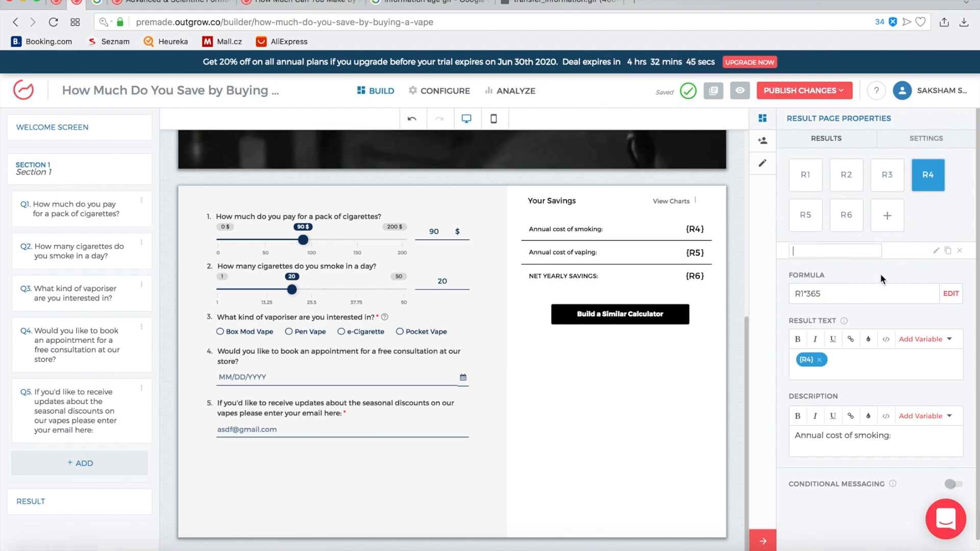
{"action": "left_click", "coordinate": [866, 275]}
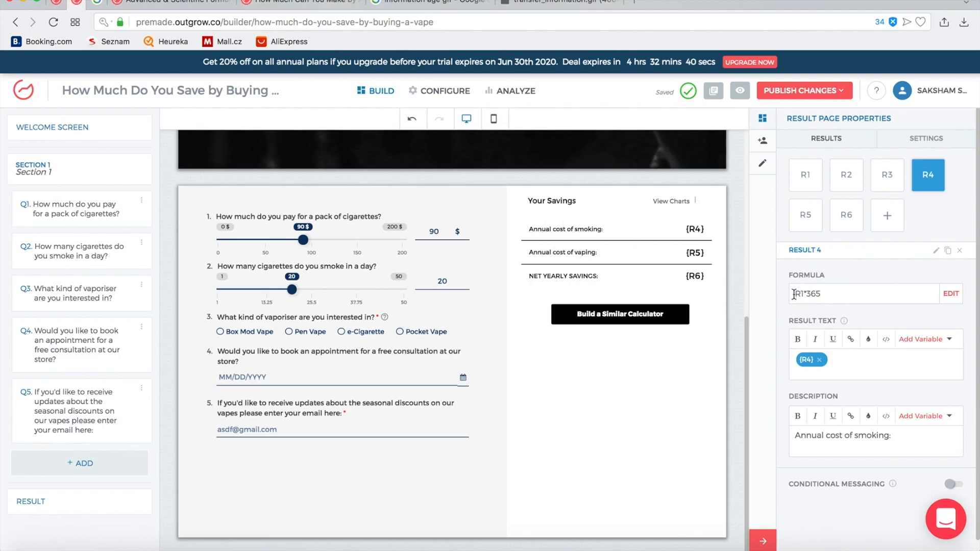
Step: Compare the annual cost formulas of results R4 and R5 with the daily cost results R1 and R2
{"action": "left_click", "coordinate": [812, 177]}
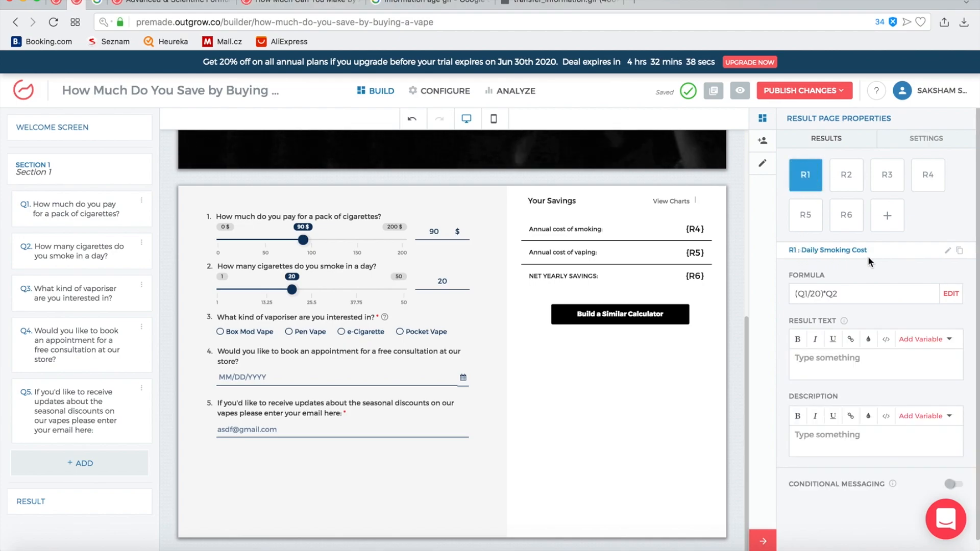
{"action": "left_click", "coordinate": [925, 179]}
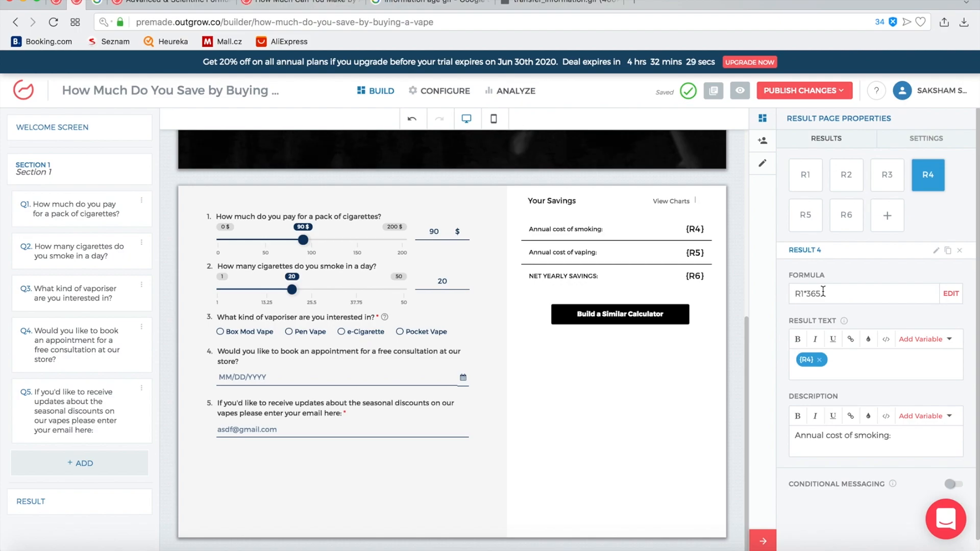
{"action": "left_click", "coordinate": [800, 231]}
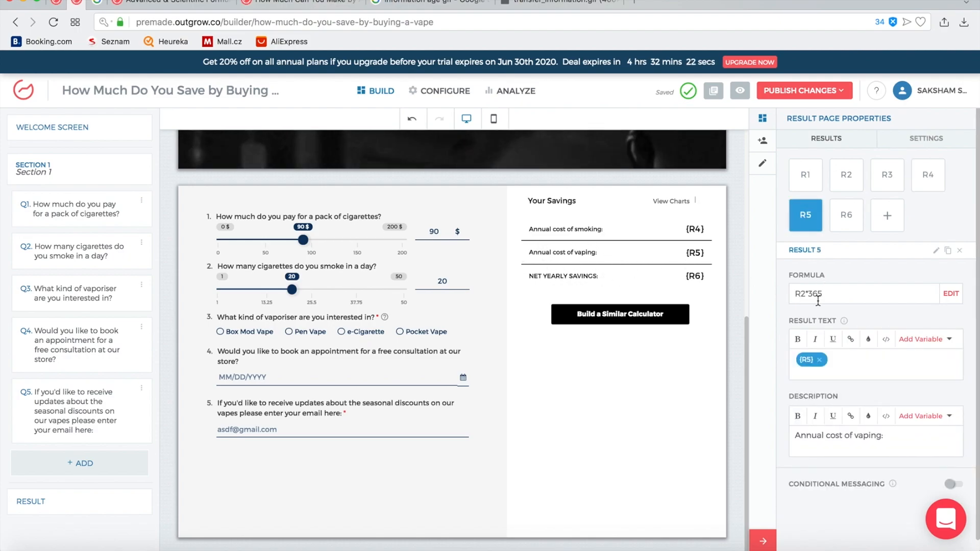
{"action": "left_click", "coordinate": [845, 183]}
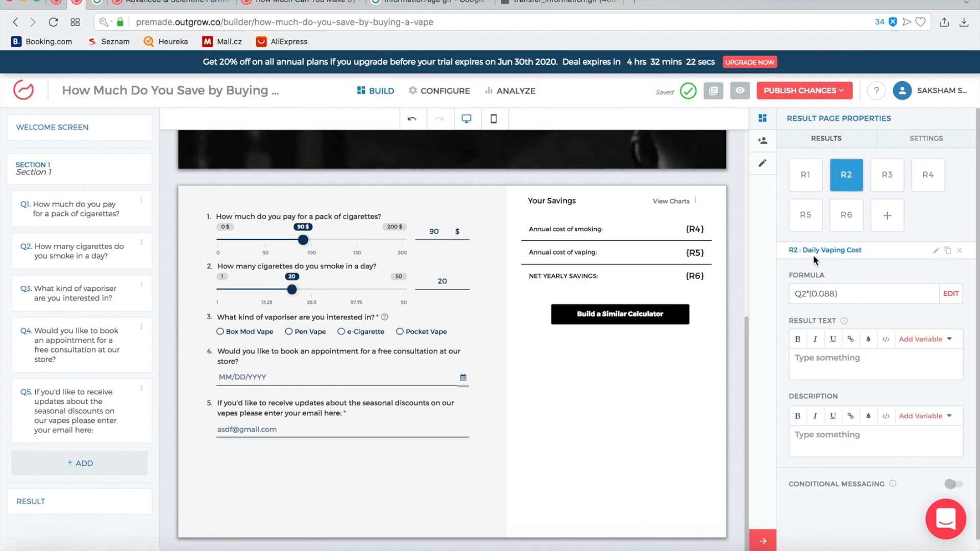
{"action": "left_click", "coordinate": [811, 217]}
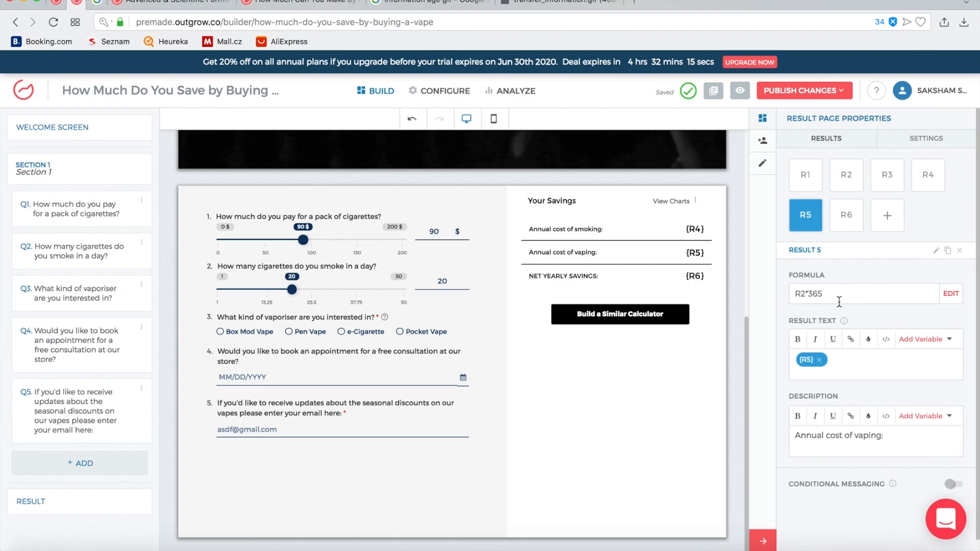
Step: Review the net yearly savings formula of result R6 together with the vape cost in result R3
{"action": "left_click", "coordinate": [843, 217]}
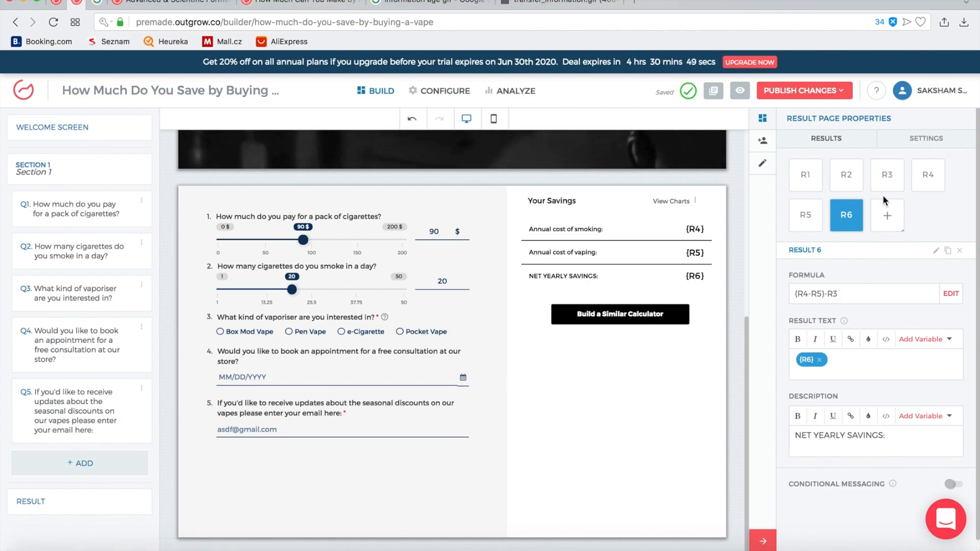
{"action": "left_click", "coordinate": [887, 178]}
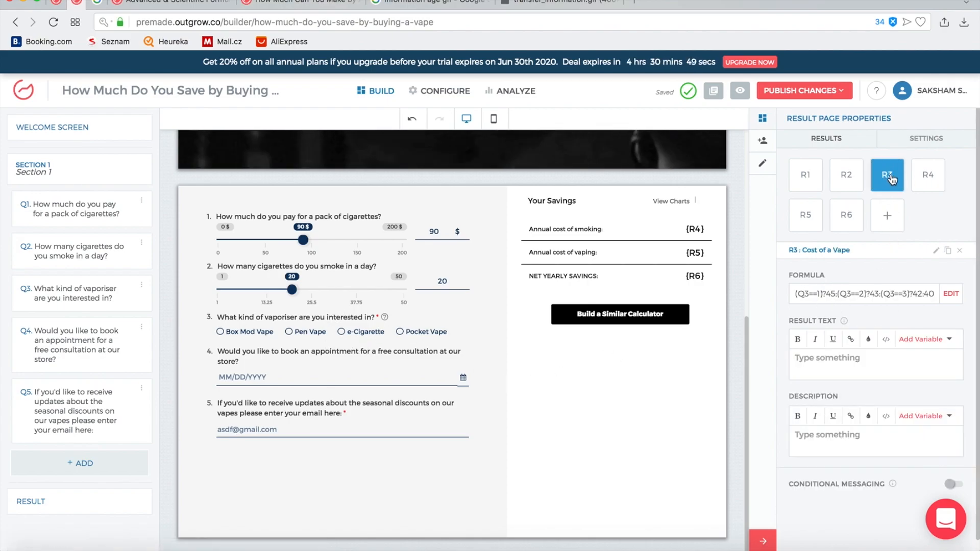
{"action": "left_click", "coordinate": [843, 230]}
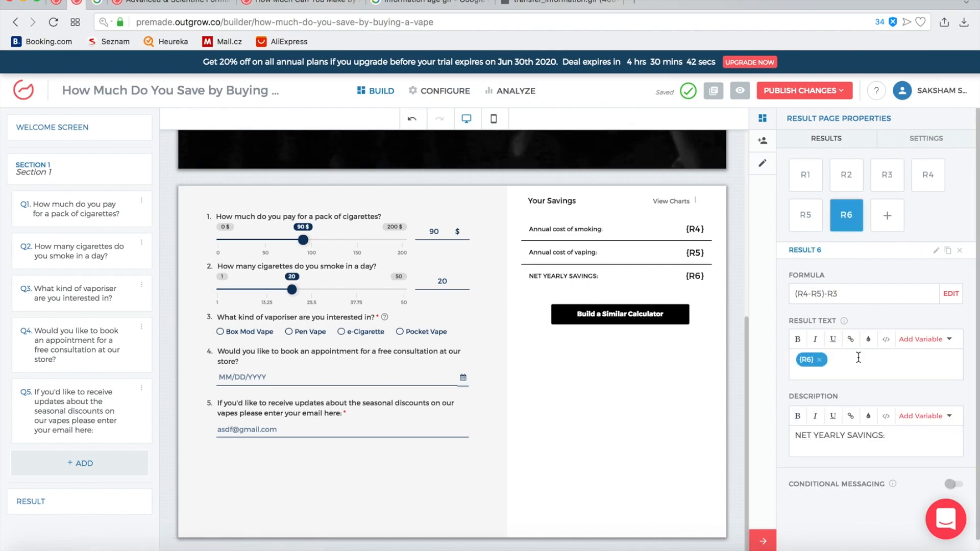
{"action": "scroll", "coordinate": [858, 357], "scroll_direction": "down", "scroll_amount": 2}
Step: Examine result R4's description, result text and the list of variables that can be added to its text
{"action": "left_click", "coordinate": [927, 136]}
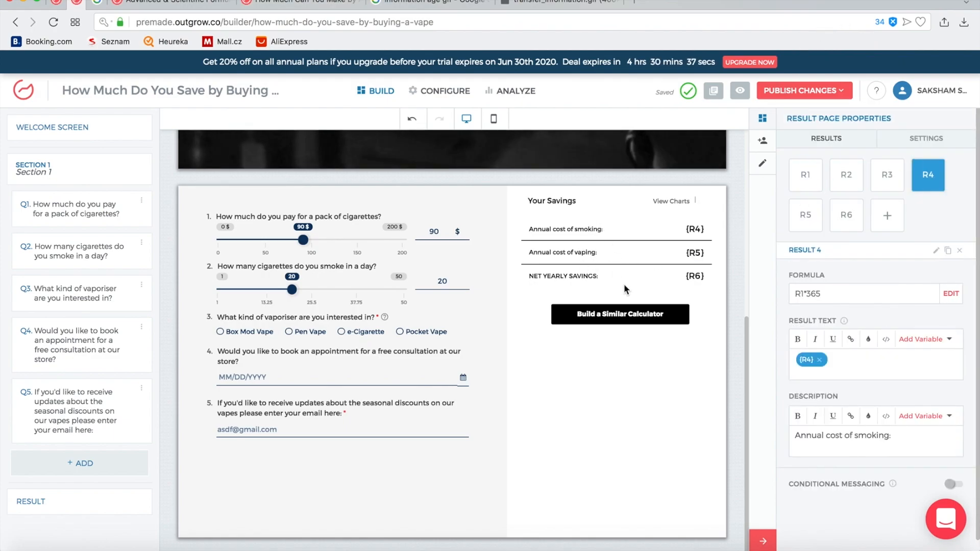
{"action": "triple_click", "coordinate": [818, 434]}
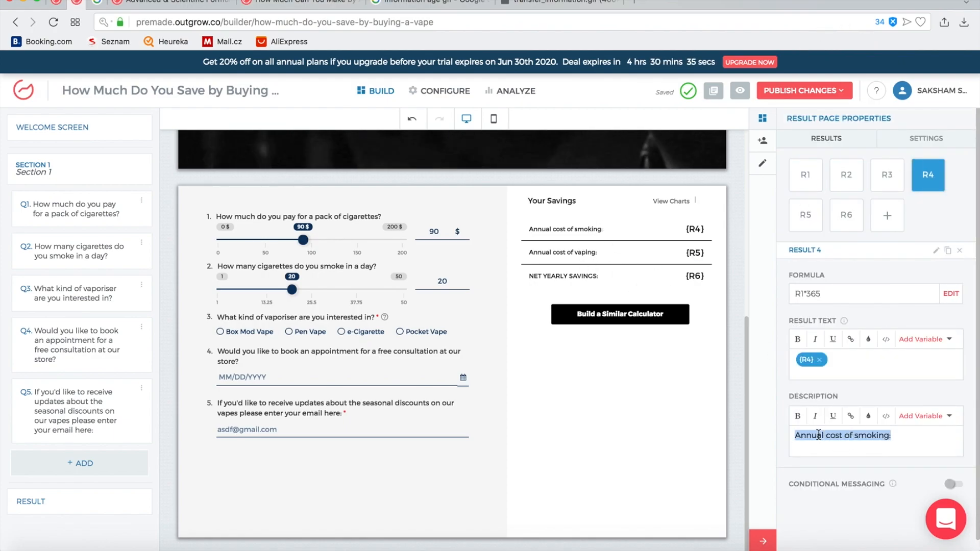
{"action": "left_click", "coordinate": [812, 359]}
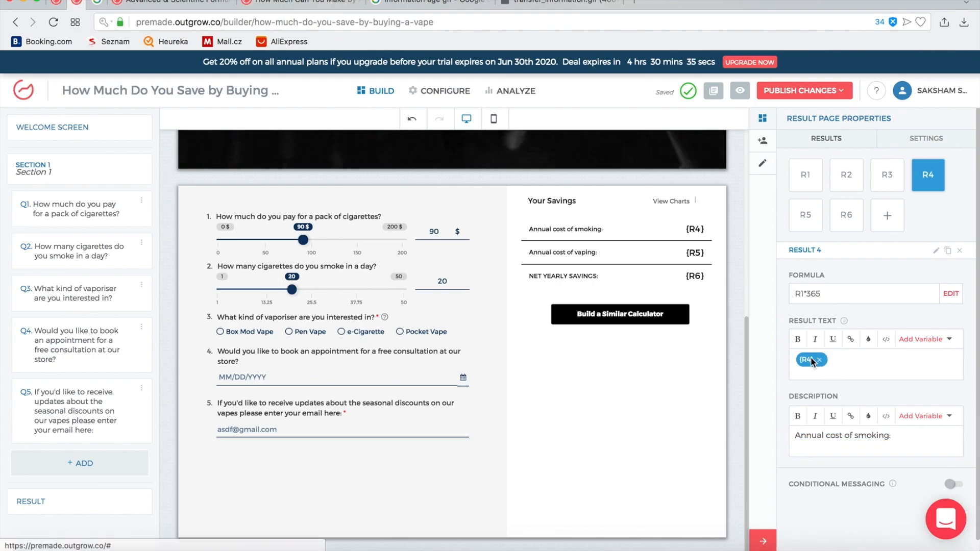
{"action": "left_click", "coordinate": [921, 340]}
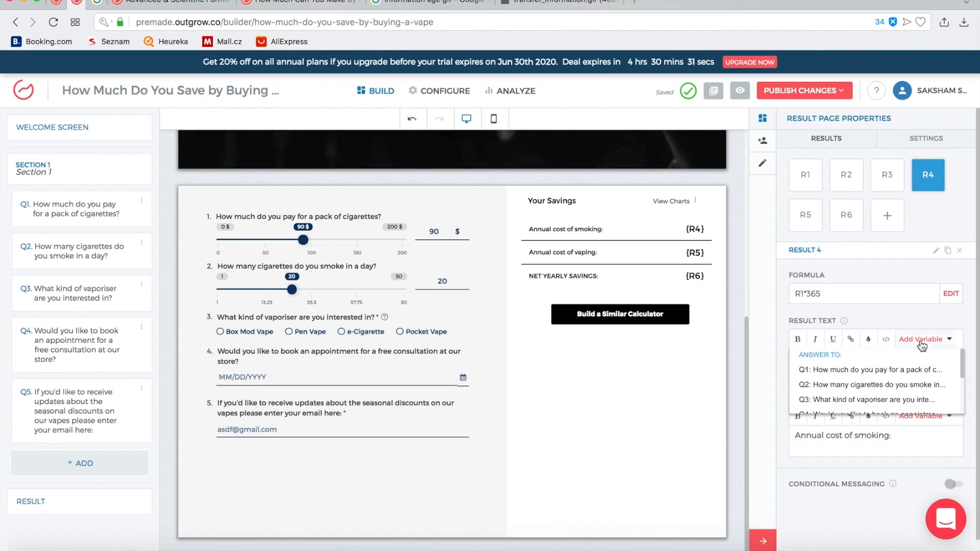
{"action": "scroll", "coordinate": [898, 379], "scroll_direction": "down", "scroll_amount": 10}
{"action": "scroll", "coordinate": [898, 379], "scroll_direction": "up", "scroll_amount": 5}
{"action": "scroll", "coordinate": [899, 379], "scroll_direction": "down", "scroll_amount": 2}
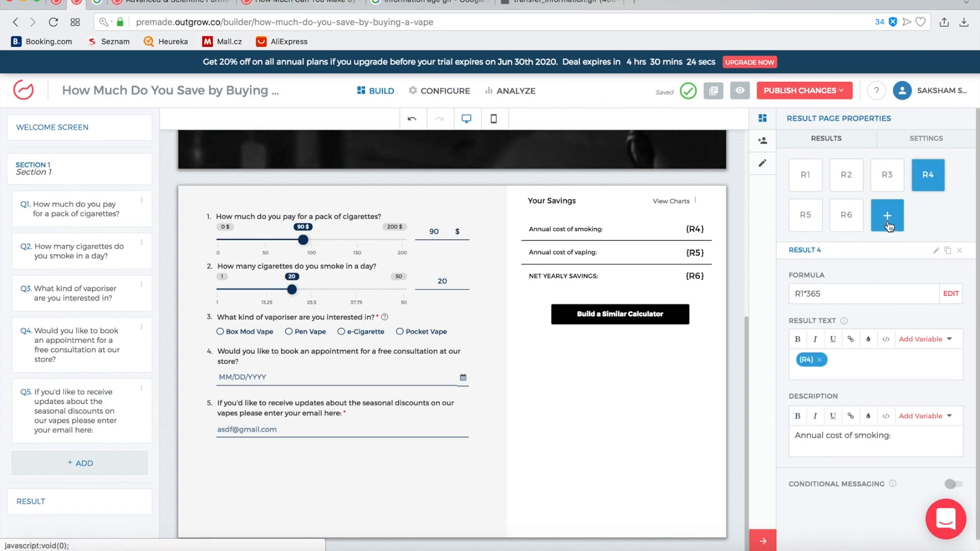
Step: Reopen result R4 from the annual smoking cost line in the calculator preview
{"action": "left_click", "coordinate": [887, 215]}
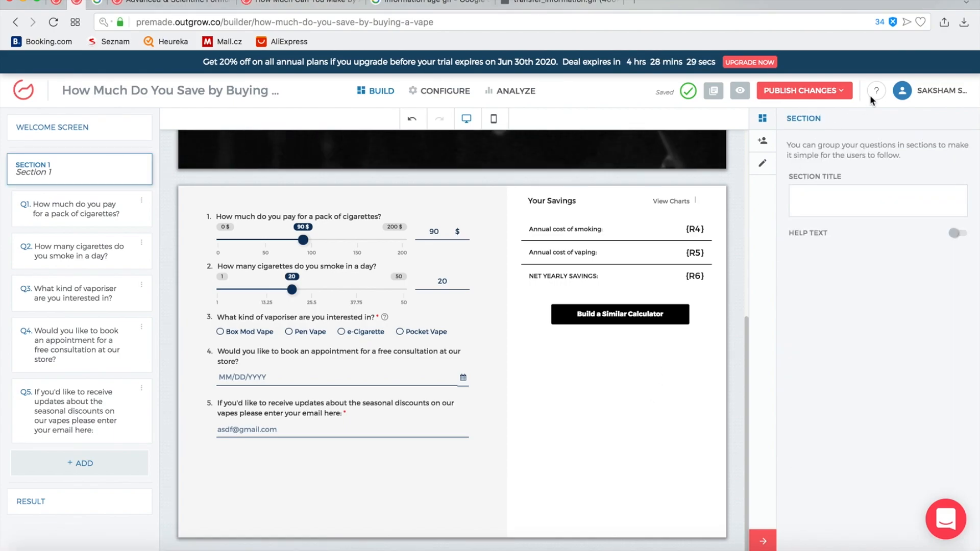
{"action": "left_click", "coordinate": [580, 233]}
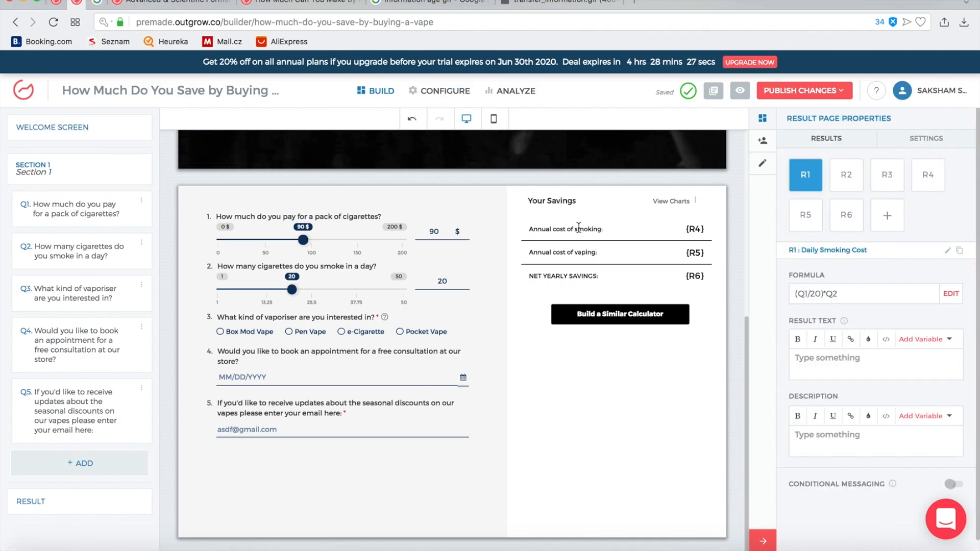
{"action": "left_click", "coordinate": [928, 175]}
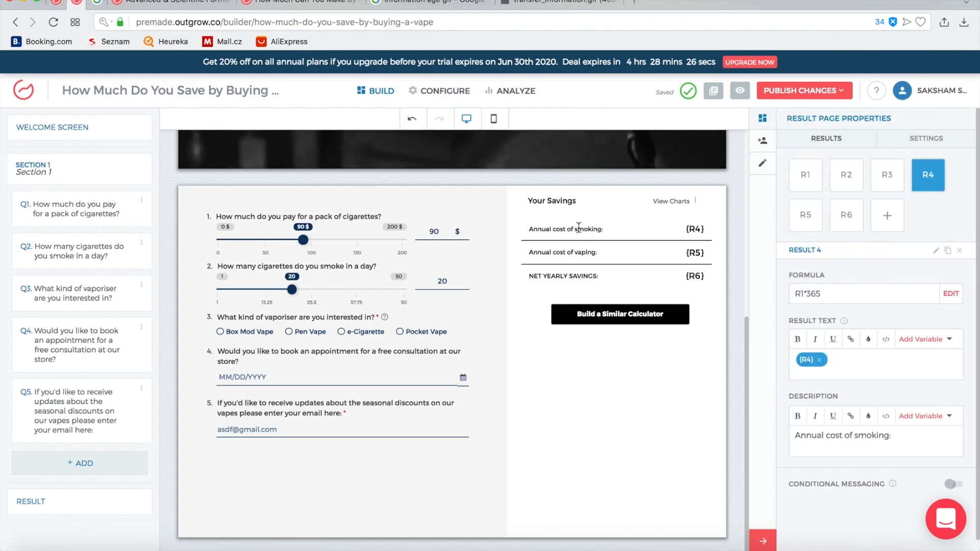
Step: Open the Yearly Earnings chart from the result page settings and name both its X-axis and Y-axis "$"
{"action": "left_click", "coordinate": [939, 137]}
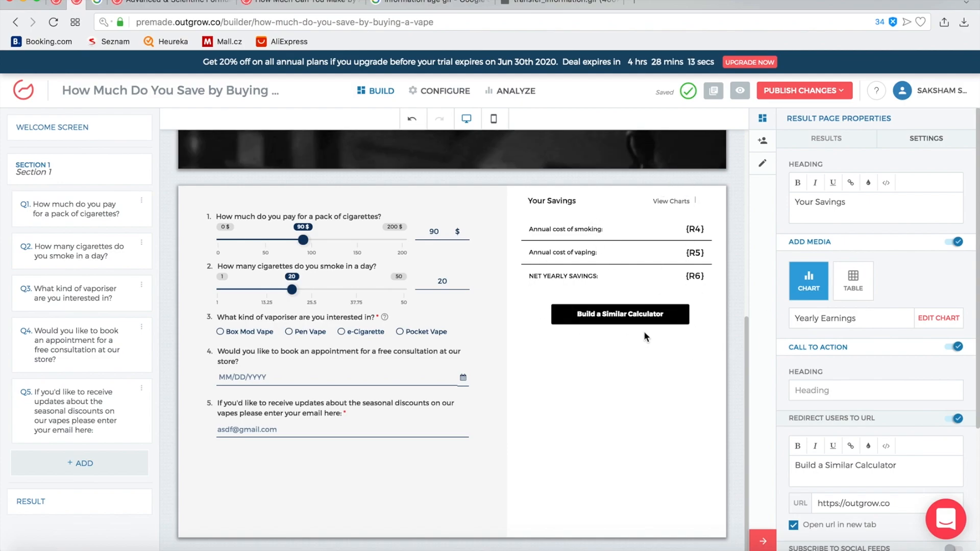
{"action": "left_click", "coordinate": [934, 318]}
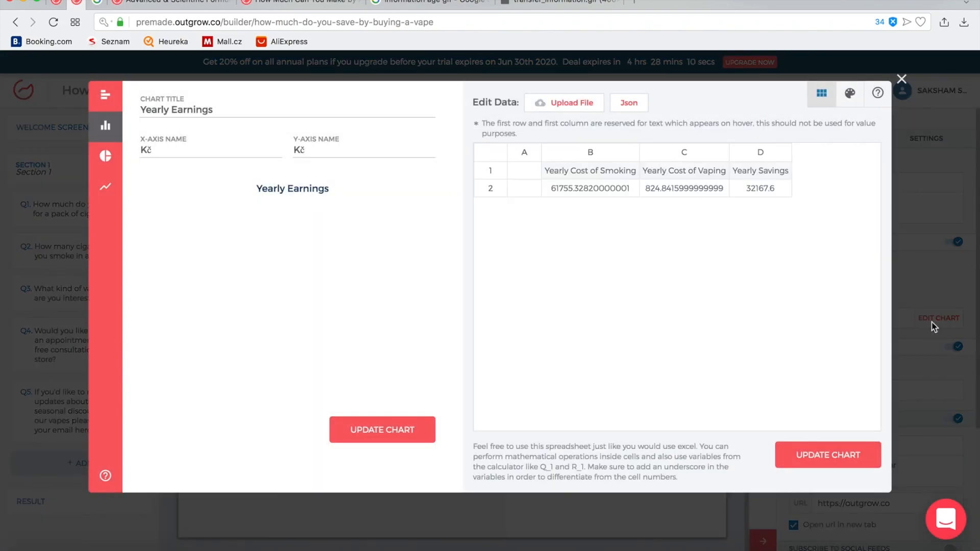
{"action": "double_click", "coordinate": [145, 152]}
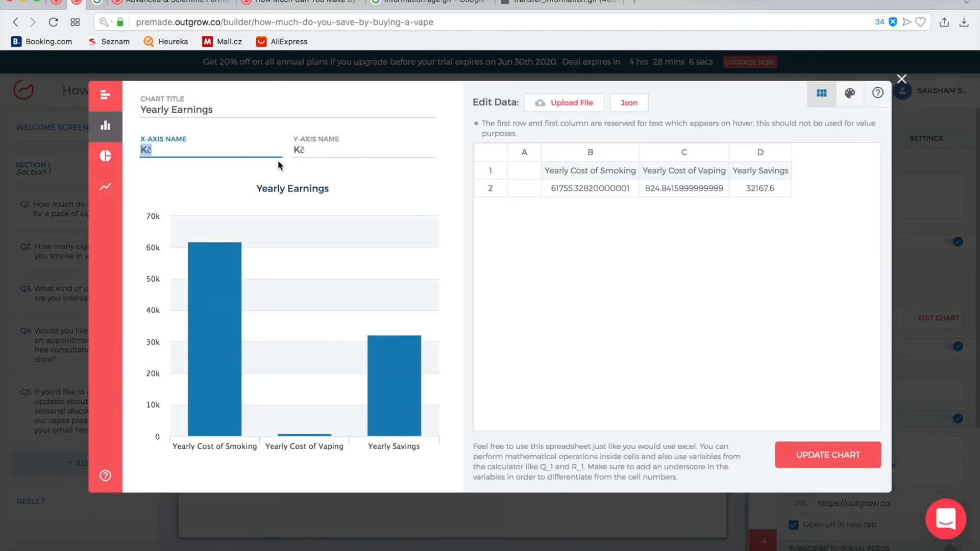
{"action": "type", "text": "$"}
{"action": "double_click", "coordinate": [313, 147]}
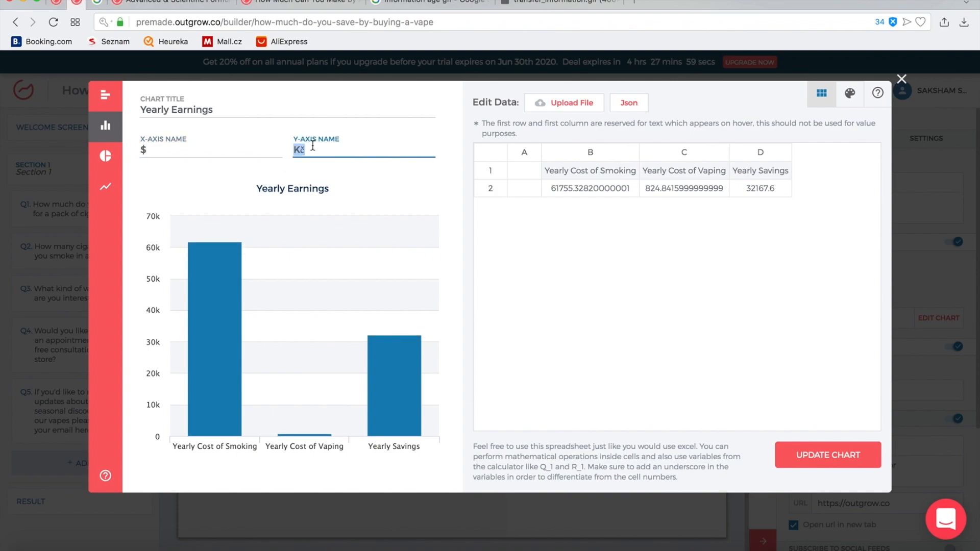
{"action": "type", "text": "$"}
{"action": "left_click", "coordinate": [219, 106]}
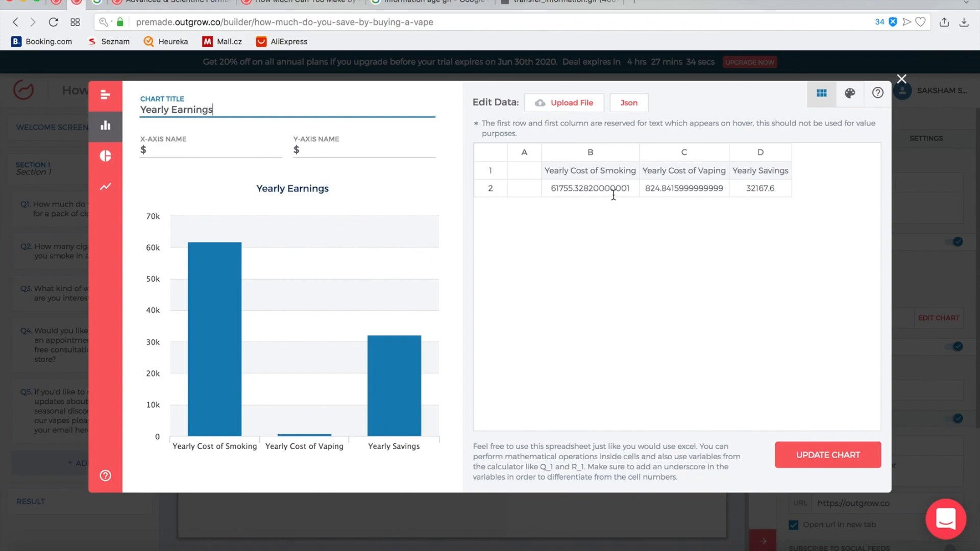
{"action": "left_click", "coordinate": [309, 152]}
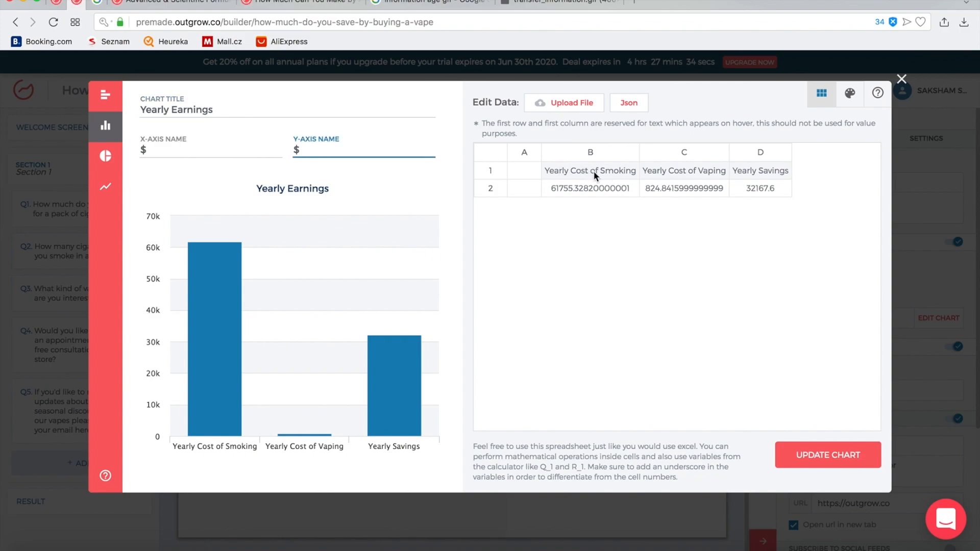
Step: Set the chart's smoking, vaping and savings values to =R_4, =R_5 and =R_6, and update the chart
{"action": "double_click", "coordinate": [594, 172]}
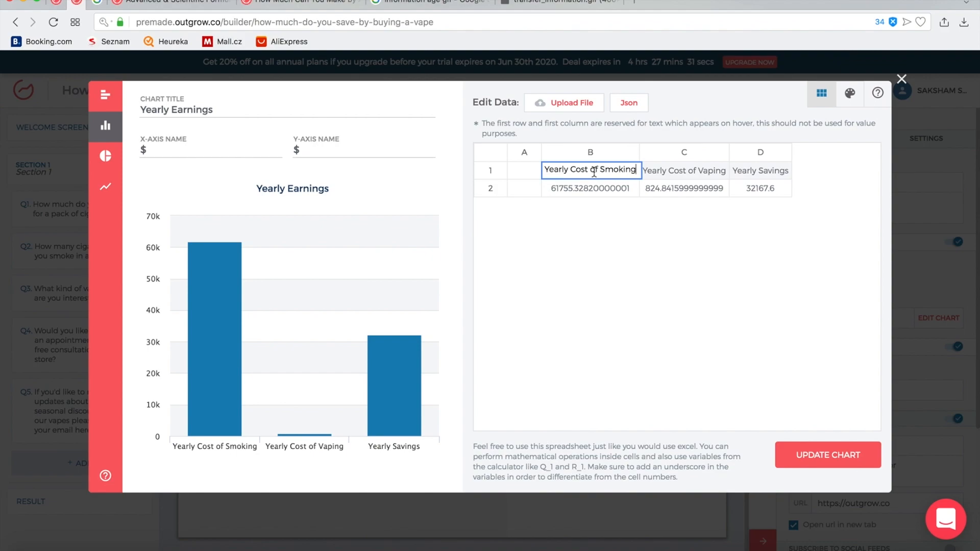
{"action": "left_click", "coordinate": [707, 170]}
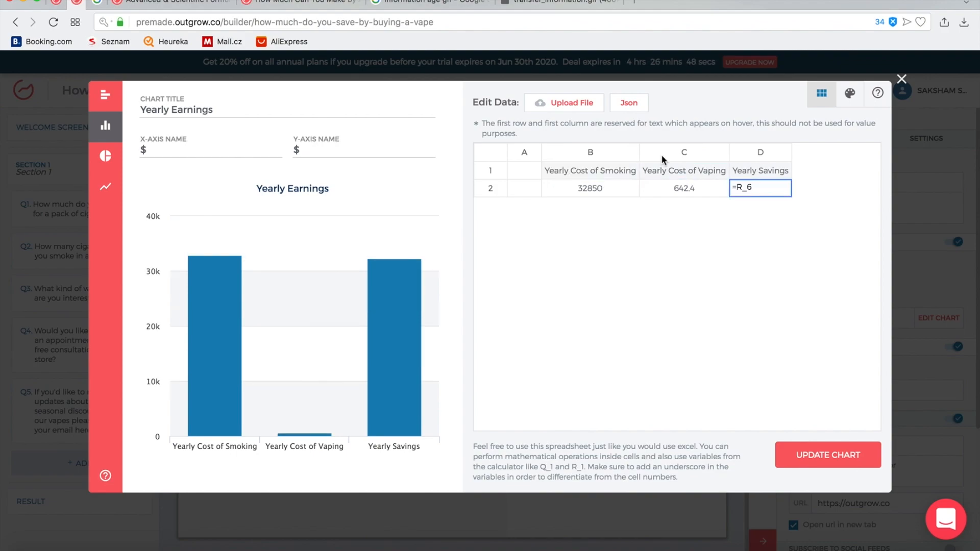
{"action": "left_click", "coordinate": [584, 168]}
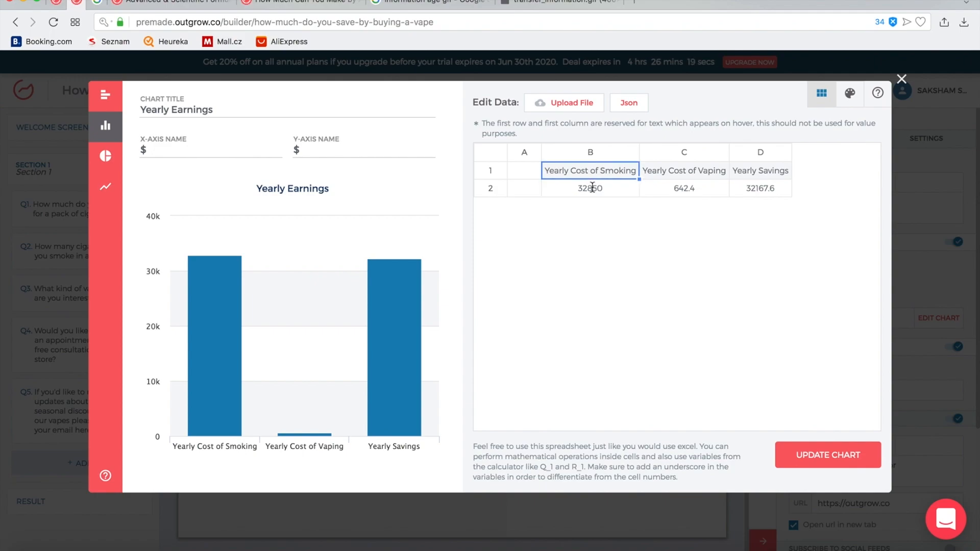
{"action": "left_click", "coordinate": [591, 188]}
{"action": "type", "text": "=R_4"}
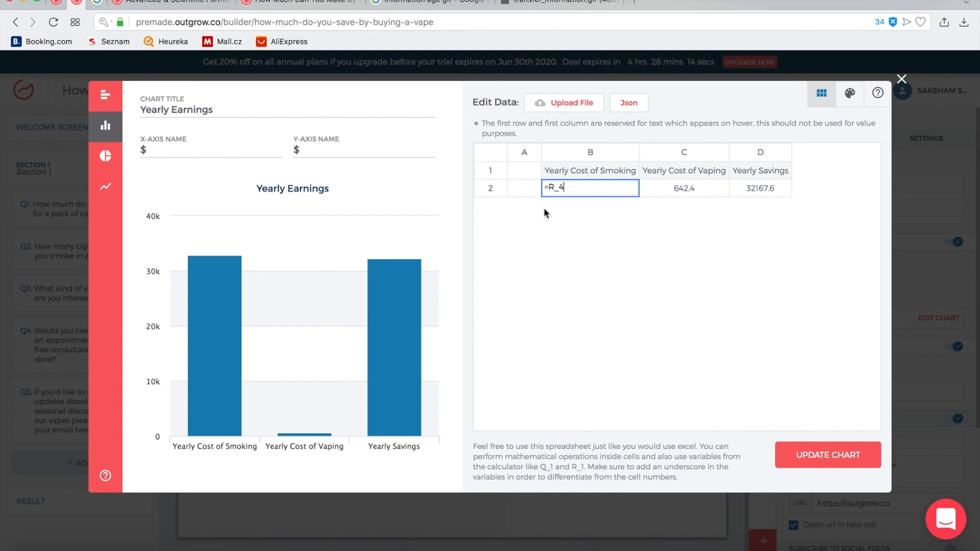
{"action": "left_click", "coordinate": [544, 188]}
{"action": "left_click", "coordinate": [702, 188]}
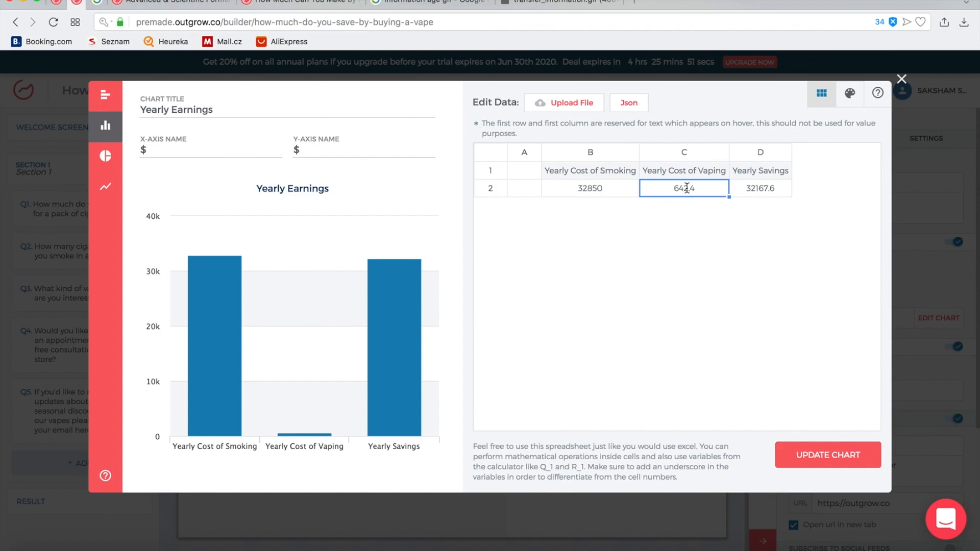
{"action": "type", "text": "=R_5"}
{"action": "left_click", "coordinate": [755, 187]}
{"action": "type", "text": "=R_6"}
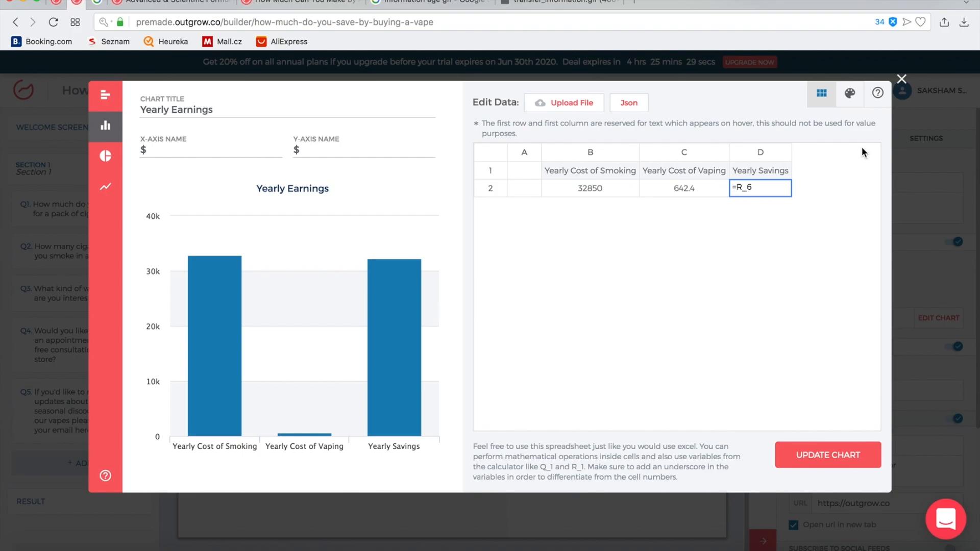
{"action": "left_click", "coordinate": [810, 457]}
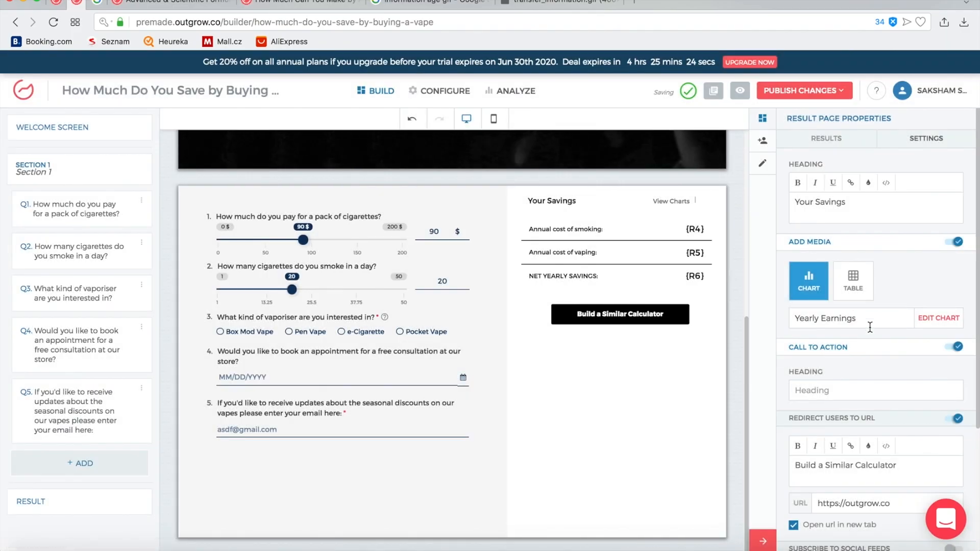
Step: Examine the call-to-action settings, including the "Build a Similar Calculator" text and its redirect URL
{"action": "scroll", "coordinate": [869, 325], "scroll_direction": "down", "scroll_amount": 3}
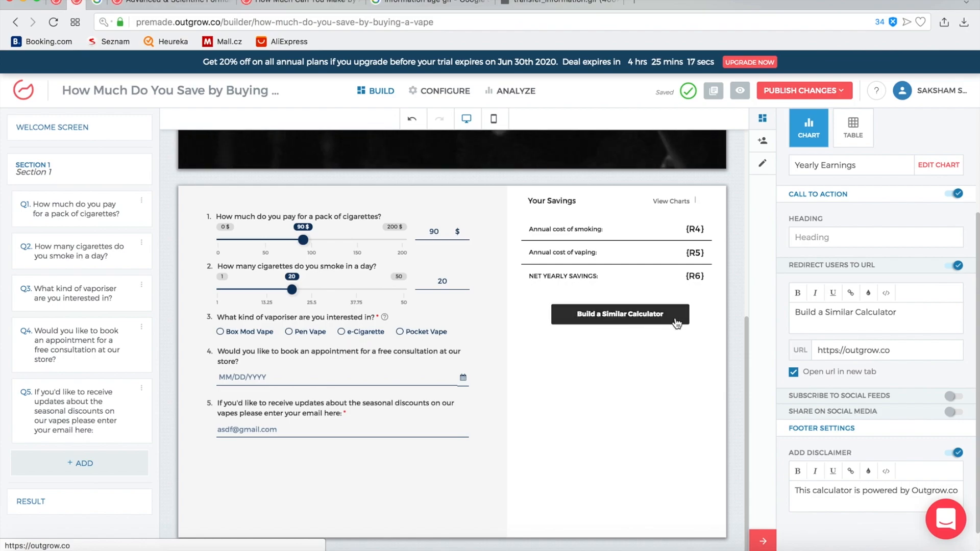
{"action": "triple_click", "coordinate": [820, 312]}
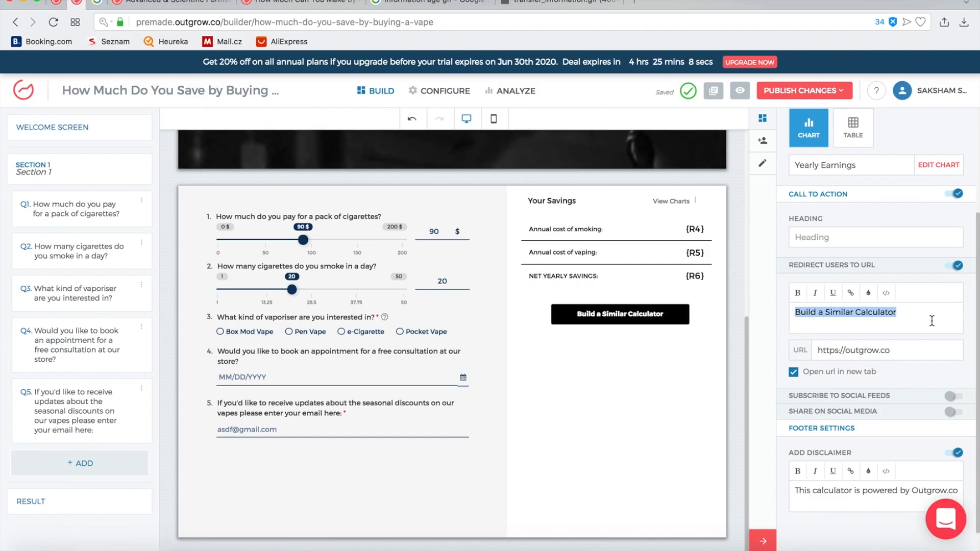
{"action": "left_click_drag", "start_coordinate": [899, 354], "coordinate": [872, 352]}
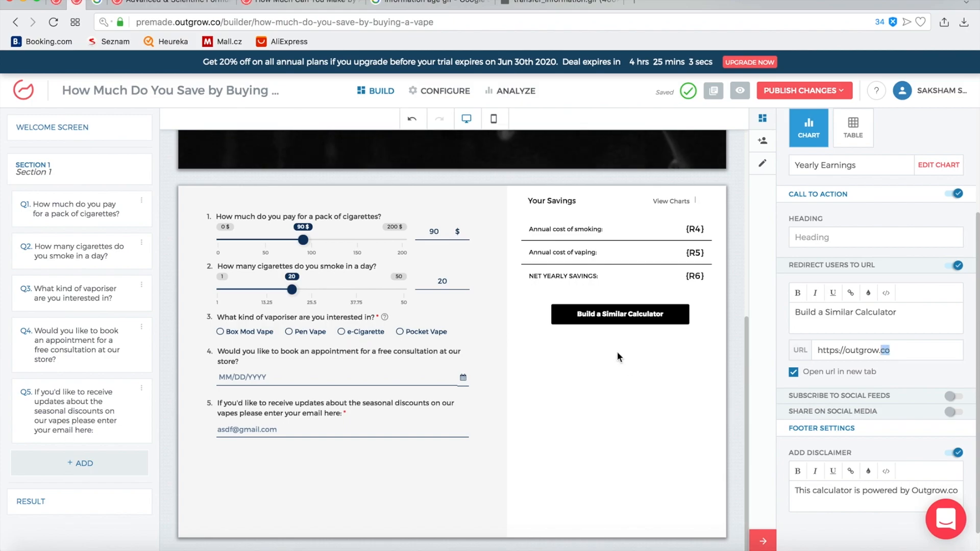
Step: Publish the calculator's changes to make it live
{"action": "scroll", "coordinate": [617, 351], "scroll_direction": "up", "scroll_amount": 5}
{"action": "scroll", "coordinate": [615, 348], "scroll_direction": "down", "scroll_amount": 5}
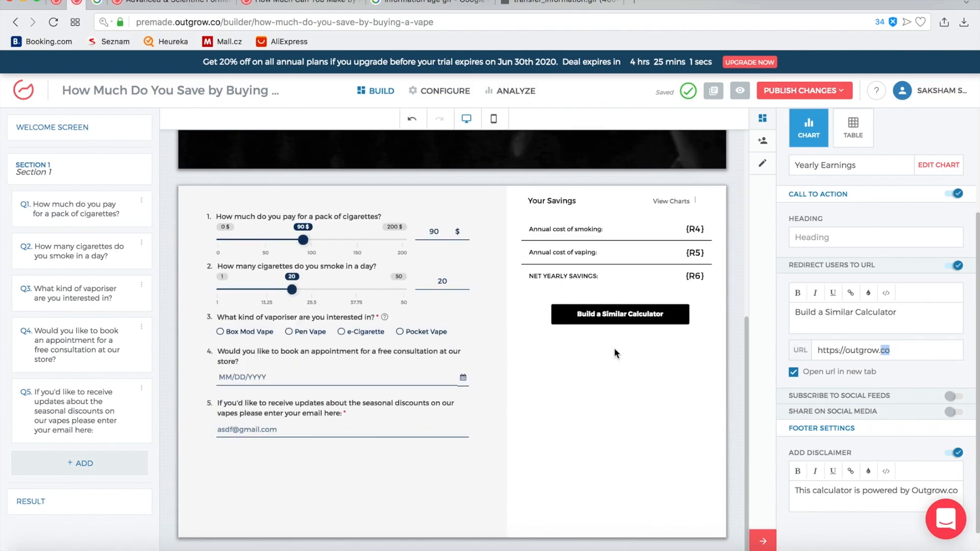
{"action": "scroll", "coordinate": [615, 348], "scroll_direction": "up", "scroll_amount": 5}
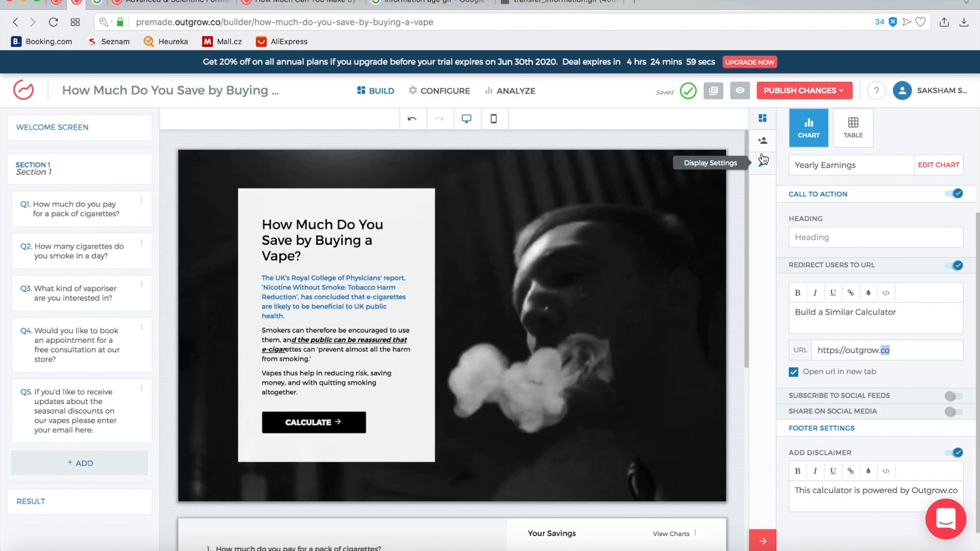
{"action": "left_click", "coordinate": [792, 94]}
{"action": "left_click", "coordinate": [766, 203]}
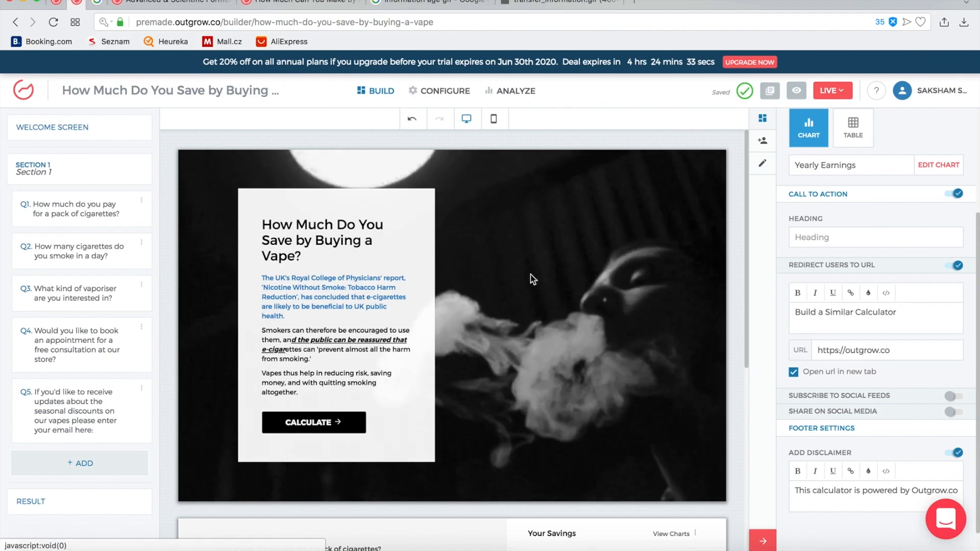
Step: Open the calculator's configuration and examine its general settings, including name, URL, branding and status options
{"action": "scroll", "coordinate": [531, 275], "scroll_direction": "down", "scroll_amount": 7}
{"action": "scroll", "coordinate": [531, 274], "scroll_direction": "up", "scroll_amount": 7}
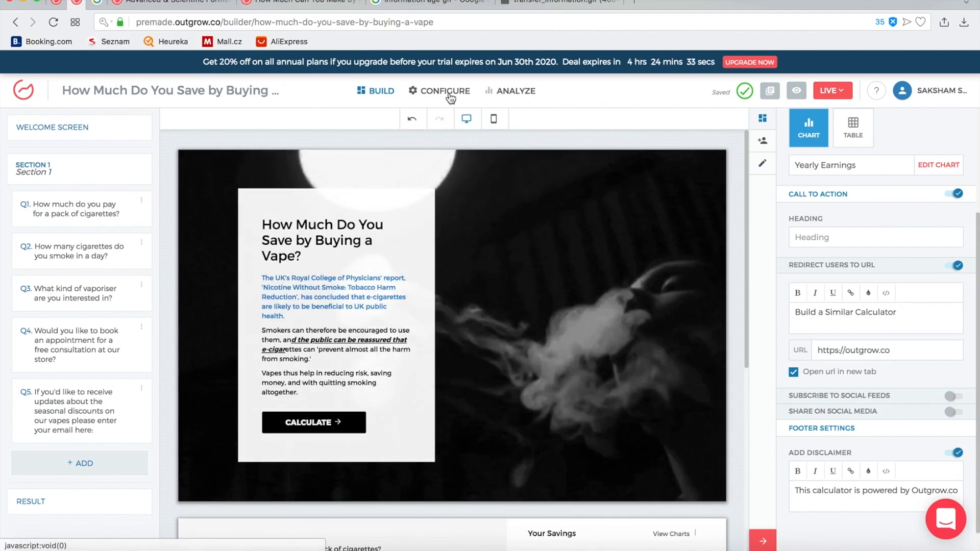
{"action": "left_click", "coordinate": [449, 94]}
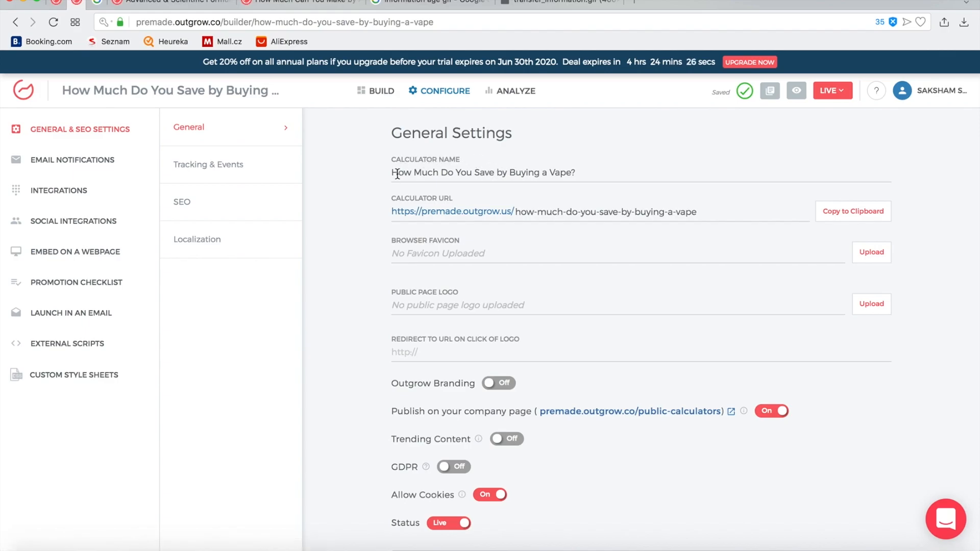
{"action": "scroll", "coordinate": [559, 175], "scroll_direction": "down", "scroll_amount": 3}
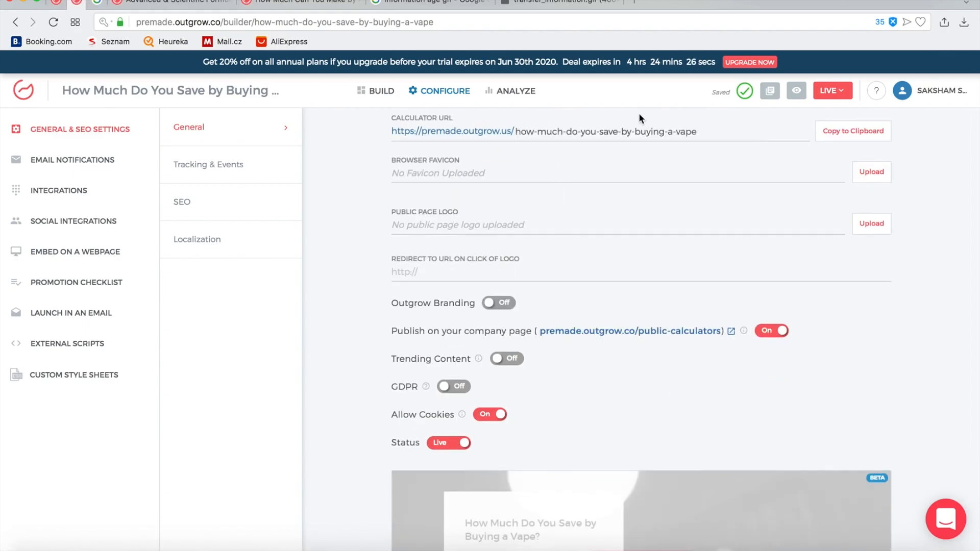
{"action": "scroll", "coordinate": [626, 156], "scroll_direction": "down", "scroll_amount": 5}
{"action": "scroll", "coordinate": [625, 156], "scroll_direction": "up", "scroll_amount": 8}
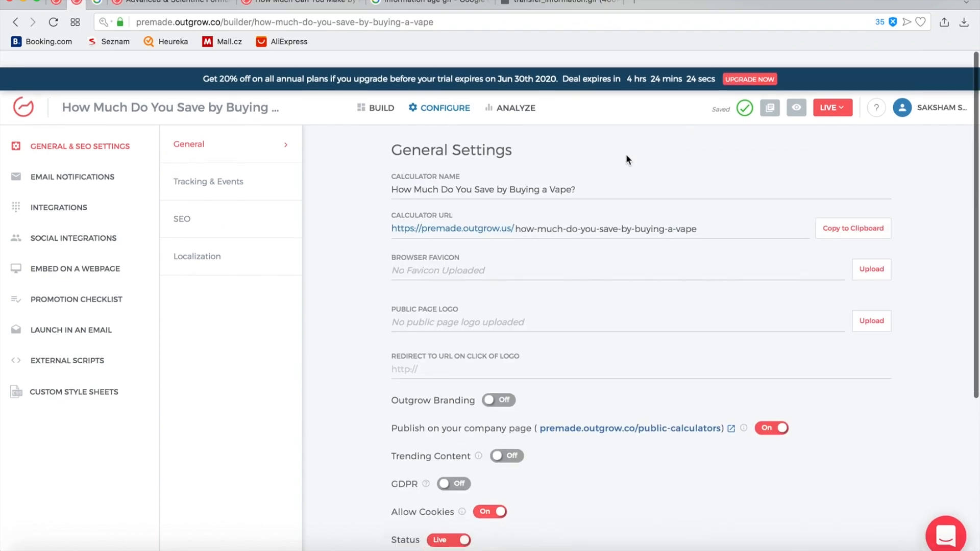
Step: Set the calculator's SEO title to "How Much Do You Save by Buying a Vape?"
{"action": "left_click", "coordinate": [234, 209]}
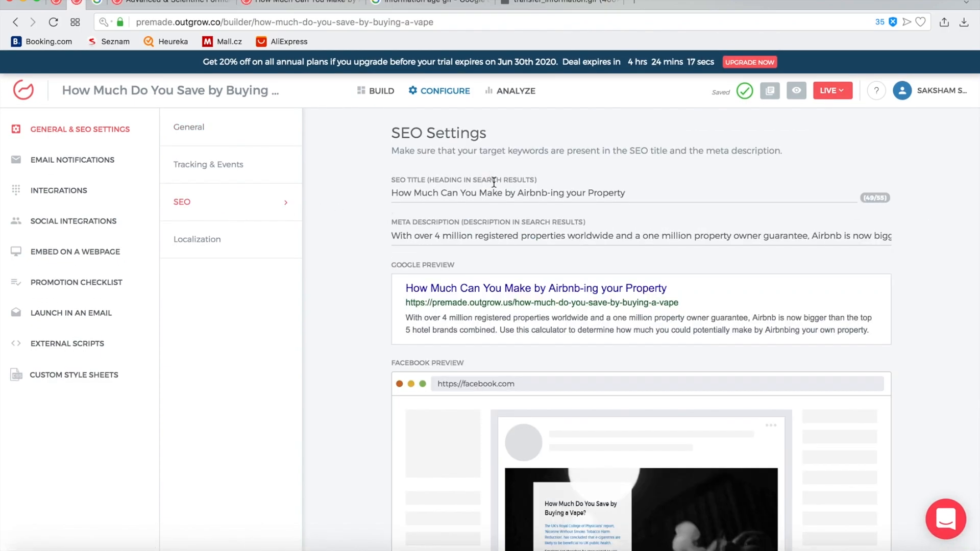
{"action": "scroll", "coordinate": [493, 182], "scroll_direction": "down", "scroll_amount": 2}
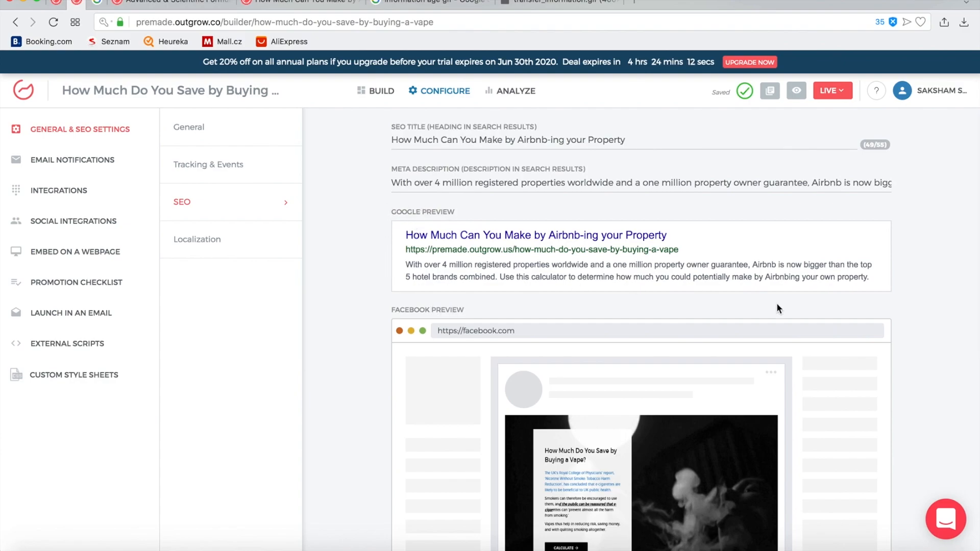
{"action": "scroll", "coordinate": [776, 306], "scroll_direction": "down", "scroll_amount": 8}
{"action": "scroll", "coordinate": [713, 297], "scroll_direction": "up", "scroll_amount": 10}
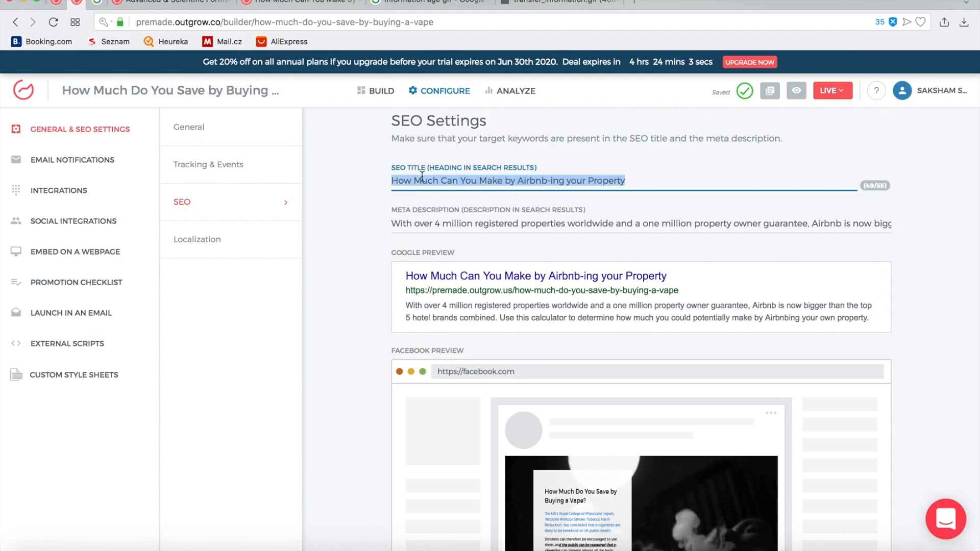
{"action": "type", "text": "How Much Do You Save by Buying a Vape?"}
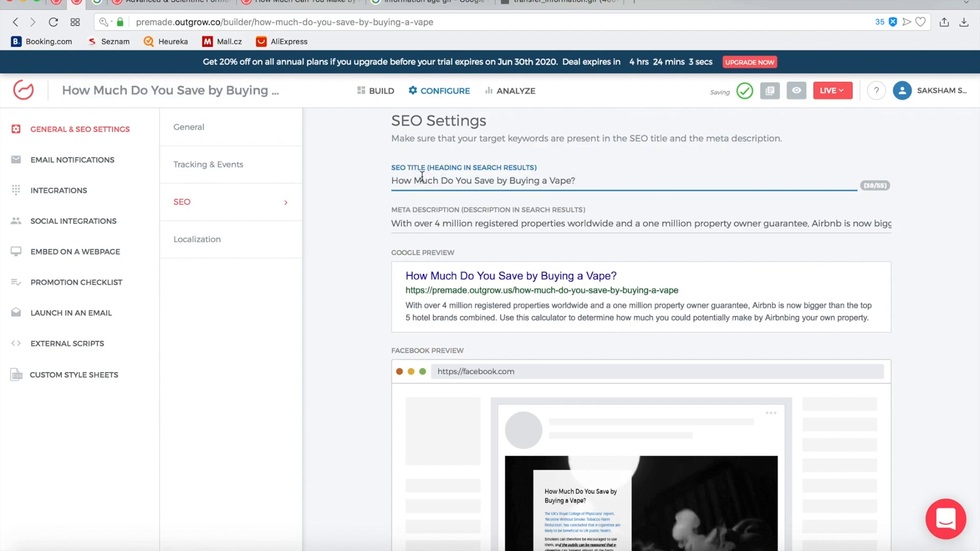
Step: Replace the SEO meta description with the first paragraph of the welcome screen's sub heading, about the Royal College of Physicians' report
{"action": "key", "text": "super+a"}
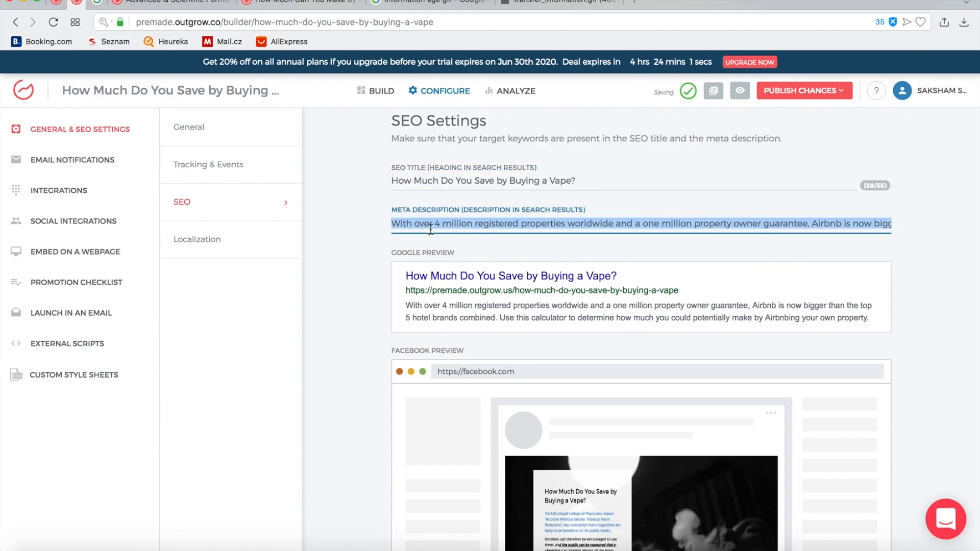
{"action": "key", "text": "BackSpace"}
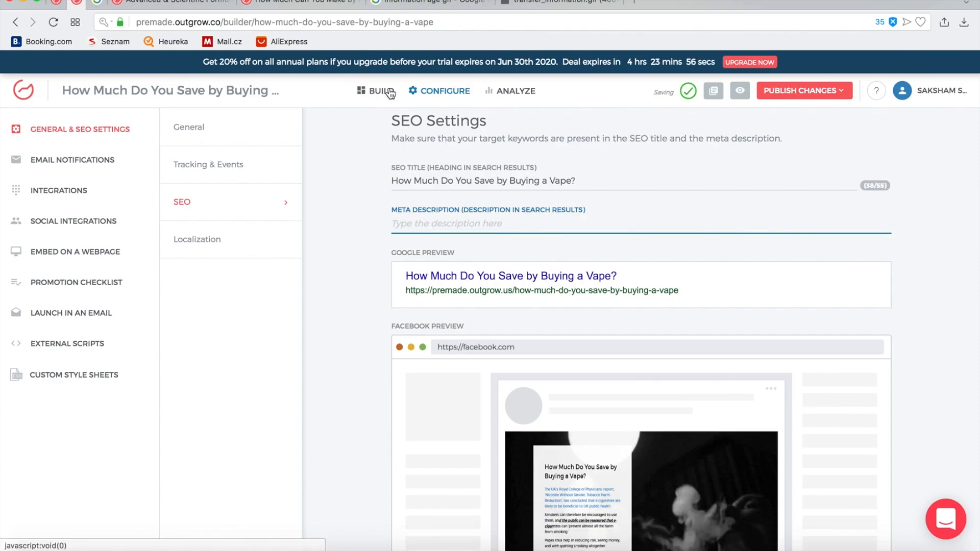
{"action": "left_click", "coordinate": [390, 93]}
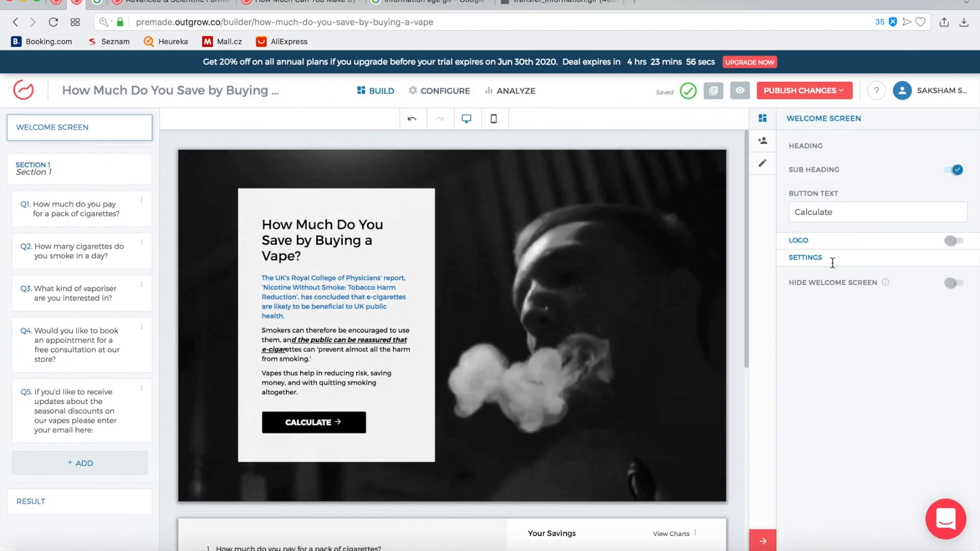
{"action": "triple_click", "coordinate": [843, 286]}
{"action": "key", "text": "super+c"}
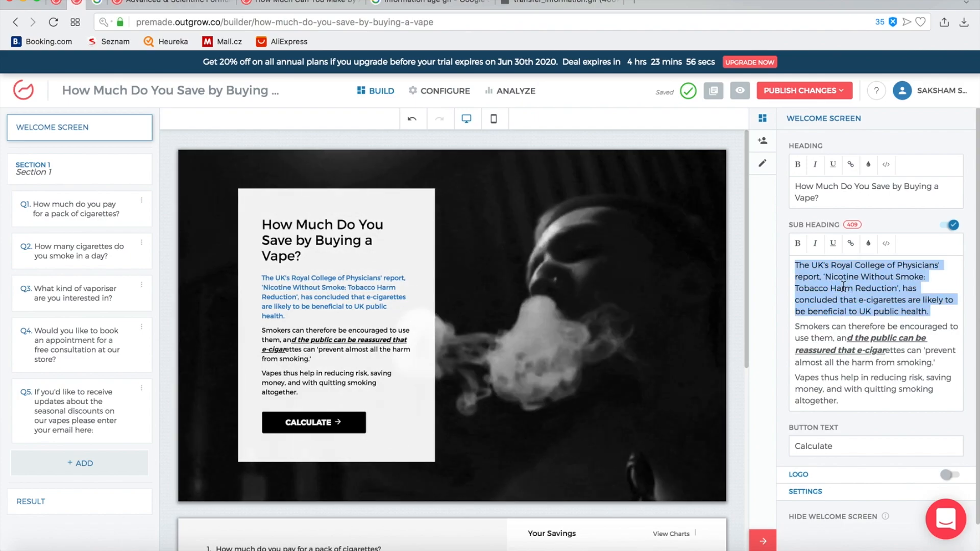
{"action": "left_click", "coordinate": [439, 92]}
{"action": "left_click", "coordinate": [185, 203]}
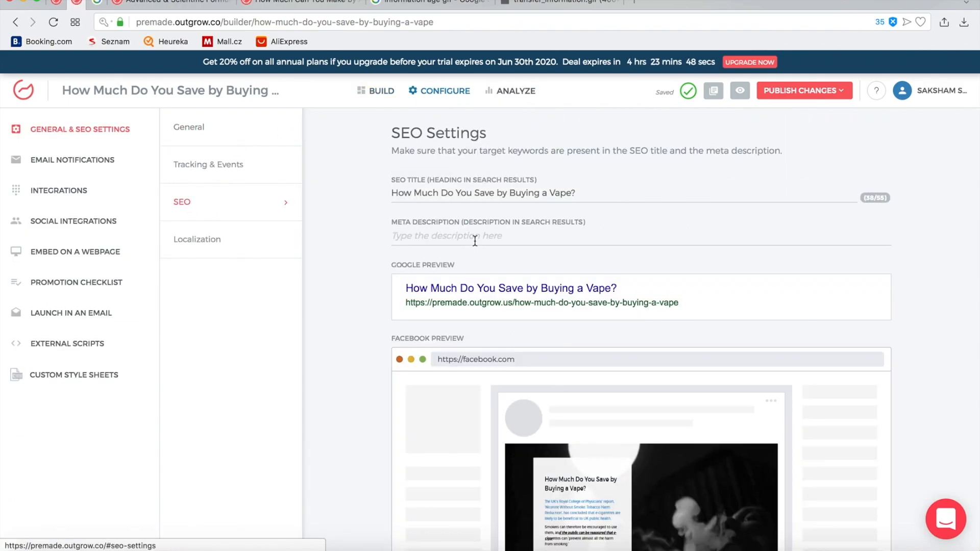
{"action": "key", "text": "super+v"}
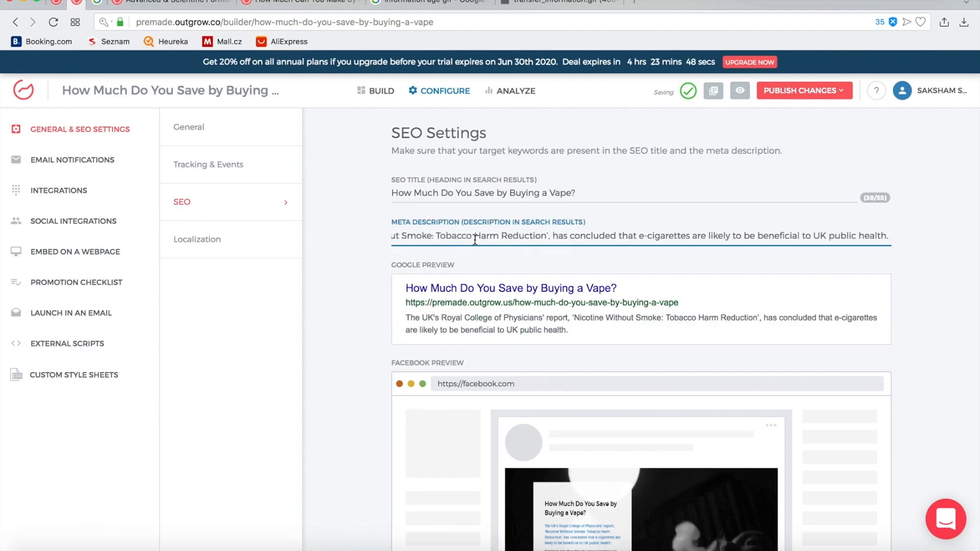
Step: Check the Facebook preview, featured image and search engine options in the SEO settings
{"action": "scroll", "coordinate": [474, 240], "scroll_direction": "down", "scroll_amount": 7}
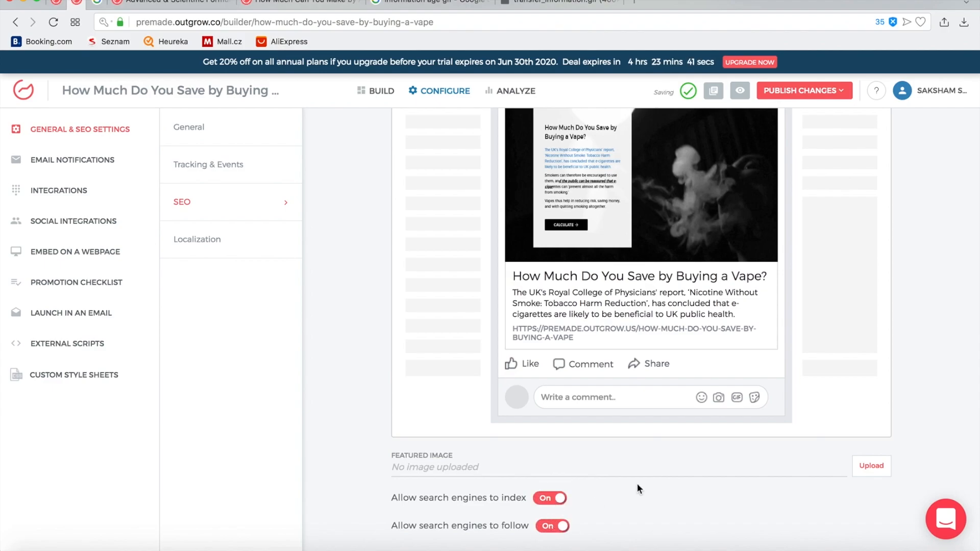
{"action": "scroll", "coordinate": [637, 482], "scroll_direction": "up", "scroll_amount": 6}
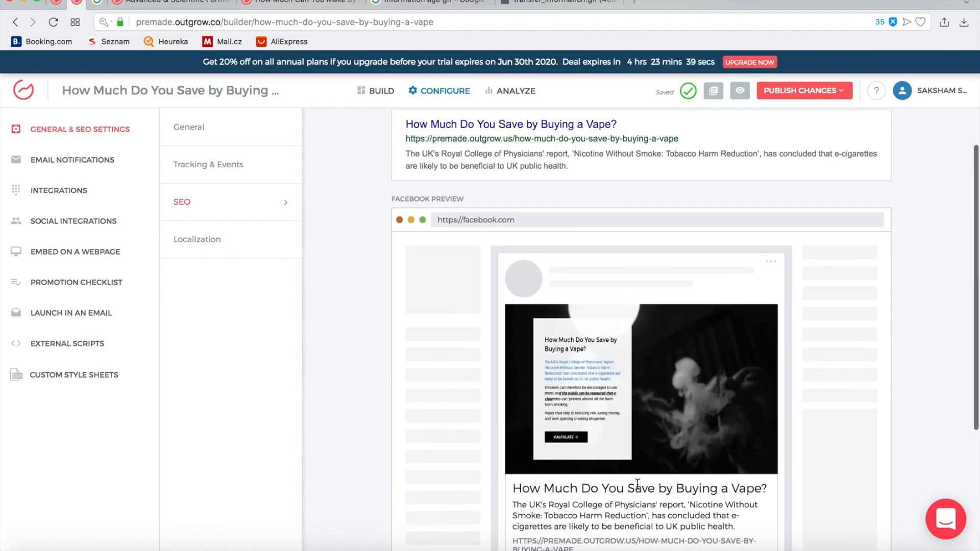
{"action": "scroll", "coordinate": [538, 329], "scroll_direction": "down", "scroll_amount": 6}
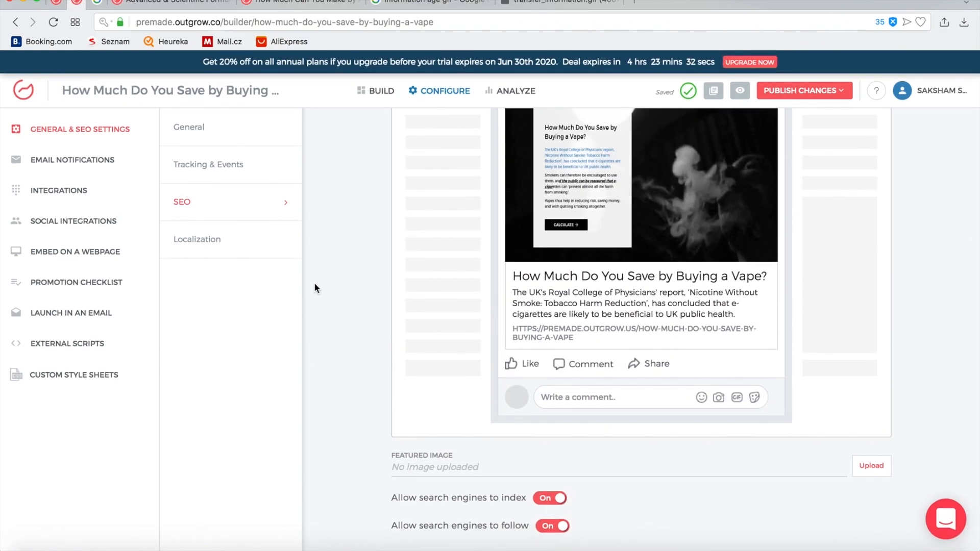
Step: Look through the native integrations offered for sending calculator leads to other apps
{"action": "left_click", "coordinate": [93, 188]}
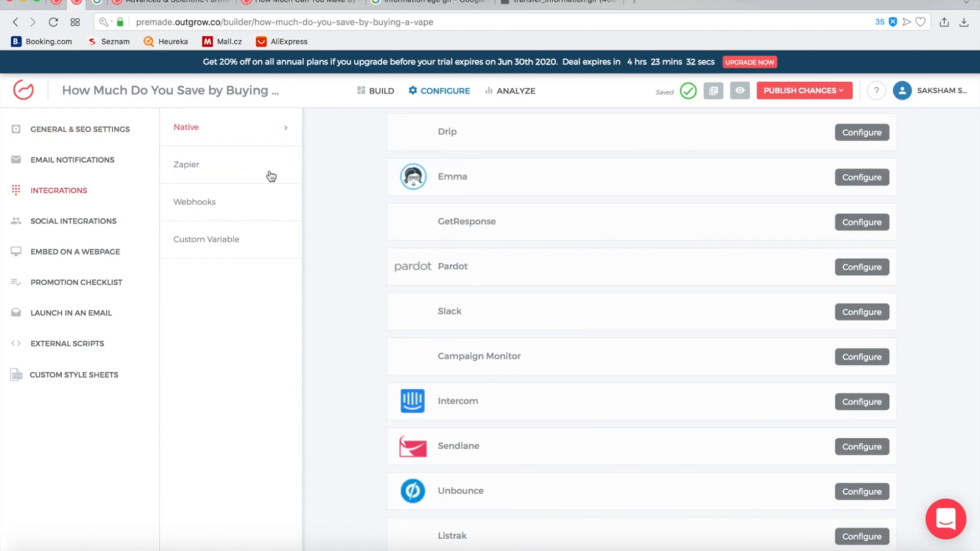
{"action": "scroll", "coordinate": [500, 246], "scroll_direction": "up", "scroll_amount": 7}
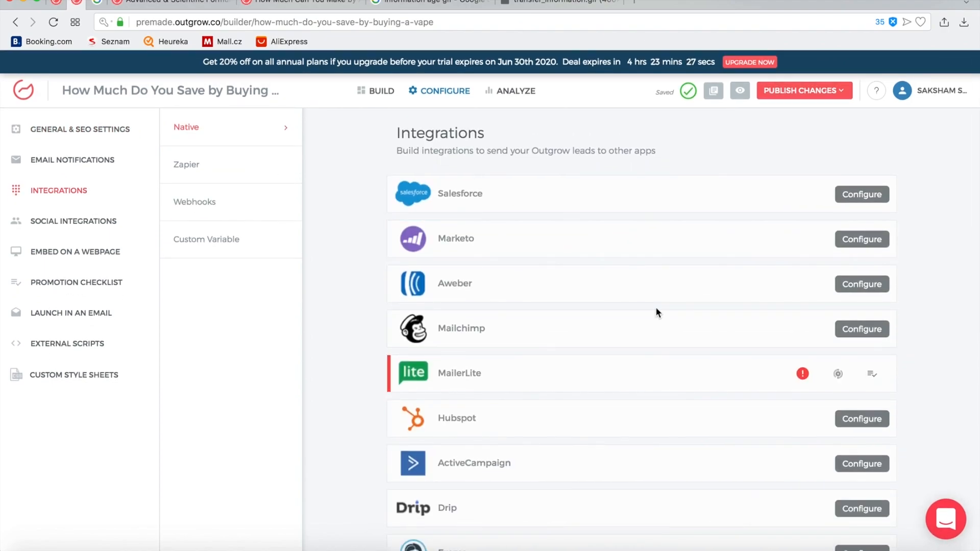
{"action": "scroll", "coordinate": [599, 185], "scroll_direction": "down", "scroll_amount": 12}
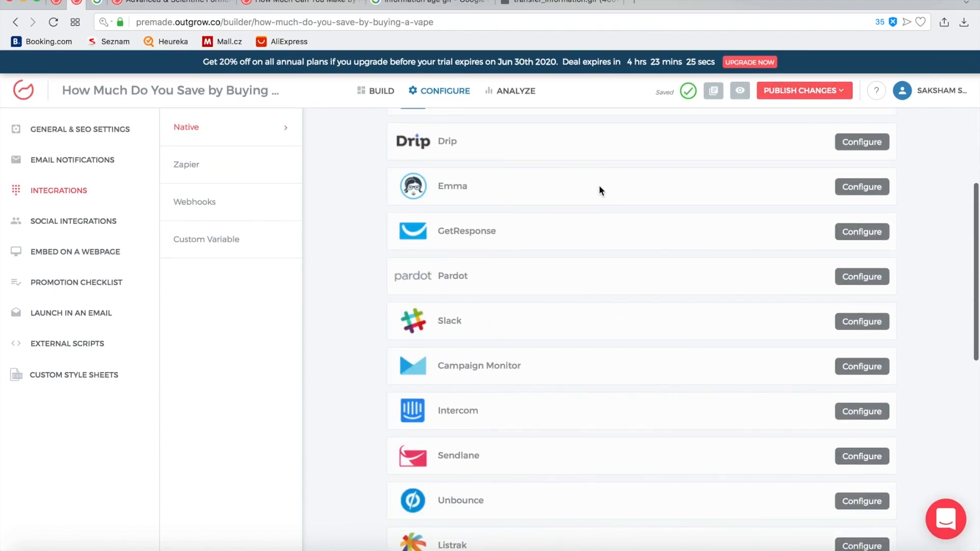
{"action": "scroll", "coordinate": [588, 259], "scroll_direction": "up", "scroll_amount": 12}
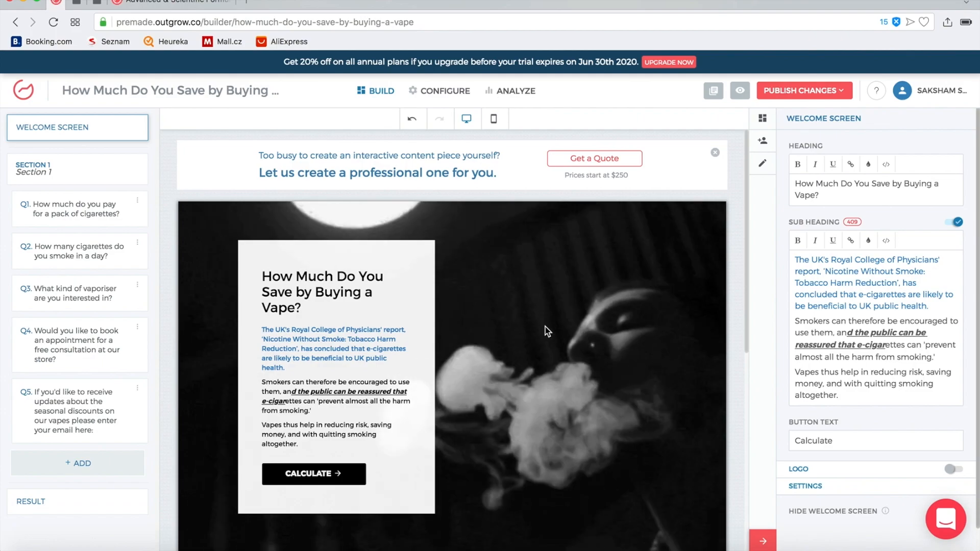
Step: Open the calculator's analytics and examine the user visit details and the overview of visitors, starts and conversions
{"action": "scroll", "coordinate": [683, 243], "scroll_direction": "down", "scroll_amount": 5}
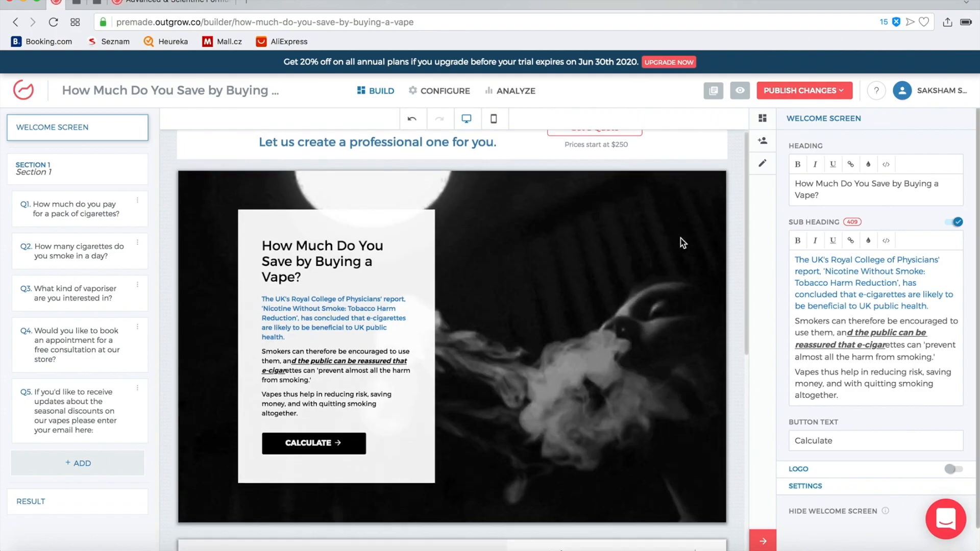
{"action": "scroll", "coordinate": [602, 183], "scroll_direction": "up", "scroll_amount": 5}
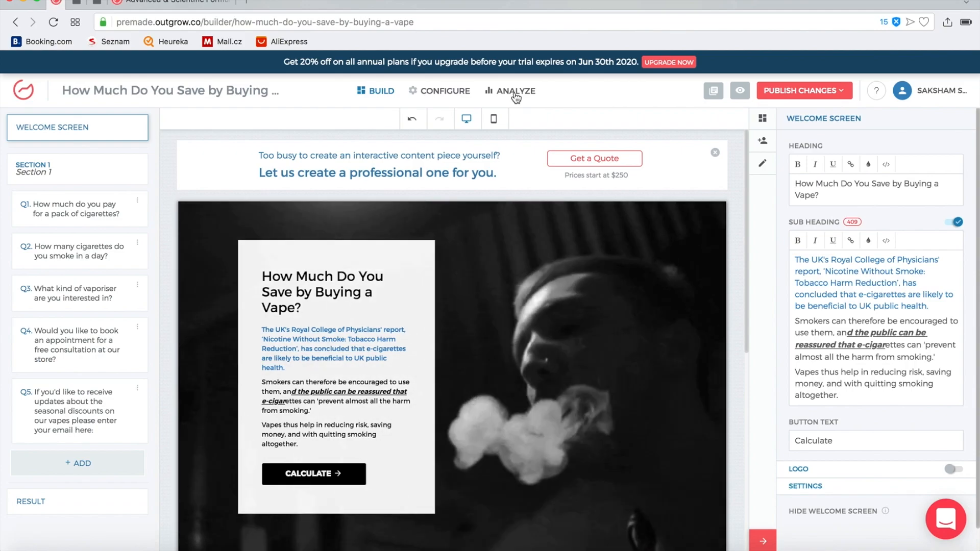
{"action": "left_click", "coordinate": [516, 92]}
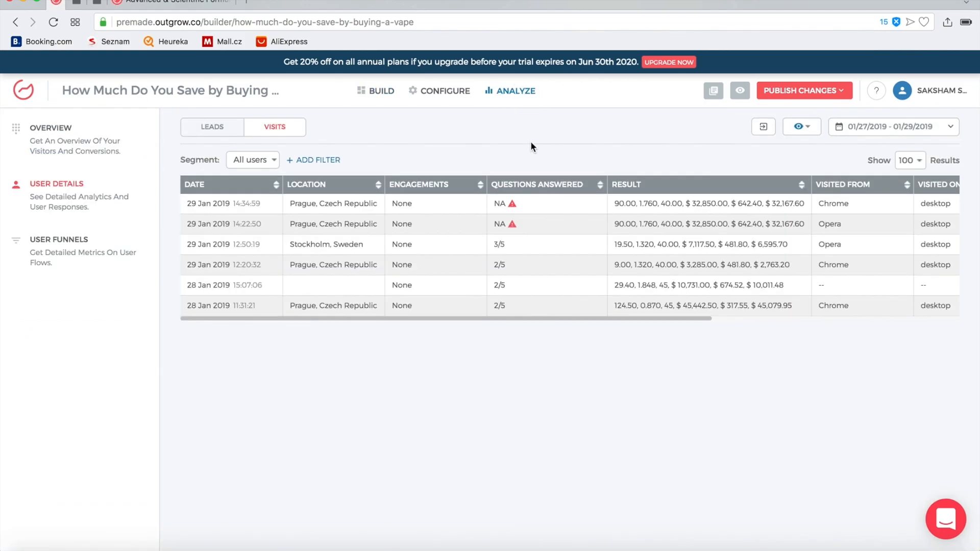
{"action": "left_click", "coordinate": [51, 127]}
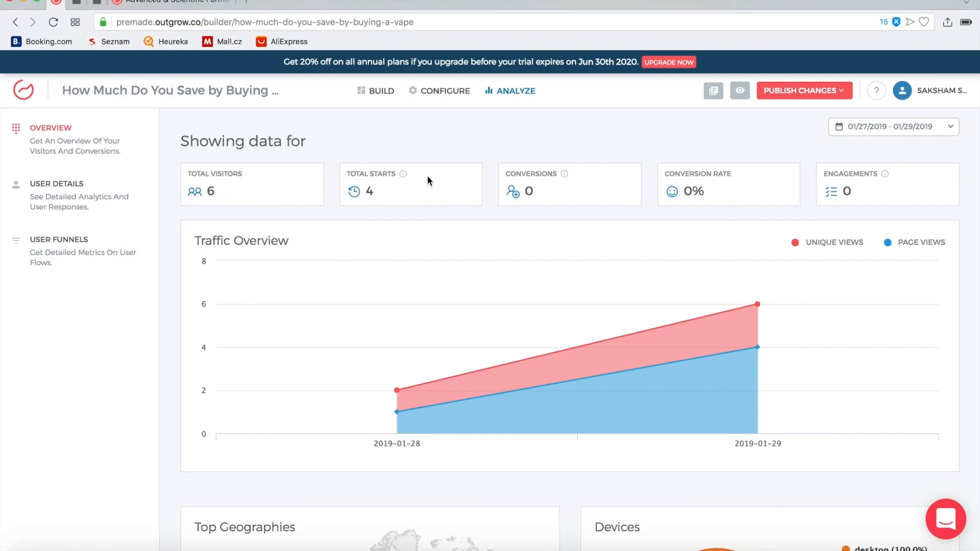
{"action": "mouse_move", "coordinate": [401, 178]}
{"action": "mouse_move", "coordinate": [565, 176]}
Step: Test the result section's "Build a Similar Calculator" button in the builder and return from the linked Outgrow page
{"action": "left_click", "coordinate": [378, 97]}
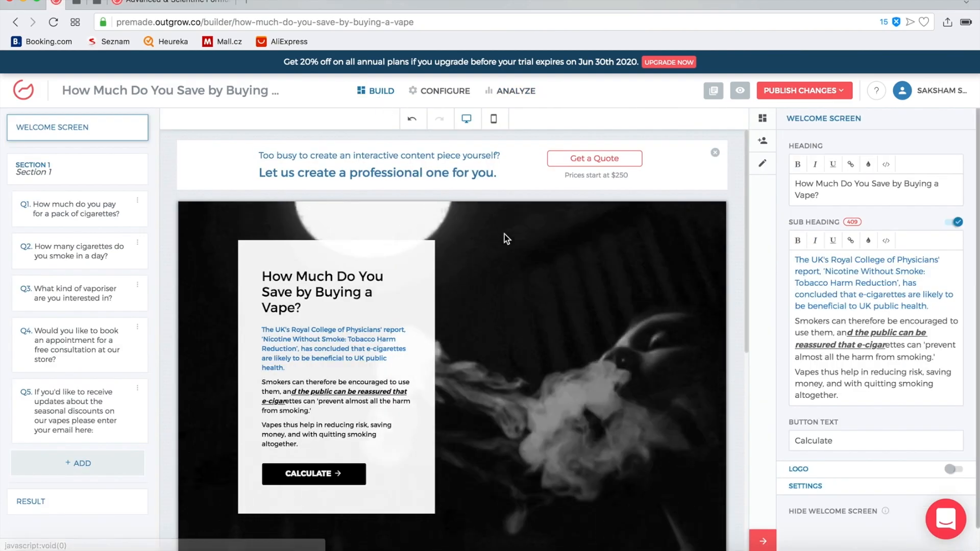
{"action": "scroll", "coordinate": [504, 233], "scroll_direction": "down", "scroll_amount": 10}
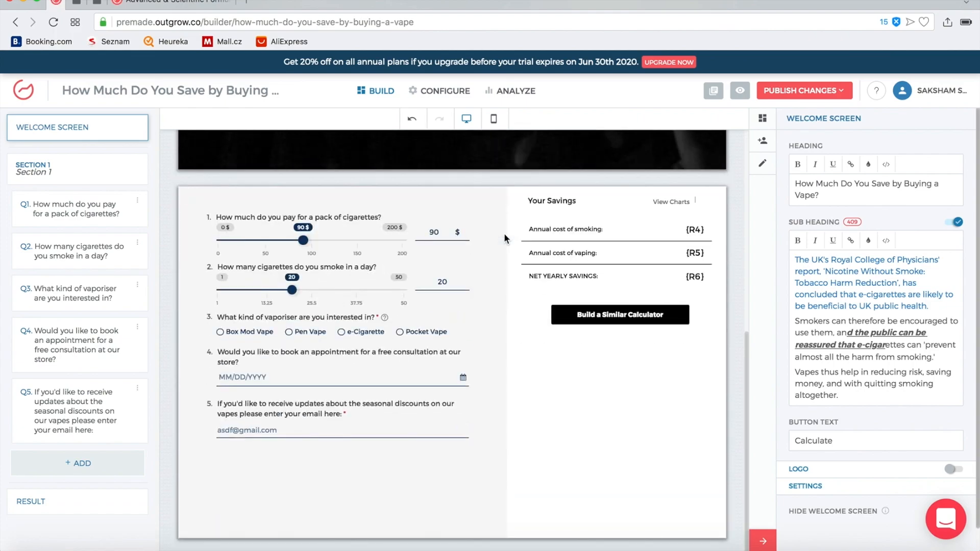
{"action": "left_click", "coordinate": [589, 280]}
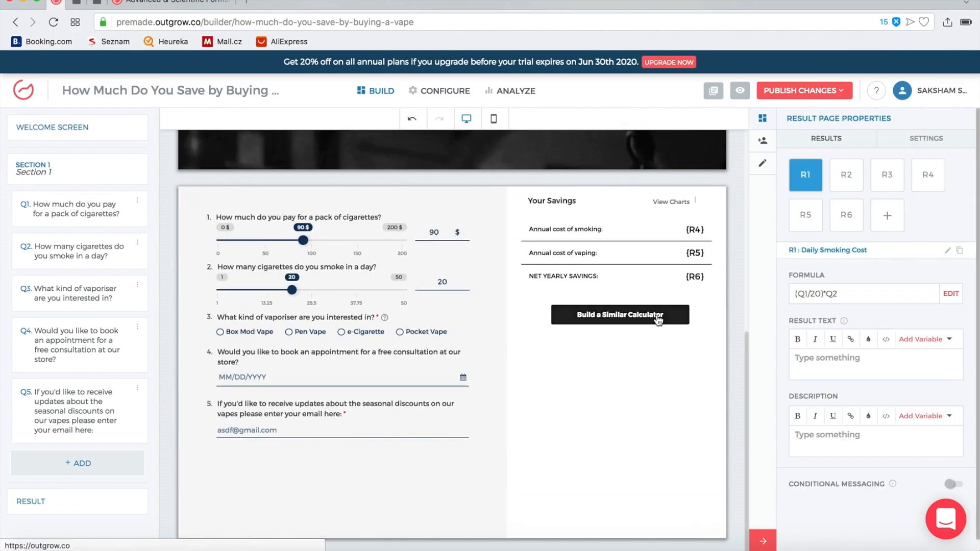
{"action": "left_click", "coordinate": [658, 317]}
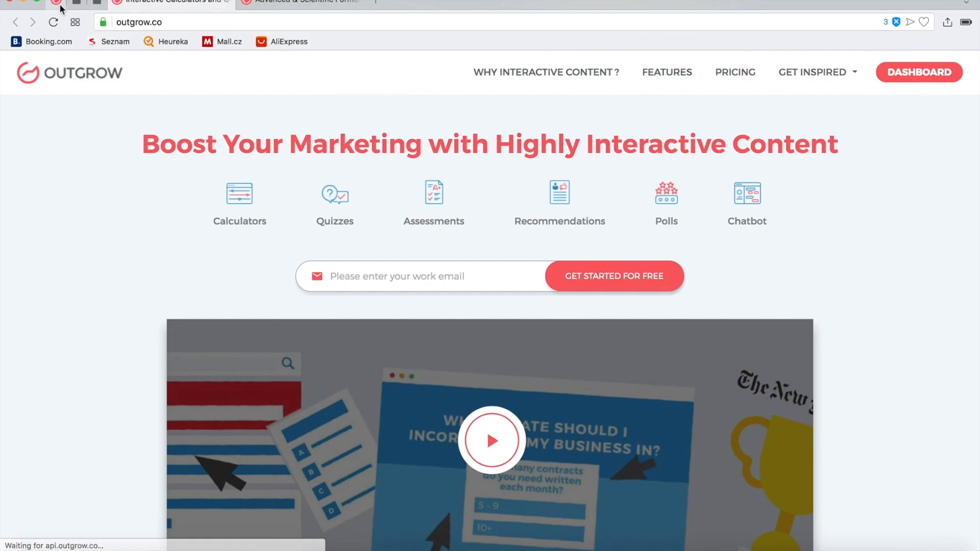
{"action": "left_click", "coordinate": [60, 6]}
Step: Examine the result page's call-to-action button text, redirect URL and footer disclaimer settings
{"action": "scroll", "coordinate": [868, 204], "scroll_direction": "down", "scroll_amount": 5}
{"action": "scroll", "coordinate": [847, 202], "scroll_direction": "down", "scroll_amount": 3}
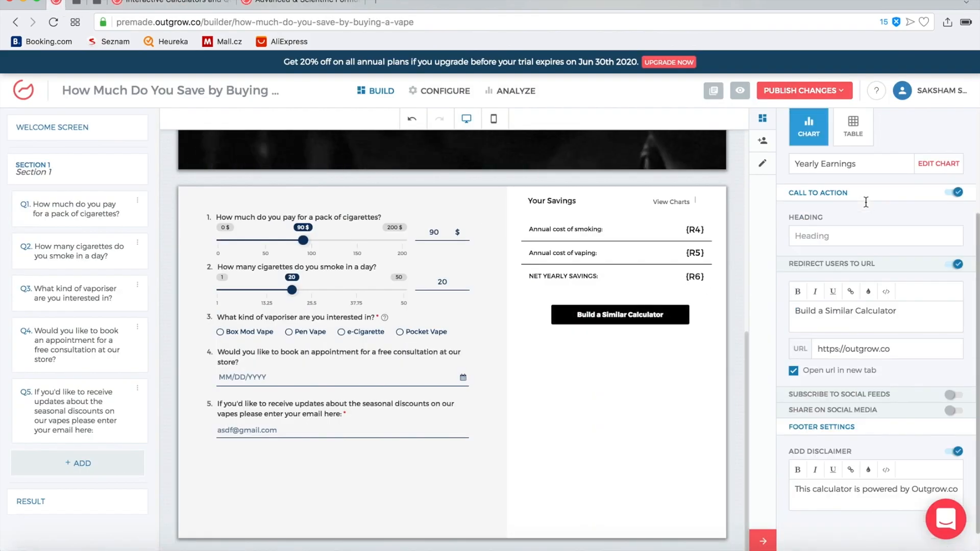
{"action": "scroll", "coordinate": [868, 201], "scroll_direction": "up", "scroll_amount": 1}
{"action": "left_click", "coordinate": [858, 387]}
{"action": "key", "text": "super+a"}
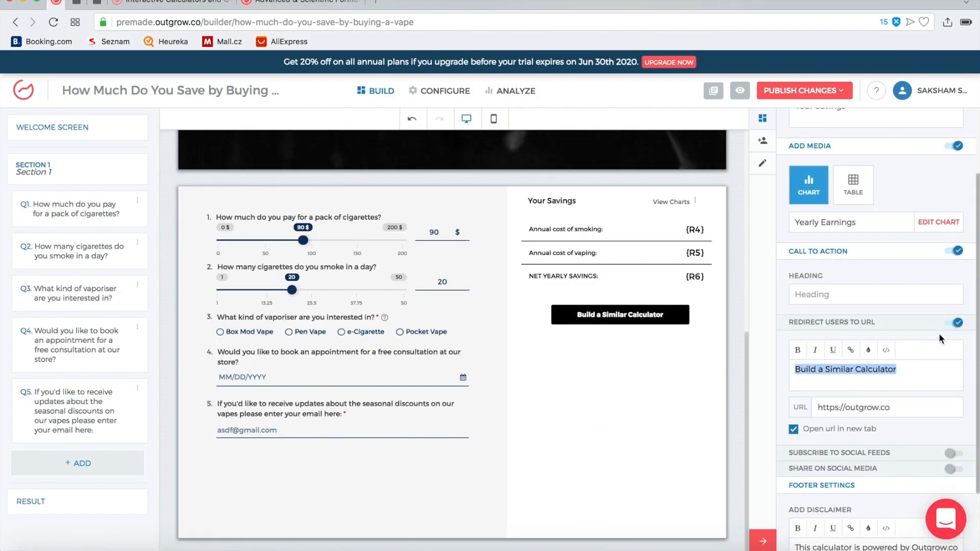
{"action": "scroll", "coordinate": [936, 337], "scroll_direction": "down", "scroll_amount": 2}
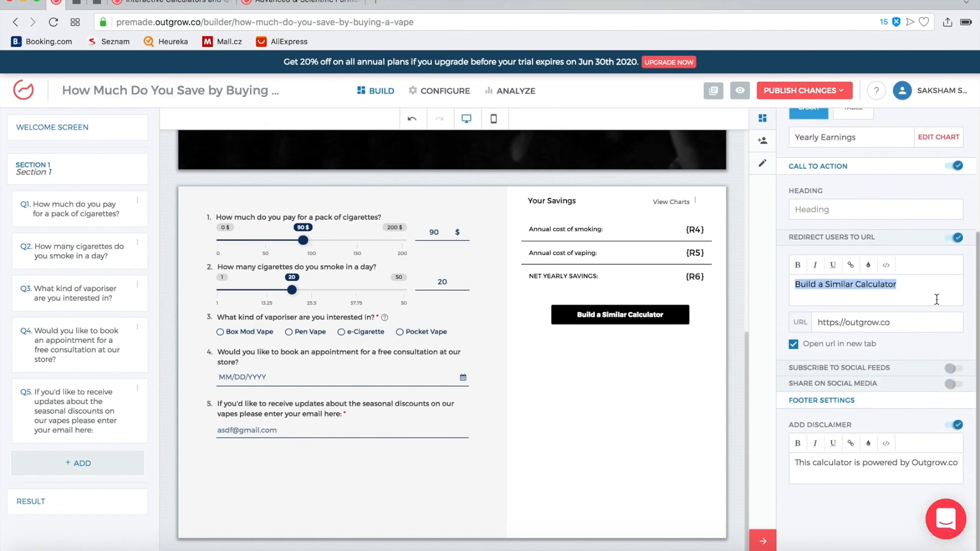
{"action": "scroll", "coordinate": [936, 300], "scroll_direction": "up", "scroll_amount": 4}
Step: Enable the lead generation form with its Full Name and Email fields, and check it on the welcome screen
{"action": "left_click", "coordinate": [762, 140]}
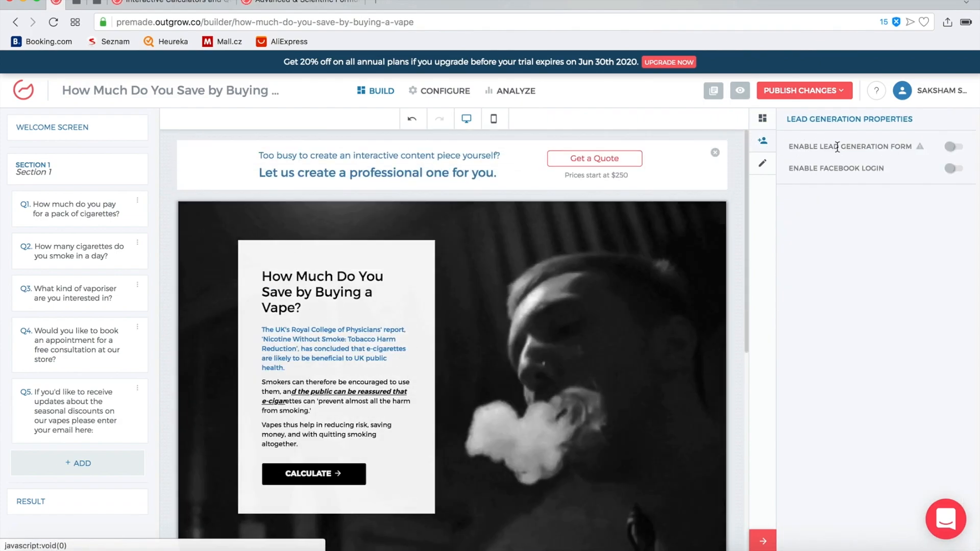
{"action": "left_click", "coordinate": [952, 146]}
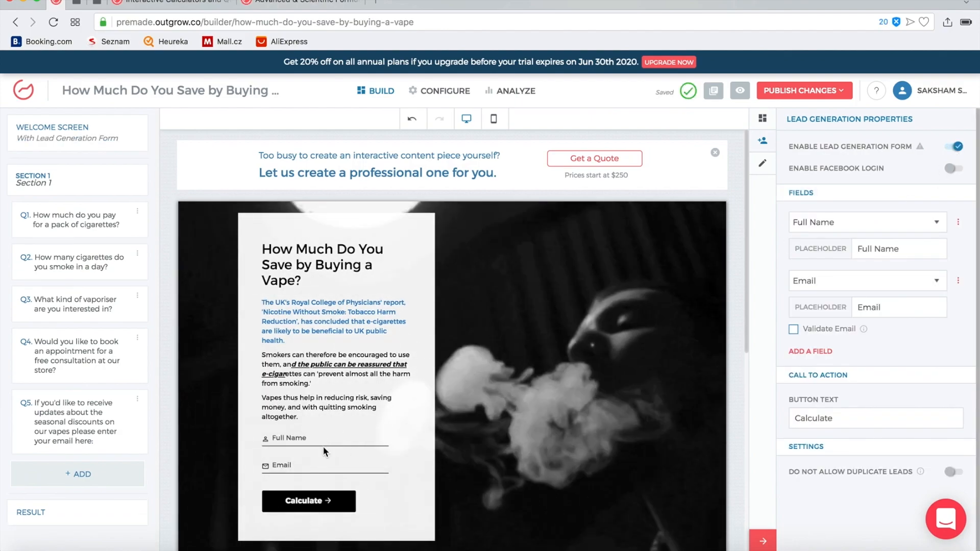
{"action": "scroll", "coordinate": [323, 446], "scroll_direction": "down", "scroll_amount": 5}
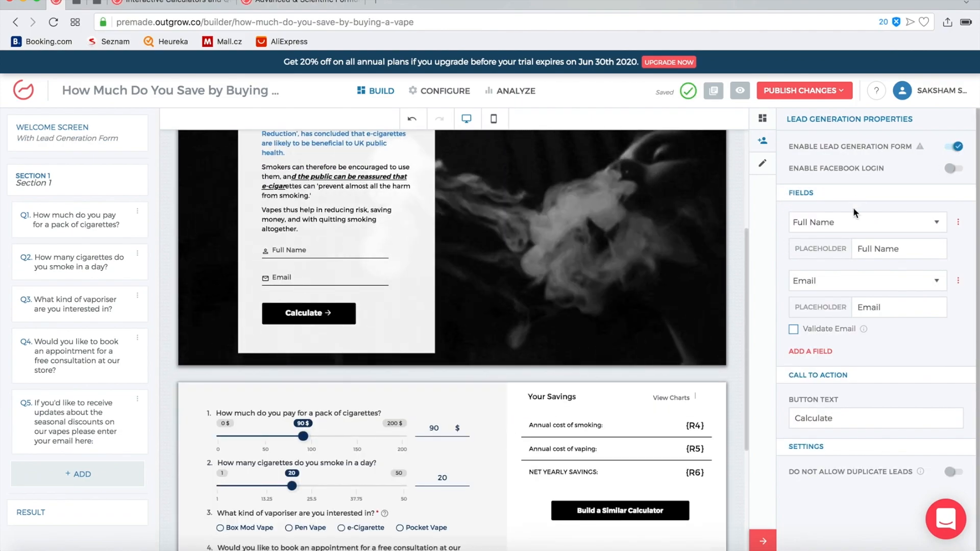
Step: Examine the calculator's analytics overview, including the traffic chart, top geographies, devices, traffic sources and browsers
{"action": "scroll", "coordinate": [658, 327], "scroll_direction": "down", "scroll_amount": 3}
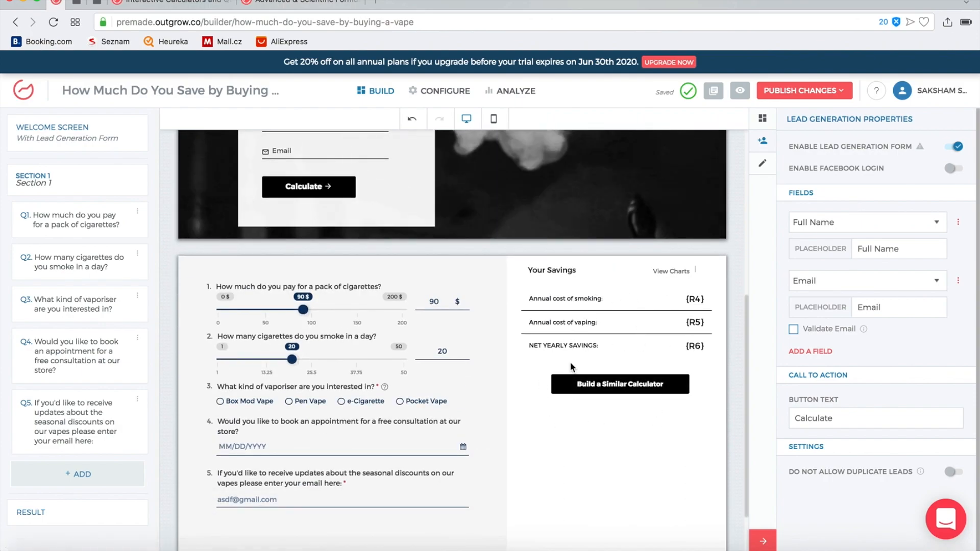
{"action": "left_click", "coordinate": [507, 91]}
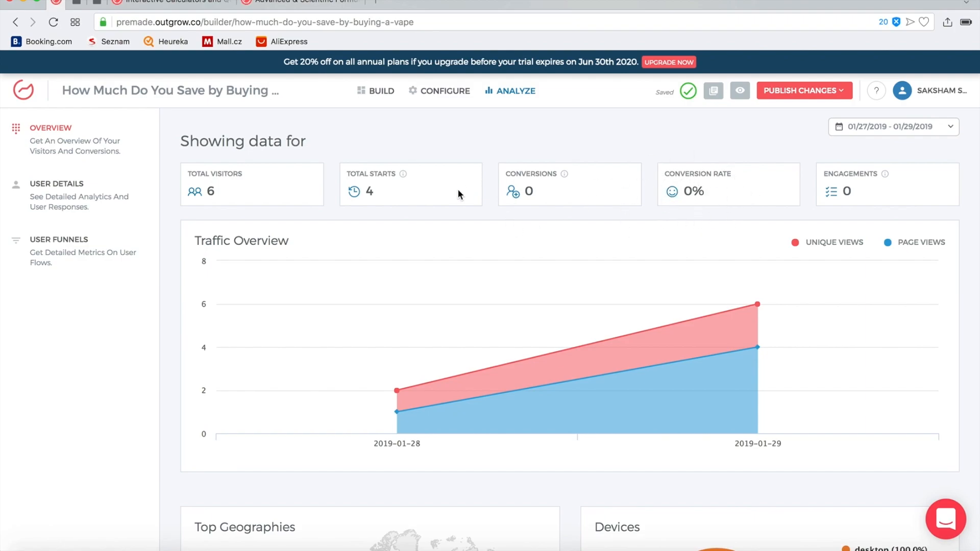
{"action": "scroll", "coordinate": [726, 275], "scroll_direction": "down", "scroll_amount": 7}
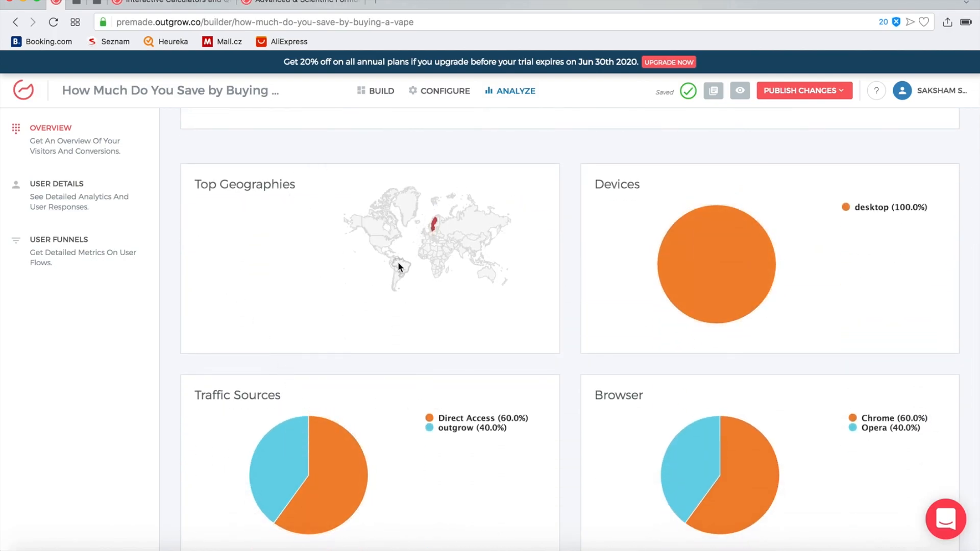
{"action": "mouse_move", "coordinate": [745, 253]}
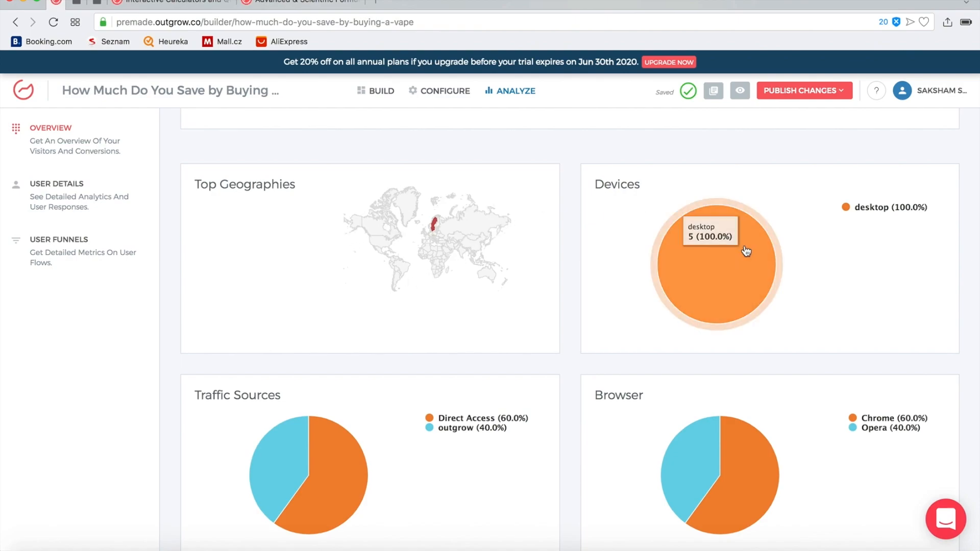
{"action": "scroll", "coordinate": [836, 213], "scroll_direction": "down", "scroll_amount": 1}
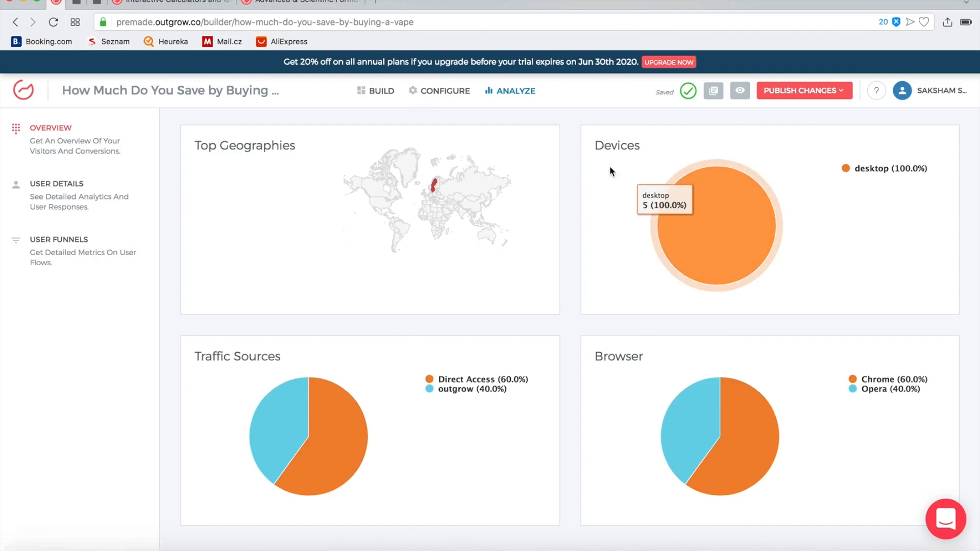
Step: Return to the builder and check the welcome screen and questions in the mobile view
{"action": "left_click", "coordinate": [378, 92]}
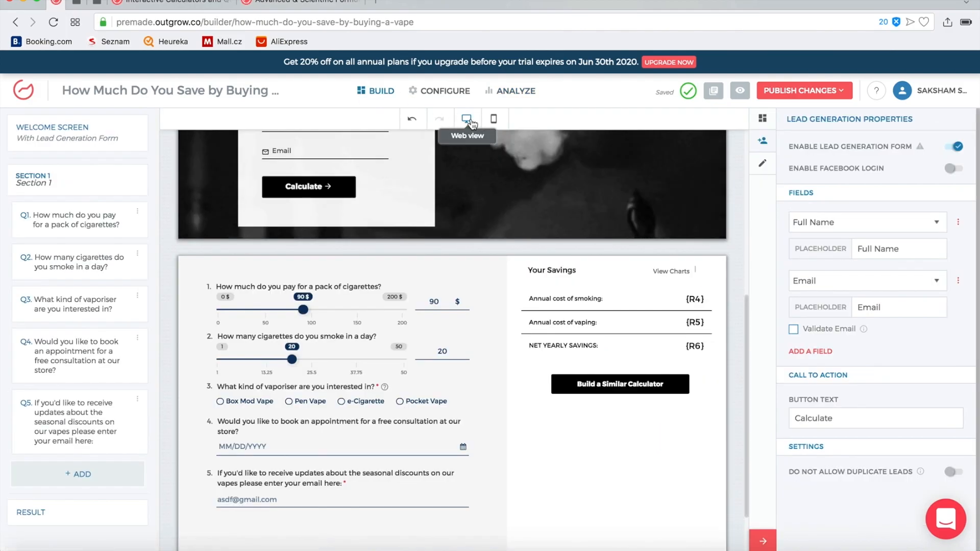
{"action": "left_click", "coordinate": [494, 121]}
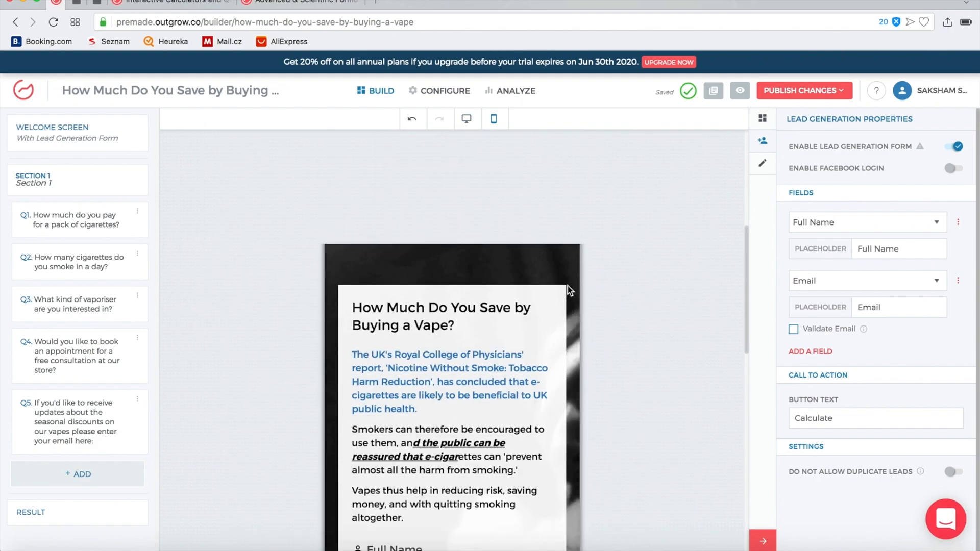
{"action": "scroll", "coordinate": [569, 281], "scroll_direction": "down", "scroll_amount": 8}
{"action": "scroll", "coordinate": [568, 278], "scroll_direction": "down", "scroll_amount": 5}
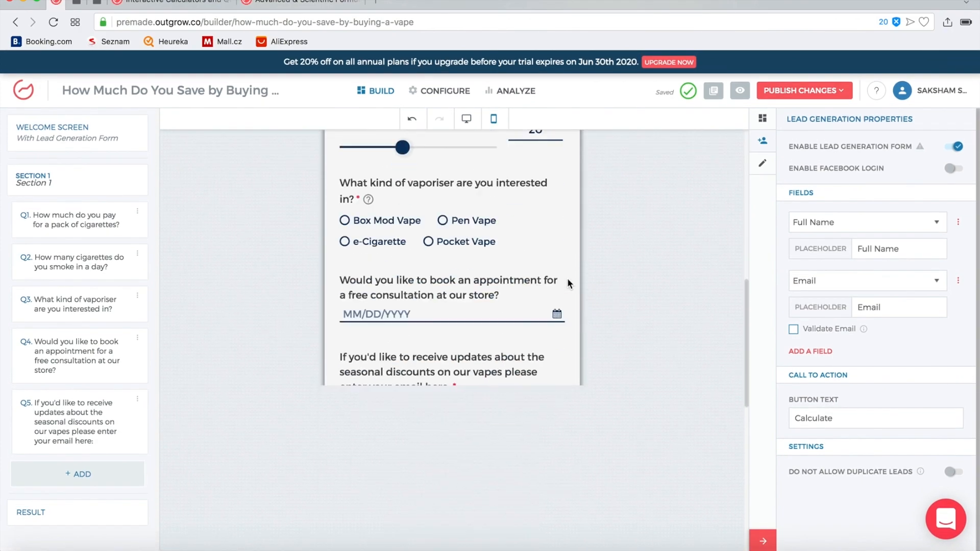
{"action": "scroll", "coordinate": [567, 278], "scroll_direction": "up", "scroll_amount": 15}
Step: Reopen the analytics overview and review its geography, device, traffic source and browser charts against the traffic overview
{"action": "left_click", "coordinate": [516, 95]}
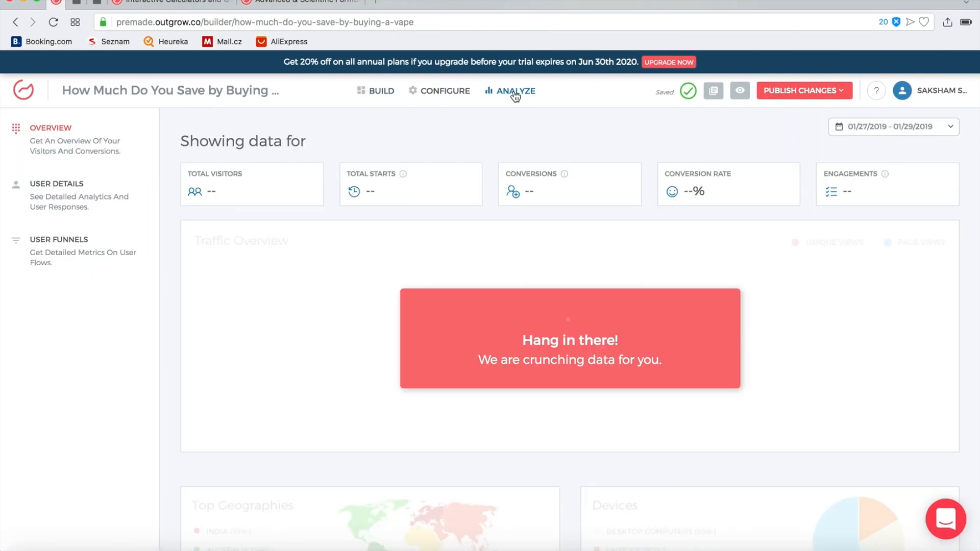
{"action": "scroll", "coordinate": [525, 216], "scroll_direction": "down", "scroll_amount": 7}
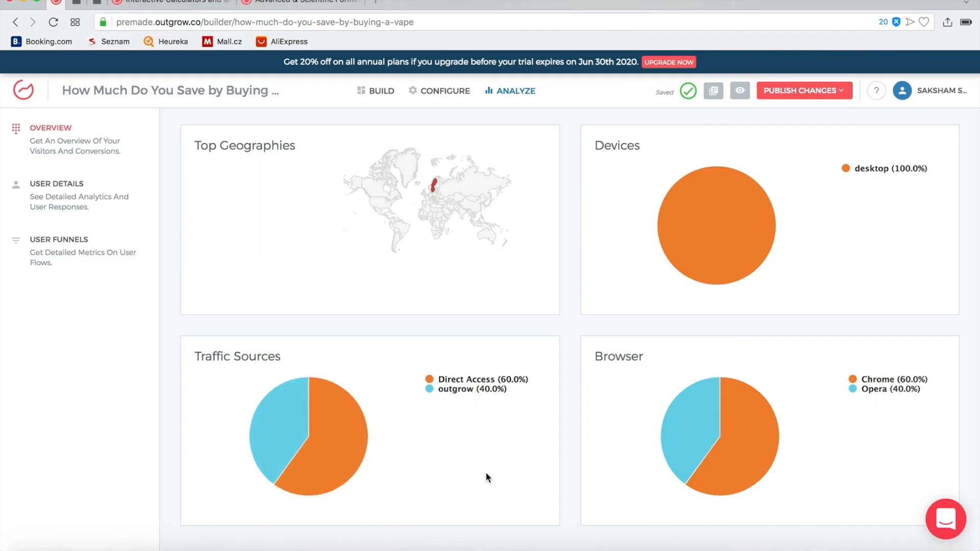
{"action": "scroll", "coordinate": [97, 204], "scroll_direction": "up", "scroll_amount": 10}
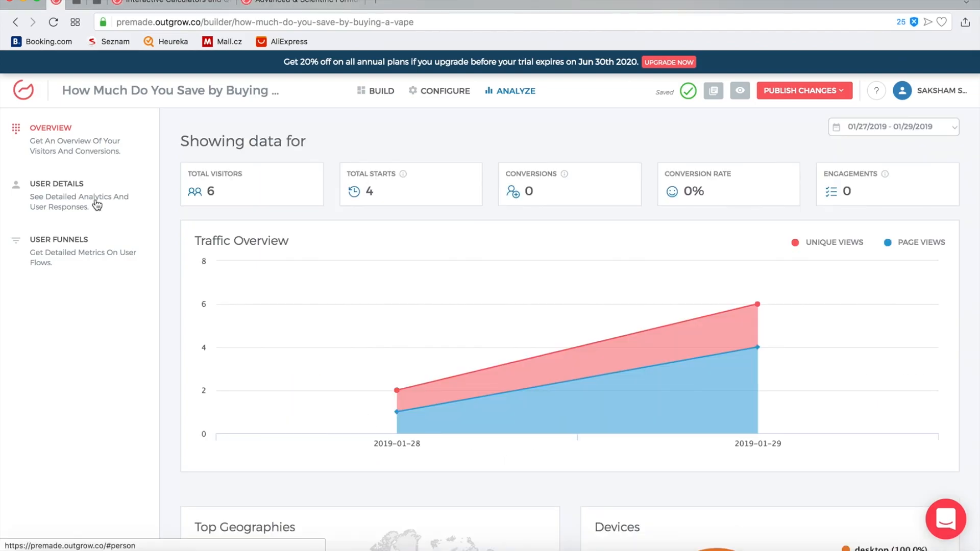
Step: Open the user details and examine all columns of the visits table, from date and location to source and redo count
{"action": "left_click", "coordinate": [96, 204]}
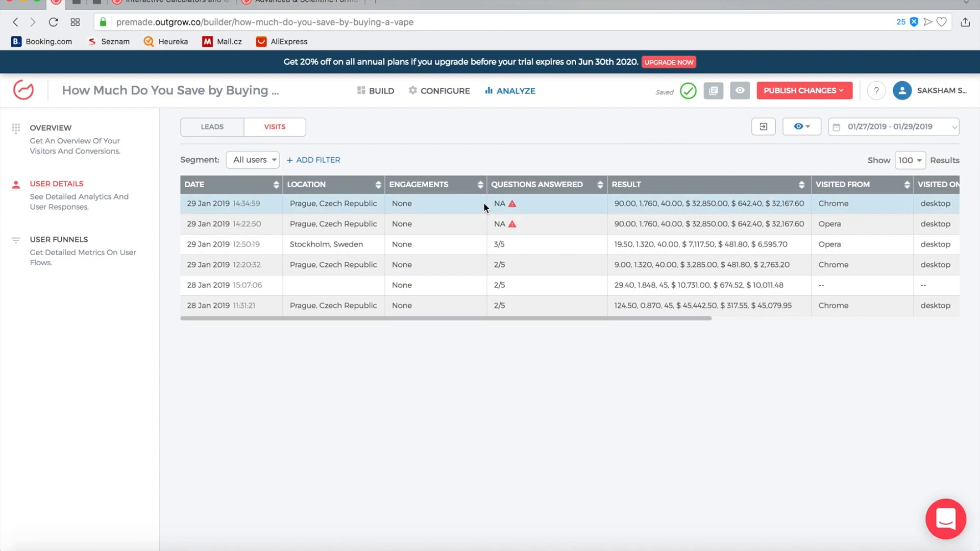
{"action": "scroll", "coordinate": [482, 202], "scroll_direction": "right", "scroll_amount": 5}
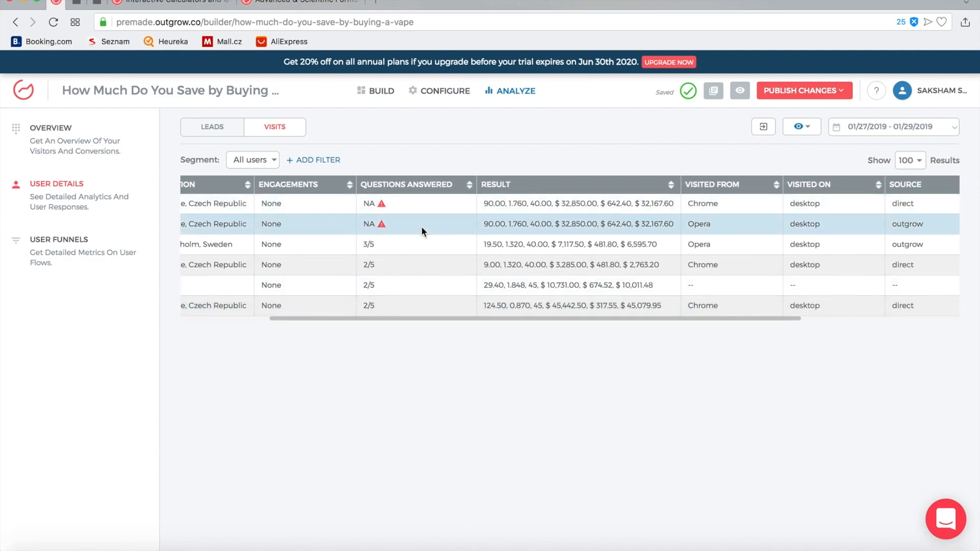
{"action": "scroll", "coordinate": [421, 225], "scroll_direction": "right", "scroll_amount": 4}
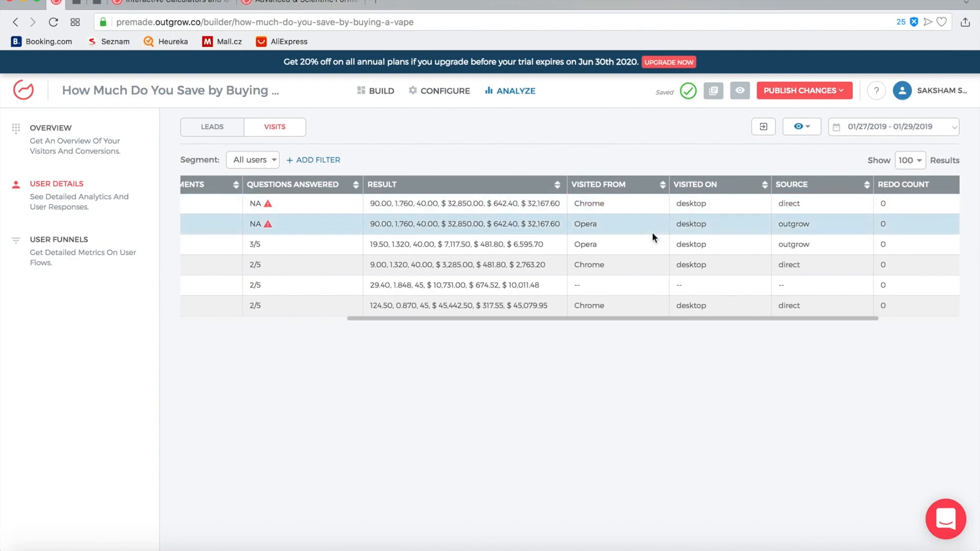
{"action": "scroll", "coordinate": [651, 238], "scroll_direction": "right", "scroll_amount": 4}
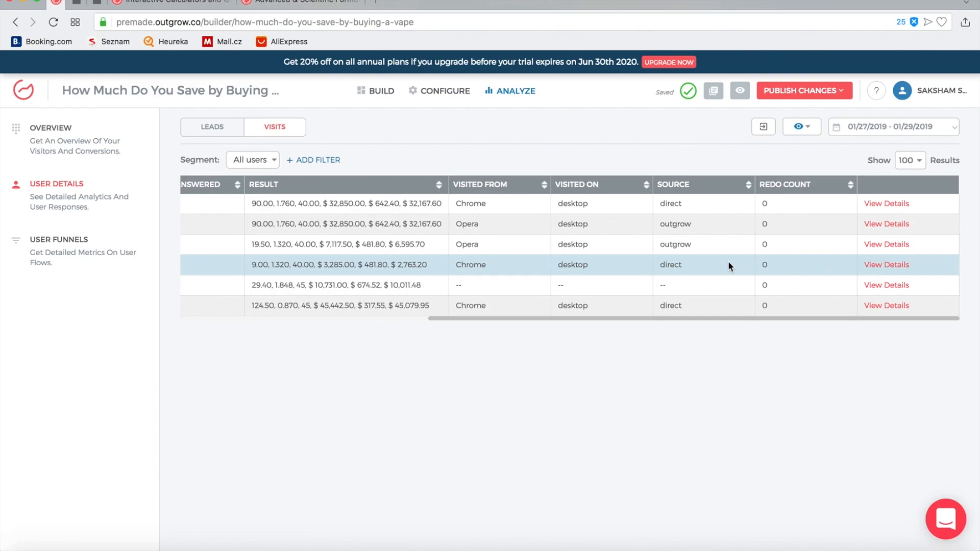
Step: View the question-by-question answers of the most recent visit, close them and look across the visits table again
{"action": "left_click", "coordinate": [886, 203]}
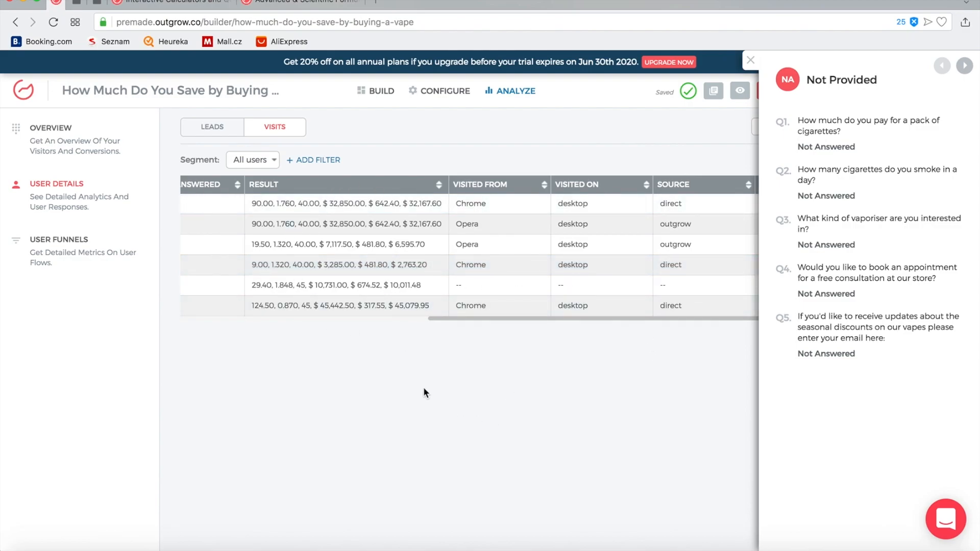
{"action": "left_click", "coordinate": [750, 60]}
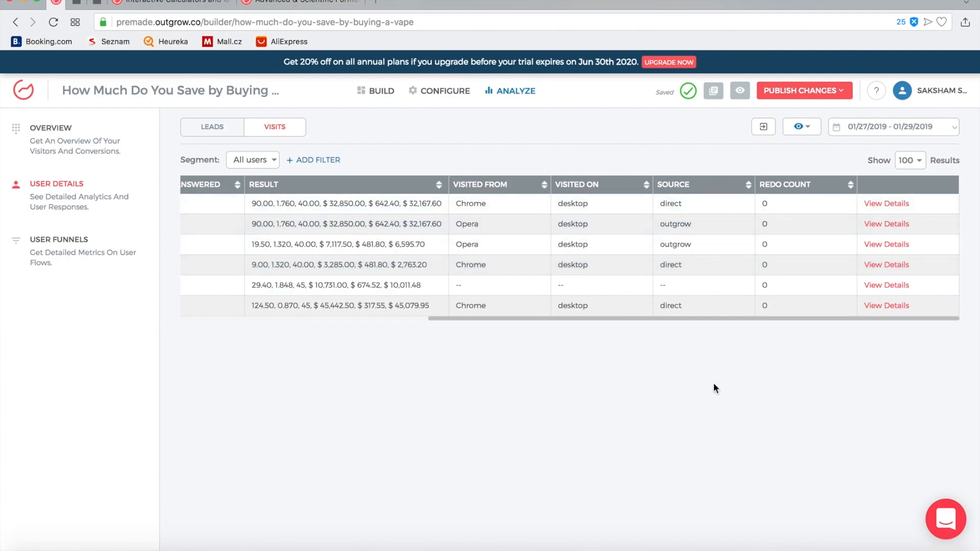
{"action": "scroll", "coordinate": [776, 256], "scroll_direction": "left", "scroll_amount": 8}
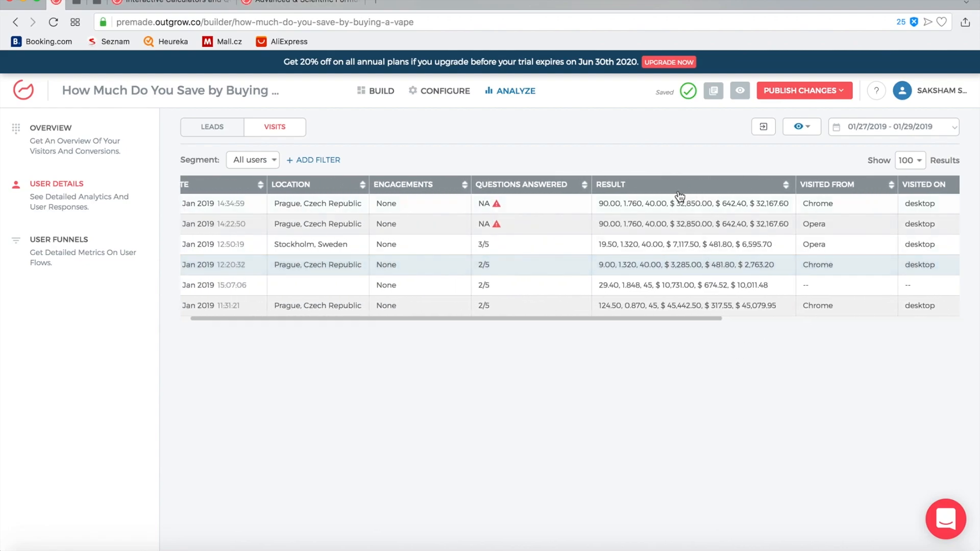
{"action": "scroll", "coordinate": [805, 260], "scroll_direction": "right", "scroll_amount": 8}
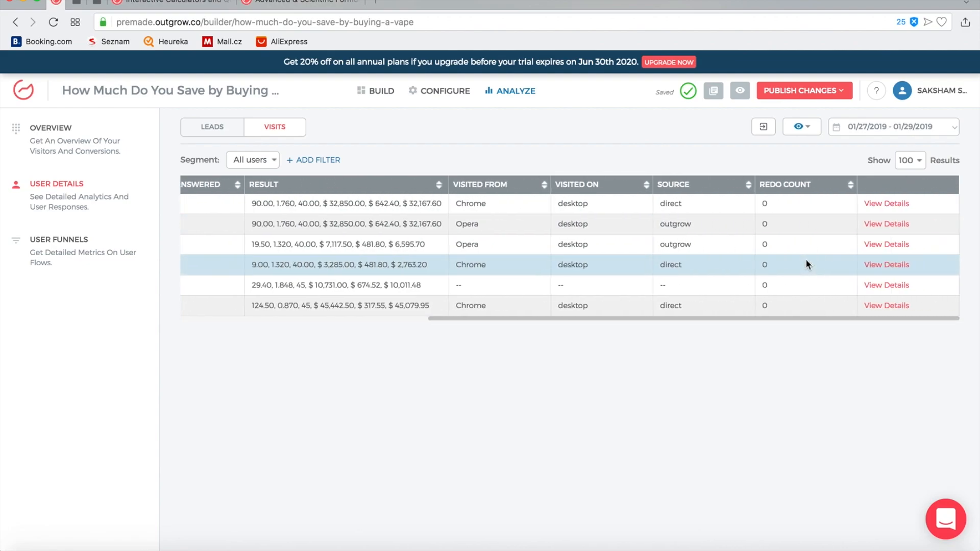